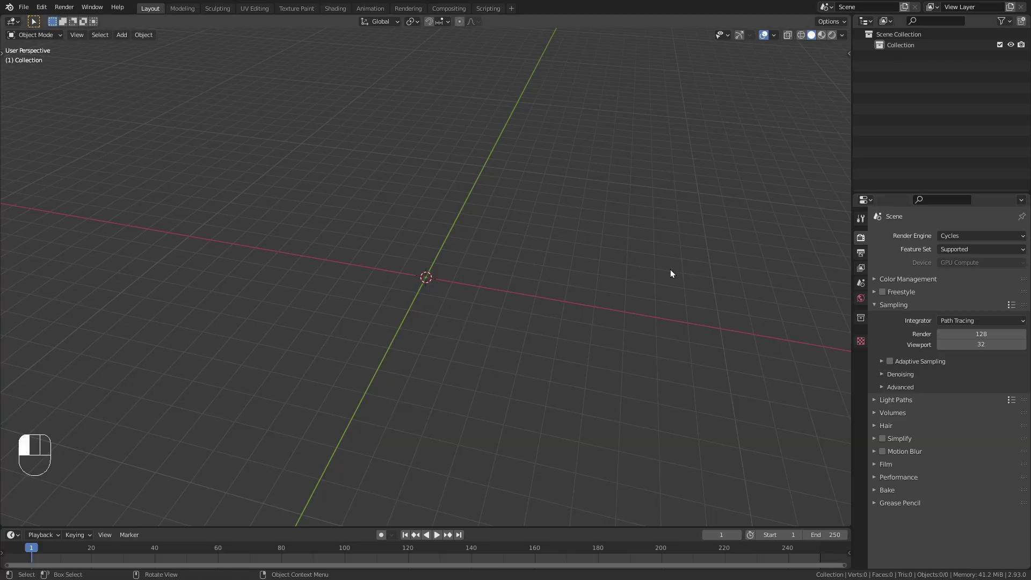
Search the preferences for the Add Mesh: BoltFactory add-on, enable it and close the preferences.
middle_drag(428, 242, 442, 262)
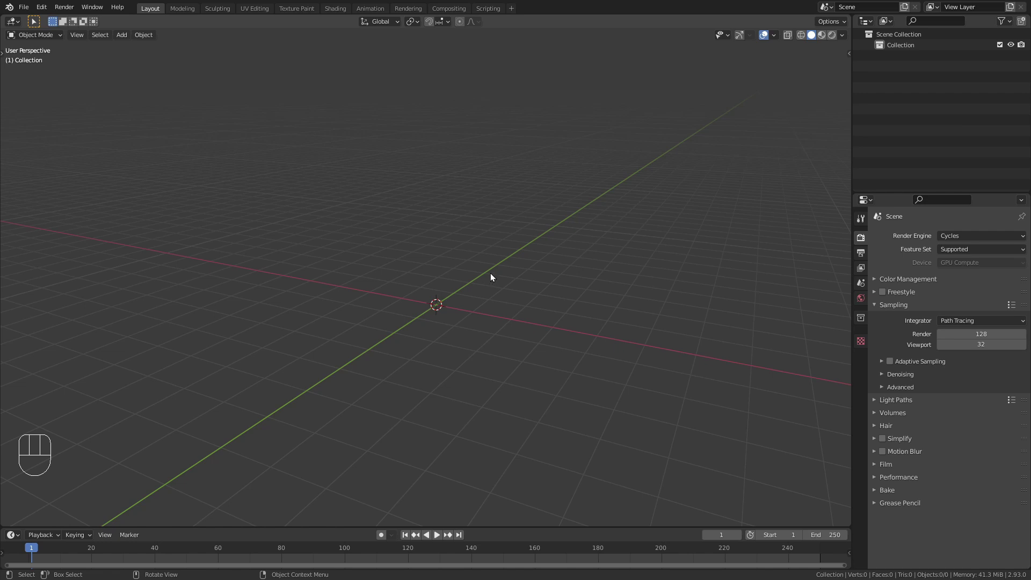
click(45, 8)
click(72, 172)
drag(246, 25, 487, 56)
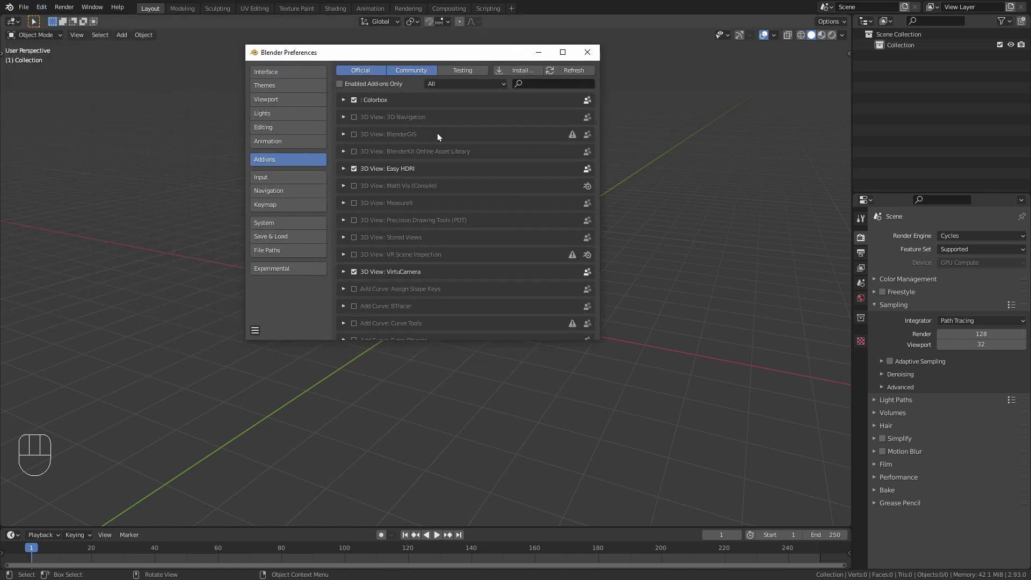
text(bolt)
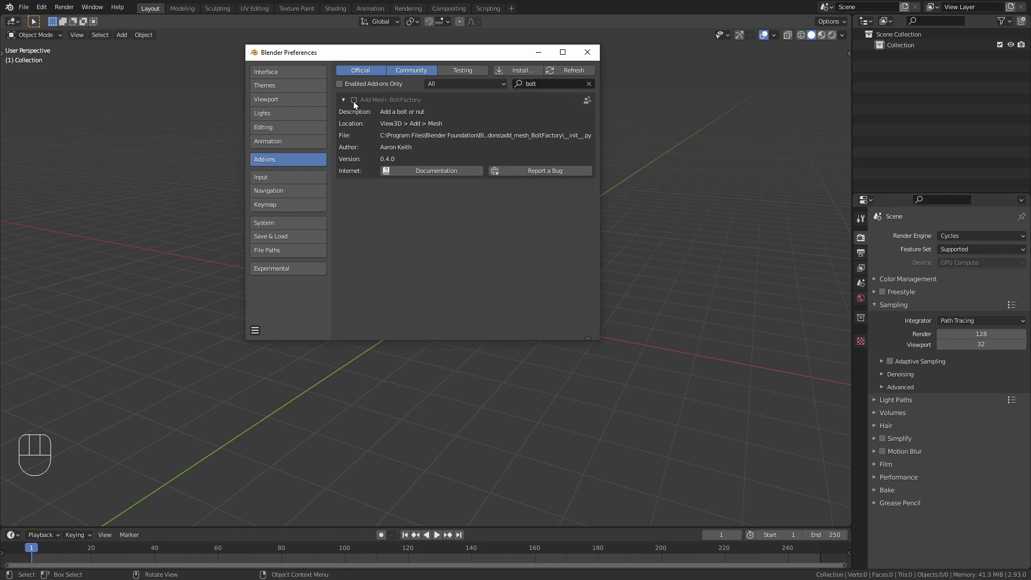
click(354, 100)
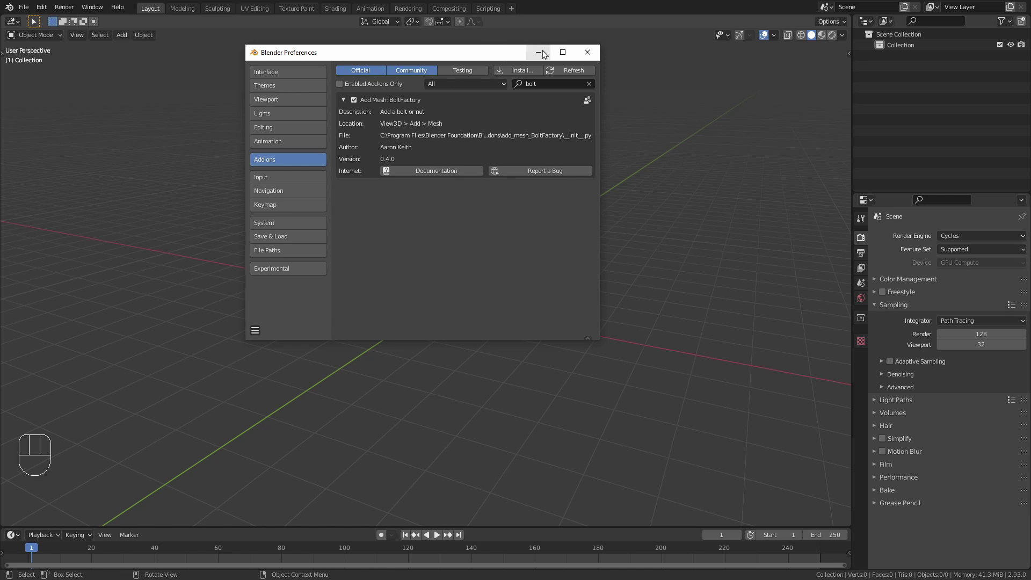
click(589, 52)
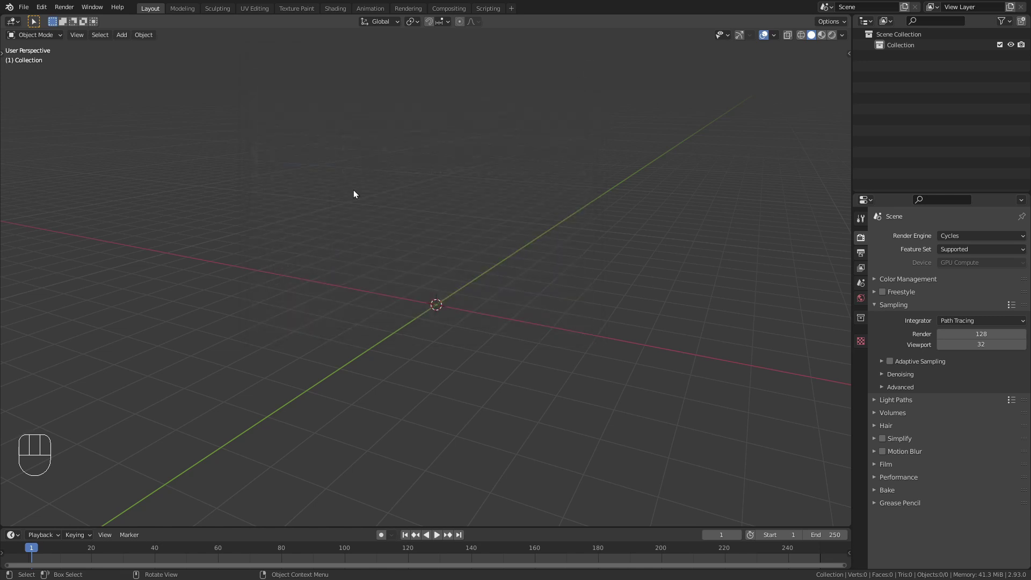
Add a bolt mesh at the scene origin and show its creation settings.
key(shift+a)
mouse_move(304, 191)
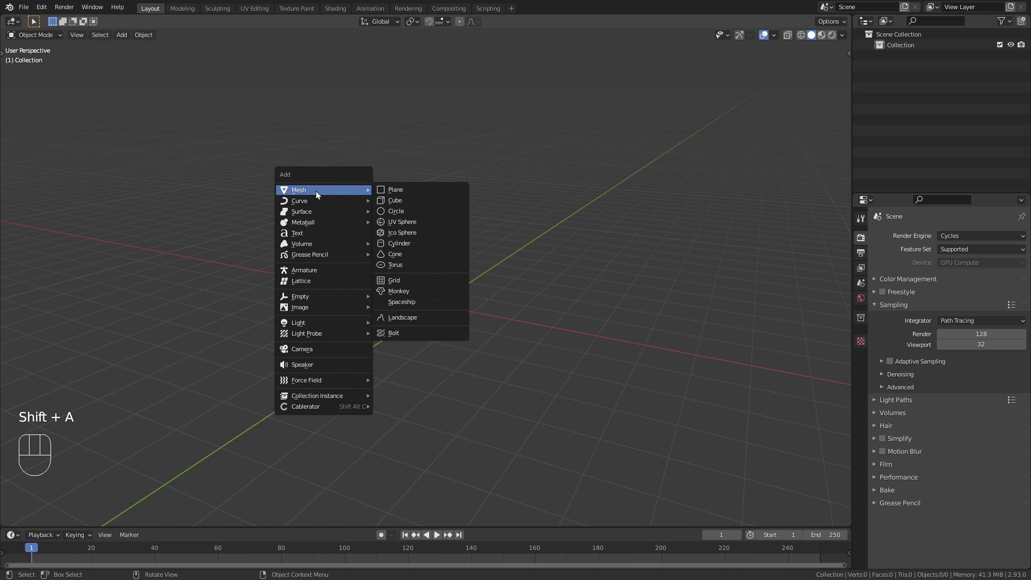
click(405, 333)
shift+middle_drag(491, 169, 448, 208)
scroll(447, 214, up, 1)
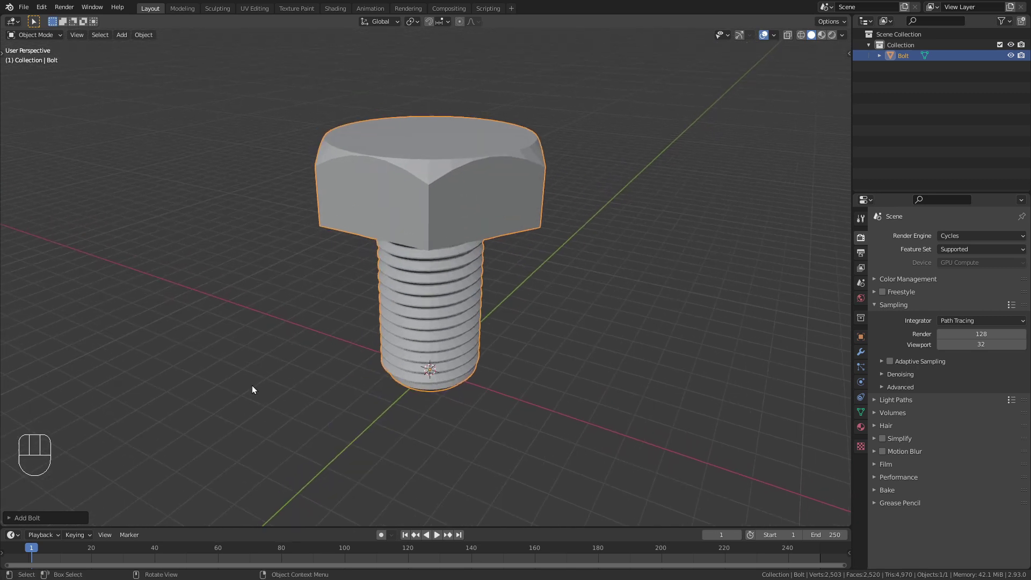
click(17, 517)
Try the NUT model on the new object and switch it back to BOLT.
click(70, 218)
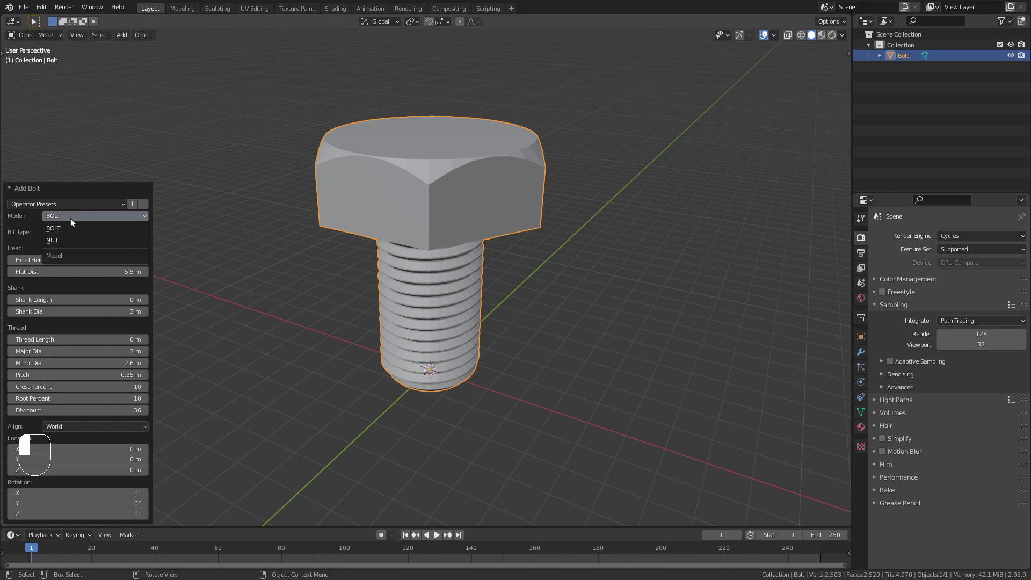
click(61, 239)
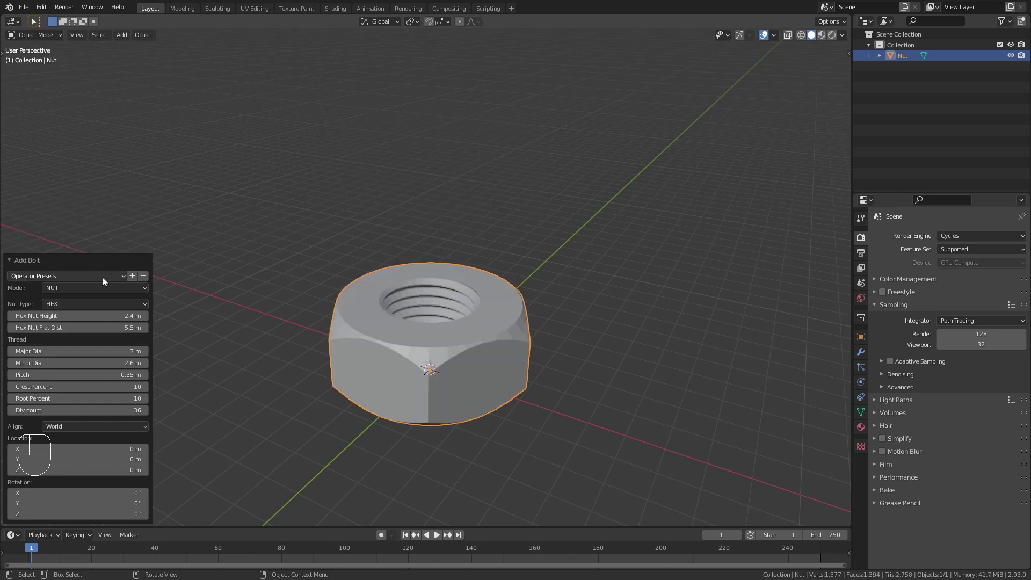
click(61, 288)
click(67, 302)
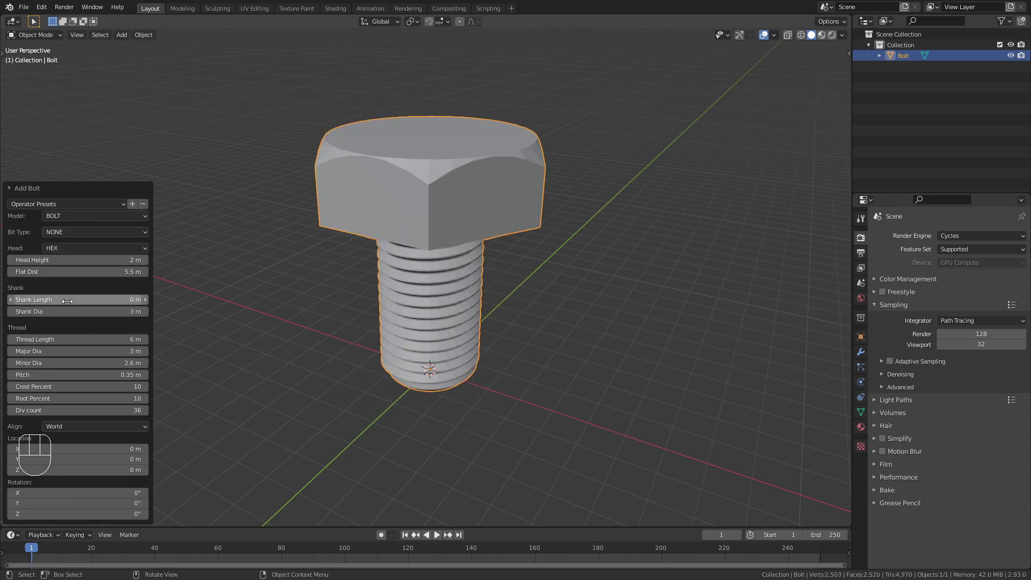
Set the bolt's bit type to ALLEN and look at the socket in its head.
click(52, 231)
click(82, 255)
scroll(369, 176, up, 4)
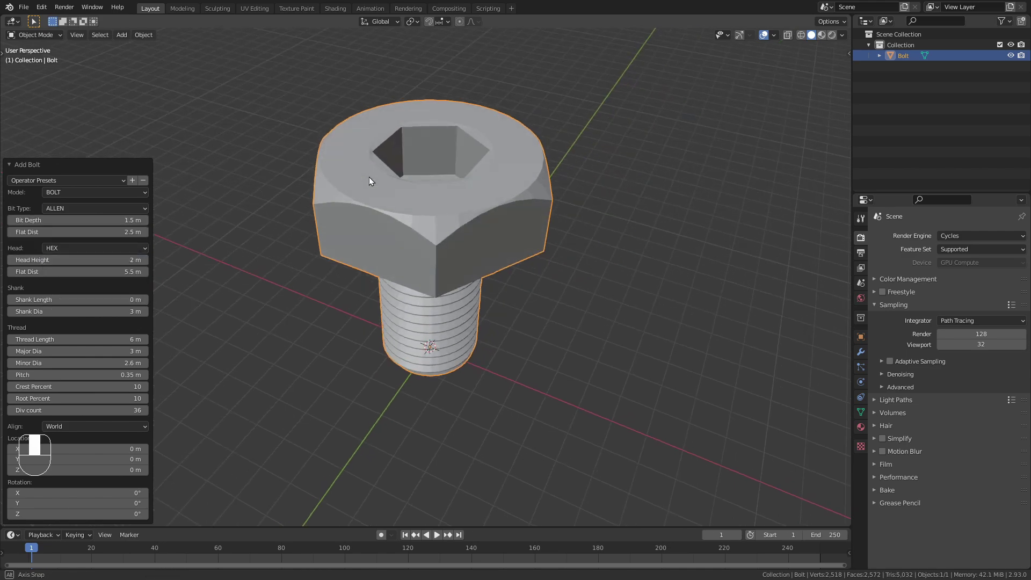
middle_drag(421, 115, 509, 166)
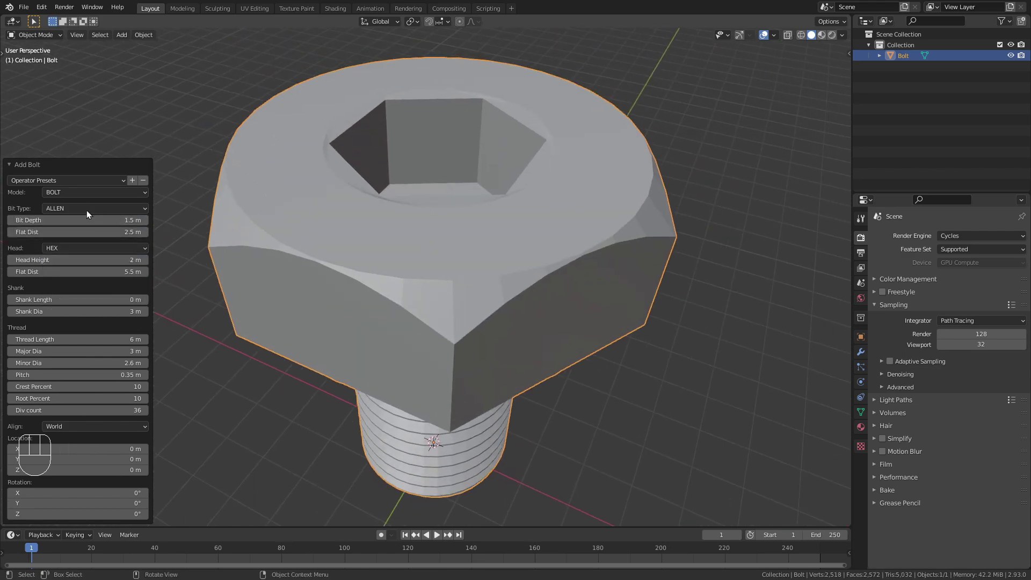
Change the Allen bolt's head from HEX to 12 POINT.
click(58, 249)
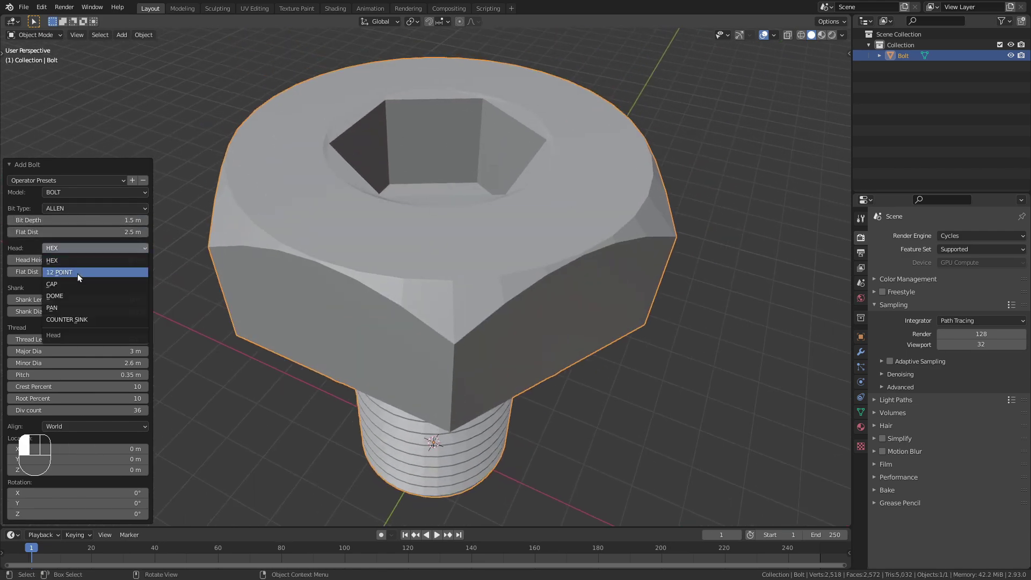
click(77, 273)
middle_drag(402, 225, 467, 168)
click(80, 238)
click(127, 259)
Set the 12-point bolt's shank length to 1.6 m and its thread length to 5.3 m.
drag(43, 300, 104, 299)
mouse_move(81, 339)
mouse_down()
mouse_move(94, 339)
mouse_move(75, 339)
mouse_up()
scroll(438, 179, down, 3)
middle_drag(437, 175, 324, 235)
Move the 12-point bolt about 35.6 m along the X axis, away from the origin.
scroll(379, 188, down, 2)
key(g)
key(x)
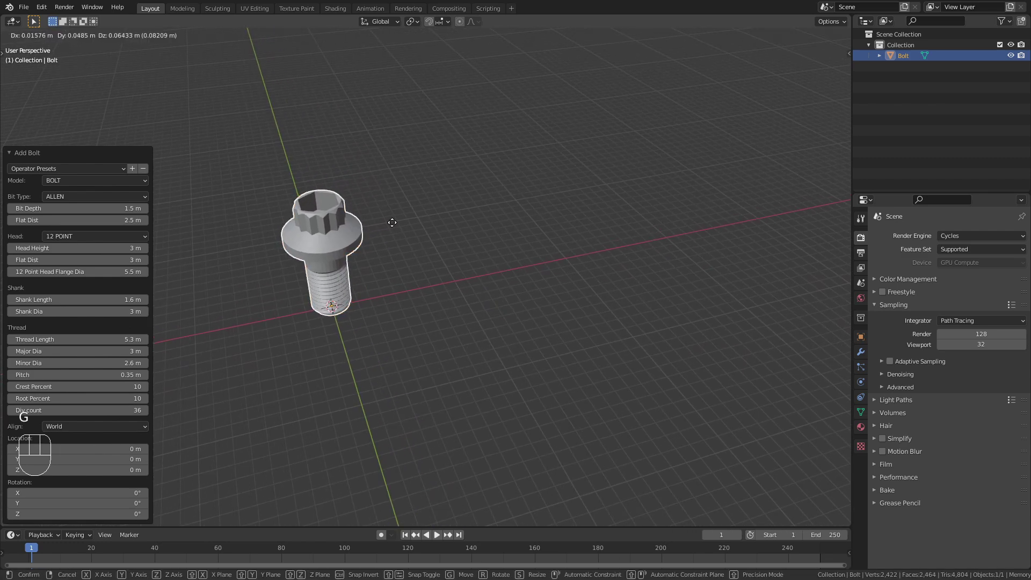
click(752, 194)
scroll(292, 262, up, 3)
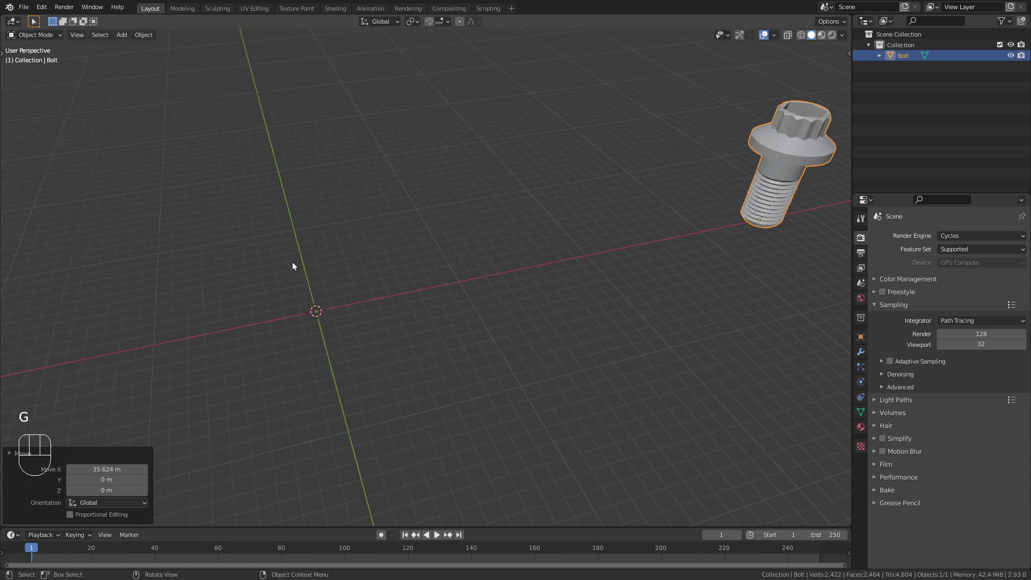
middle_drag(287, 273, 384, 310)
Add a second bolt with a plain hex head and move it about 44.7 m along X.
key(shift+a)
mouse_move(241, 293)
click(272, 435)
click(96, 235)
key(g)
click(752, 258)
Add a hex nut and place it on the X axis between the origin and the 12-point bolt.
key(shift+a)
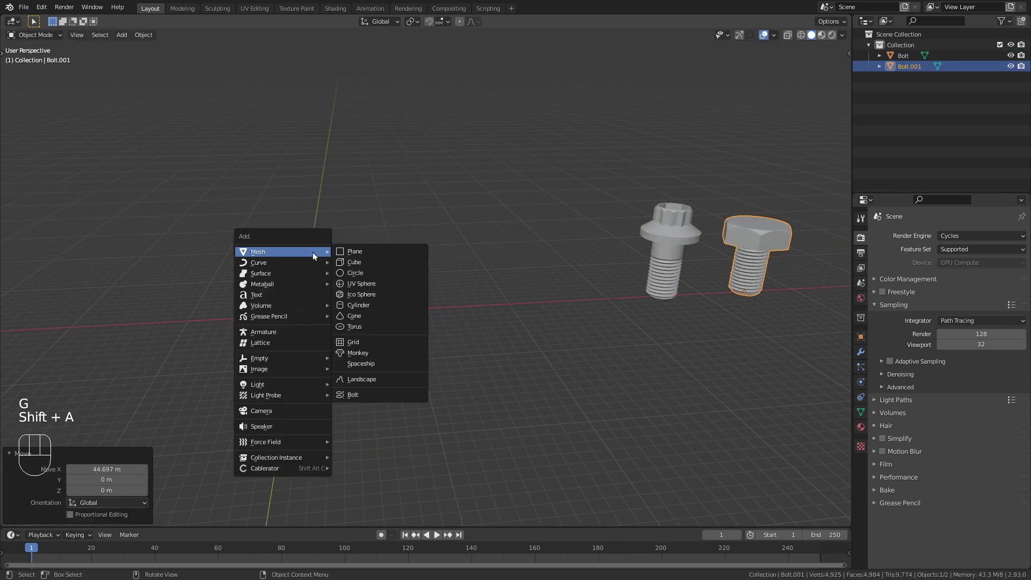
click(365, 395)
click(102, 216)
key(g)
Add a lock nut and move it about 53.8 m along X, beyond the hex bolt.
key(shift+a)
click(279, 414)
click(97, 303)
key(g)
Add a 12-point flange nut and place it on the X axis beyond the lock nut.
key(shift+a)
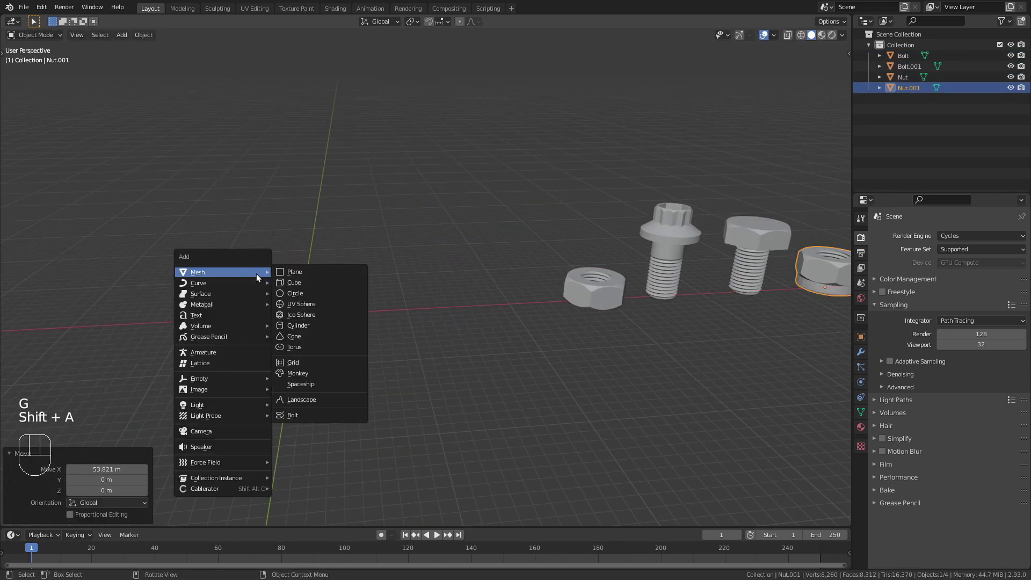
click(293, 415)
click(97, 303)
key(g)
shift+middle_drag(290, 297, 383, 287)
Add another bolt at the origin and give it a dome head.
key(shift+a)
click(417, 427)
click(91, 297)
click(82, 263)
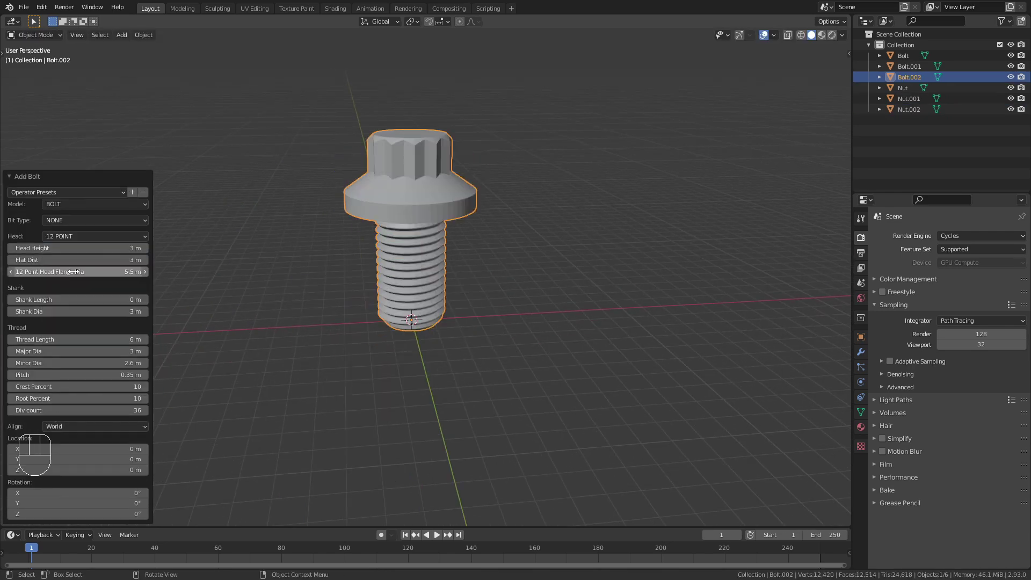
click(83, 237)
click(80, 283)
Give the dome-head bolt a drive bit and a longer shank, and place it beyond the 12-point nut along X.
click(75, 243)
click(71, 290)
drag(68, 299, 124, 300)
scroll(484, 255, down, 5)
shift+middle_drag(524, 255, 372, 253)
key(g)
shift+middle_drag(299, 247, 378, 234)
scroll(380, 235, up, 3)
Add another bolt at the origin with a cap head and an Allen bit.
key(shift+a)
click(424, 375)
drag(69, 271, 89, 260)
click(70, 221)
click(69, 246)
click(74, 260)
click(74, 295)
Adjust the cap-head bolt's shank and thread lengths and place it beside the hex nut on the X axis.
drag(53, 300, 38, 300)
drag(56, 340, 35, 339)
key(g)
mouse_move(475, 272)
shift+middle_down()
mouse_move(369, 282)
mouse_move(473, 281)
shift+middle_up()
Add a hex-head bolt with an ALLEN bit, a 1.9 m shank and an 8.6 m thread length.
key(shift+a)
click(411, 419)
drag(37, 340, 67, 340)
click(63, 210)
click(64, 232)
click(65, 247)
click(64, 260)
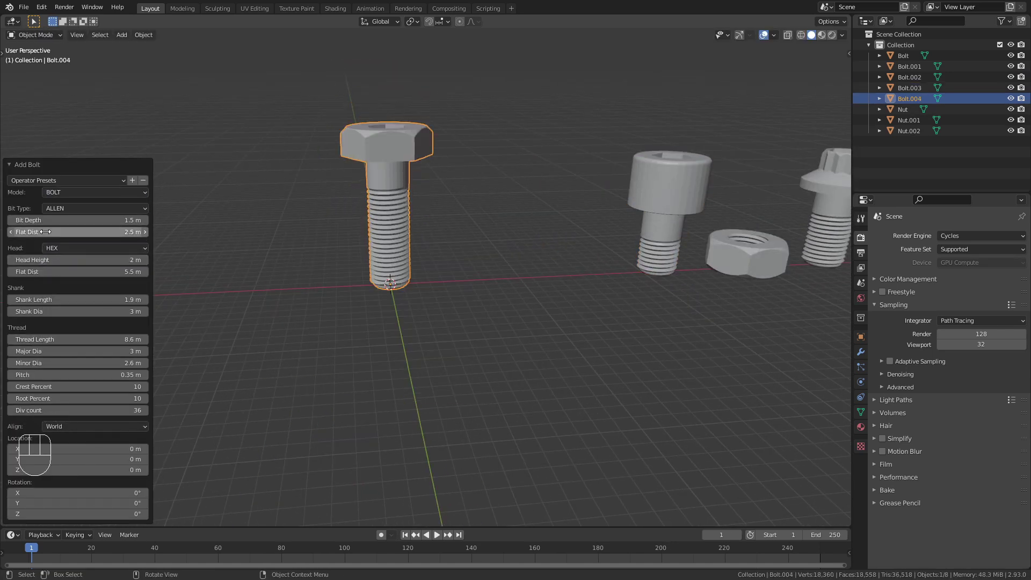
Increase the long hex bolt's head height and move it about 80 m along X to the far end of the row.
drag(40, 260, 58, 260)
scroll(241, 238, down, 5)
key(g)
key(x)
click(769, 212)
scroll(194, 241, up, 4)
Add another bolt at the origin and set its head to PAN.
key(shift+a)
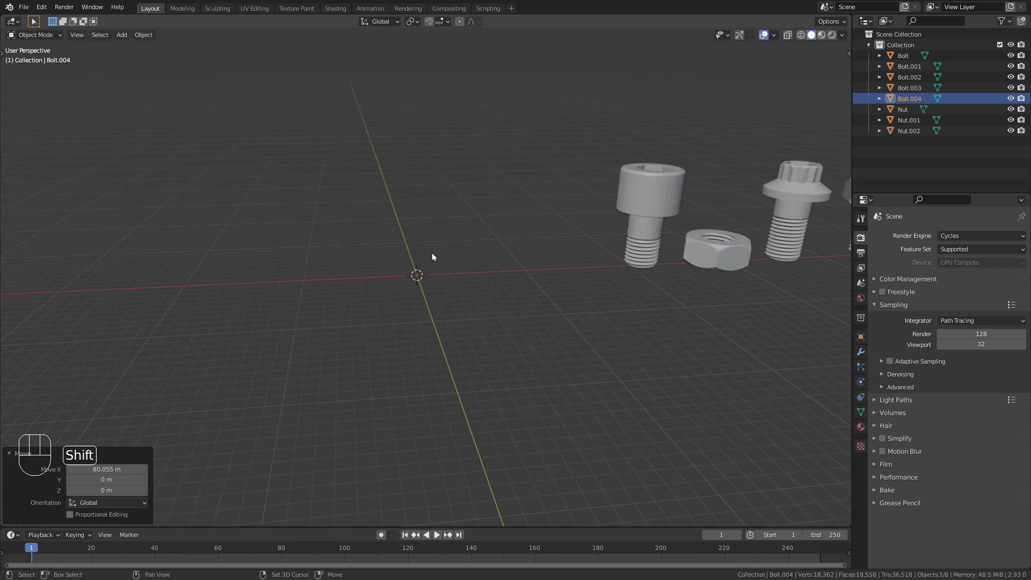
click(484, 371)
click(59, 180)
click(59, 192)
click(67, 249)
click(70, 307)
Try the TORX bit type on the pan-head bolt.
click(62, 244)
click(62, 278)
scroll(420, 196, up, 5)
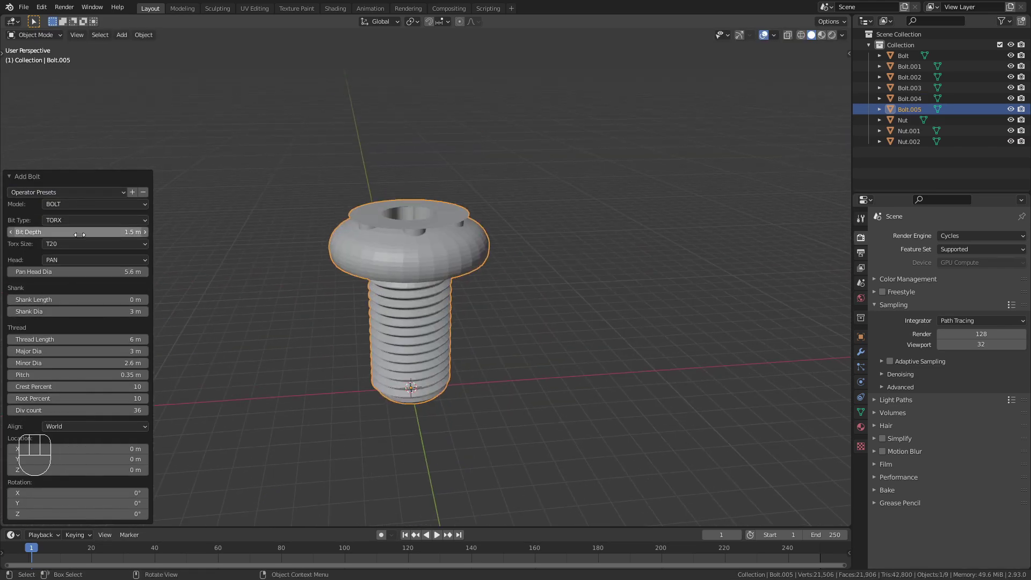
Give the pan-head bolt a 6.5 m head diameter, an ALLEN bit and a 3.9 m thread length.
mouse_move(70, 272)
mouse_down()
mouse_move(108, 272)
mouse_move(80, 272)
mouse_up()
click(64, 221)
click(64, 244)
drag(67, 339, 43, 339)
scroll(425, 301, down, 5)
Move the pan-head bolt along X to the near end of the row, beside the cap-head bolt.
shift+middle_drag(445, 314, 321, 306)
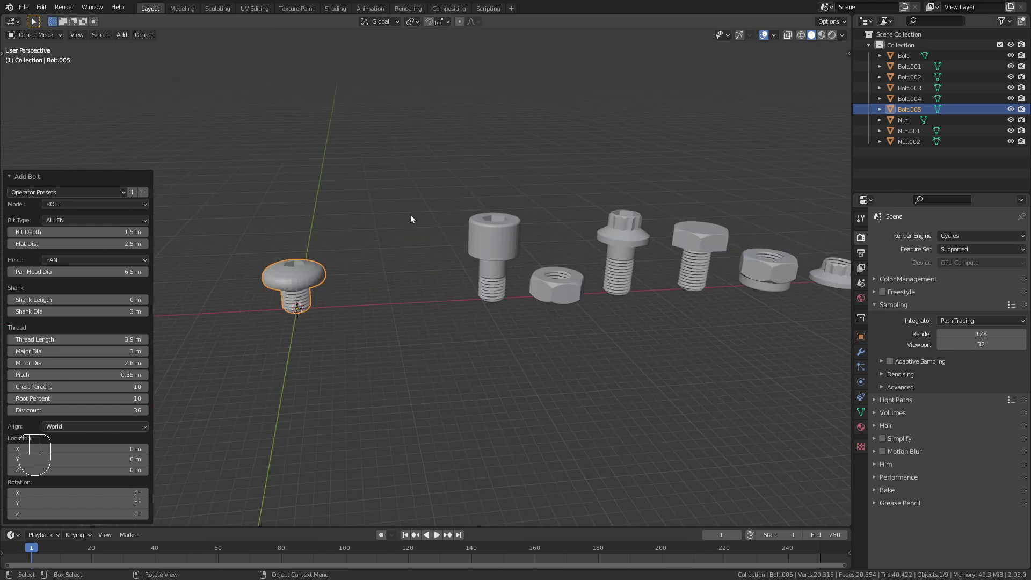
key(g)
key(x)
click(445, 305)
click(14, 457)
shift+middle_drag(640, 231, 394, 238)
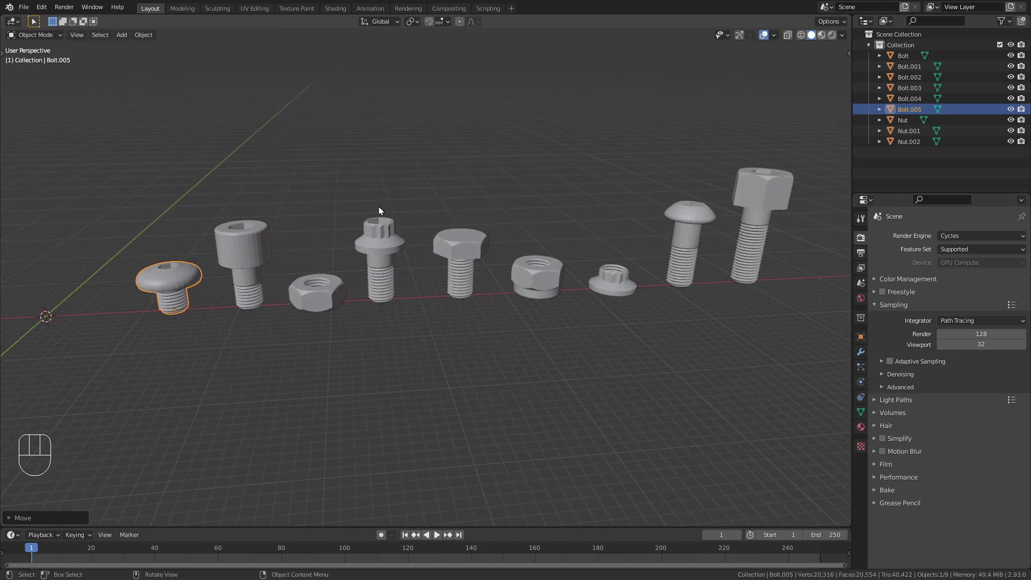
Select all the bolts and nuts and apply Shade Smooth to them.
click(324, 201)
middle_drag(324, 201, 299, 221)
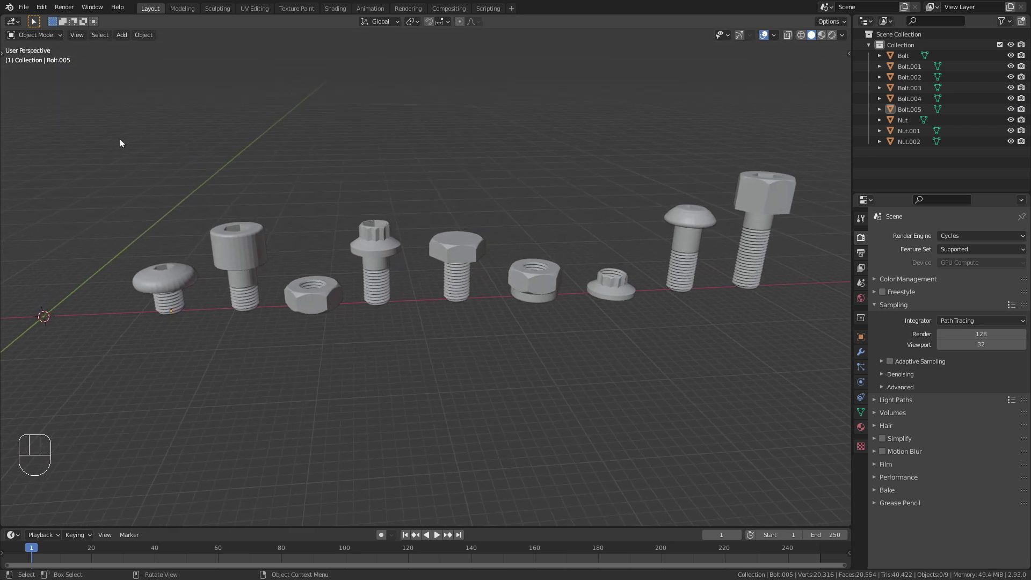
drag(128, 136, 780, 416)
scroll(252, 301, up, 3)
shift+middle_drag(245, 300, 547, 264)
scroll(547, 264, up, 2)
right_click(445, 167)
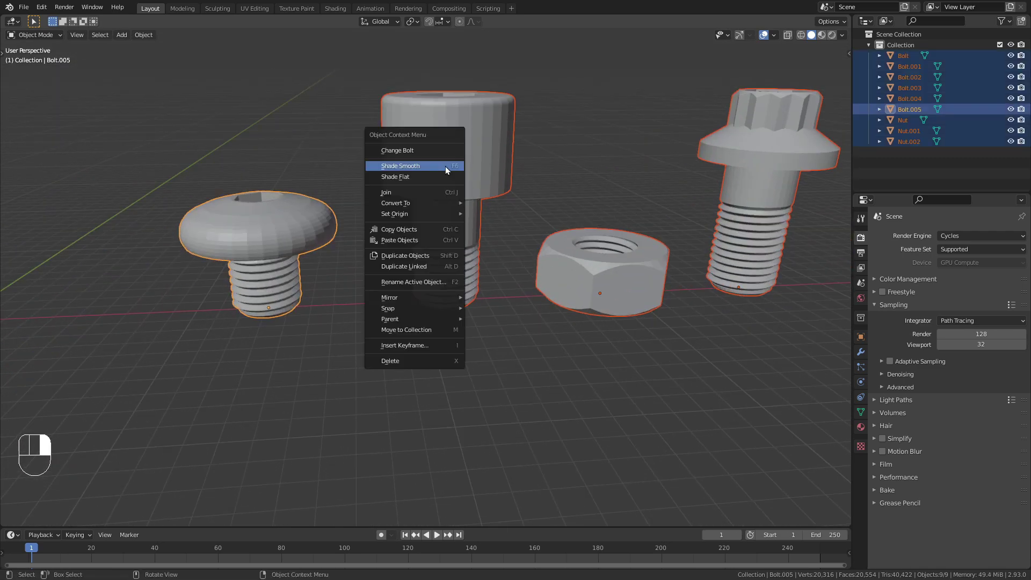
click(398, 167)
Enable Auto Smooth at 30° in the active pan-head bolt's mesh normals.
middle_drag(417, 201, 518, 206)
scroll(521, 205, down, 5)
shift+middle_drag(639, 228, 585, 240)
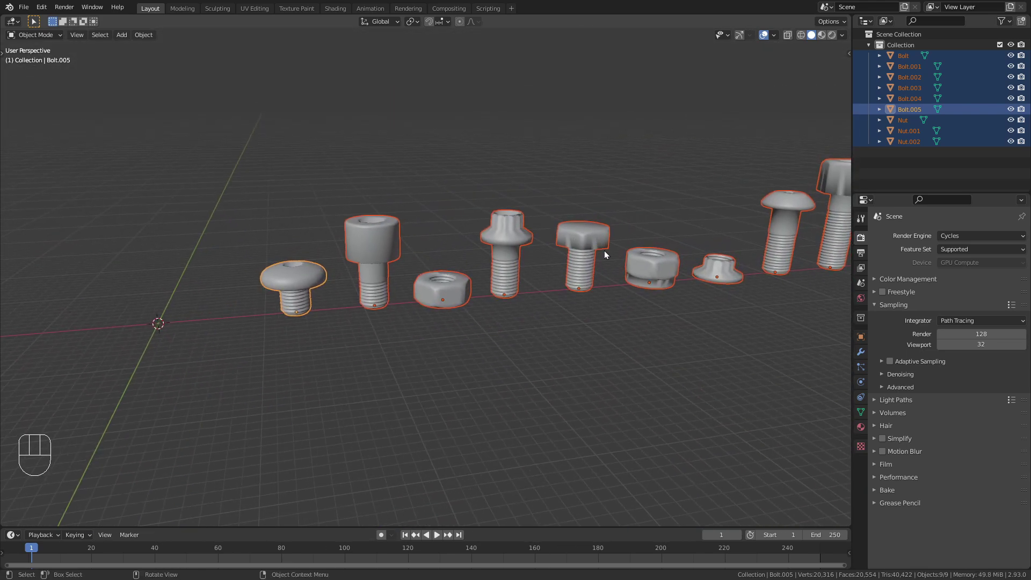
click(863, 412)
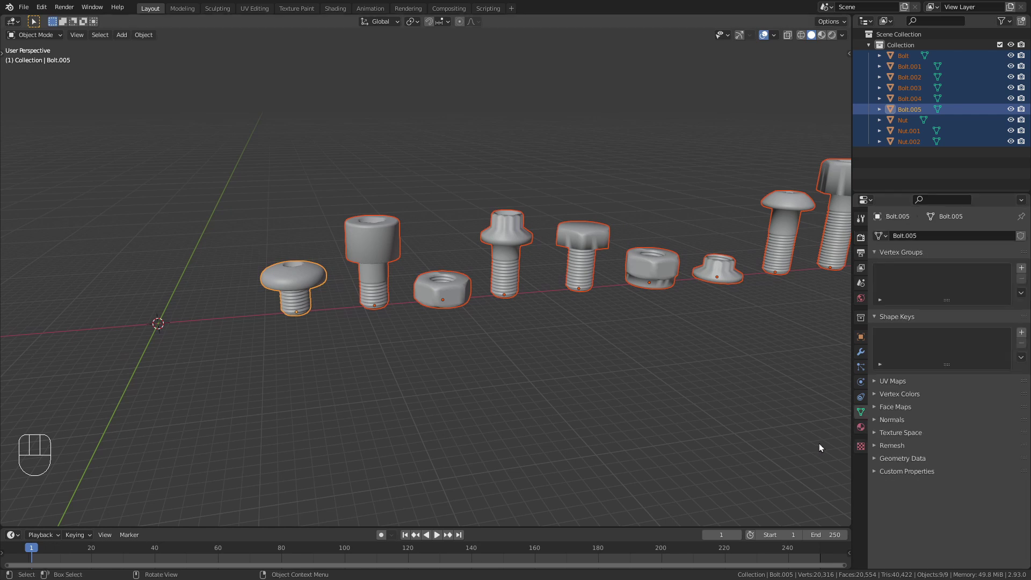
click(887, 421)
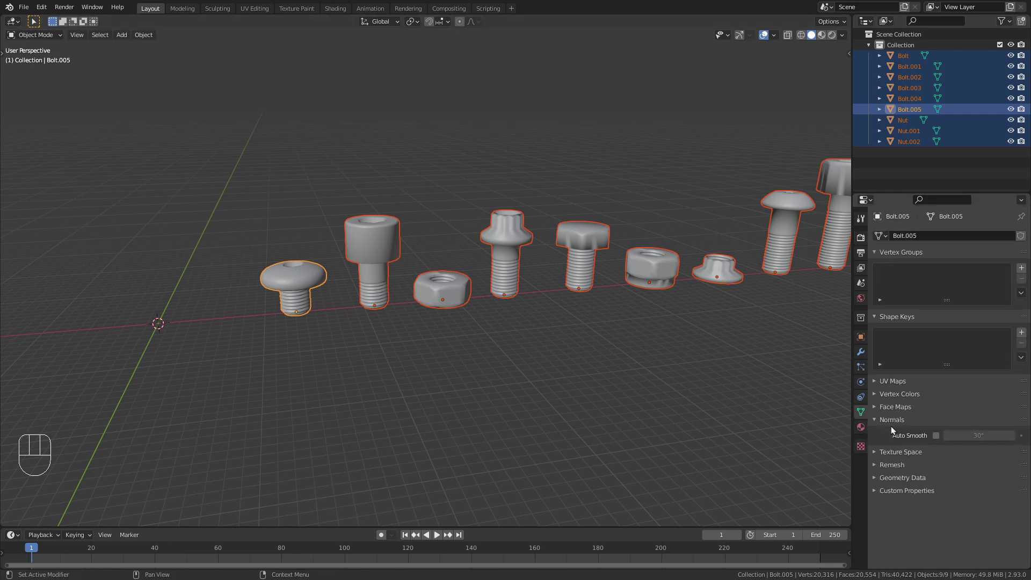
click(936, 436)
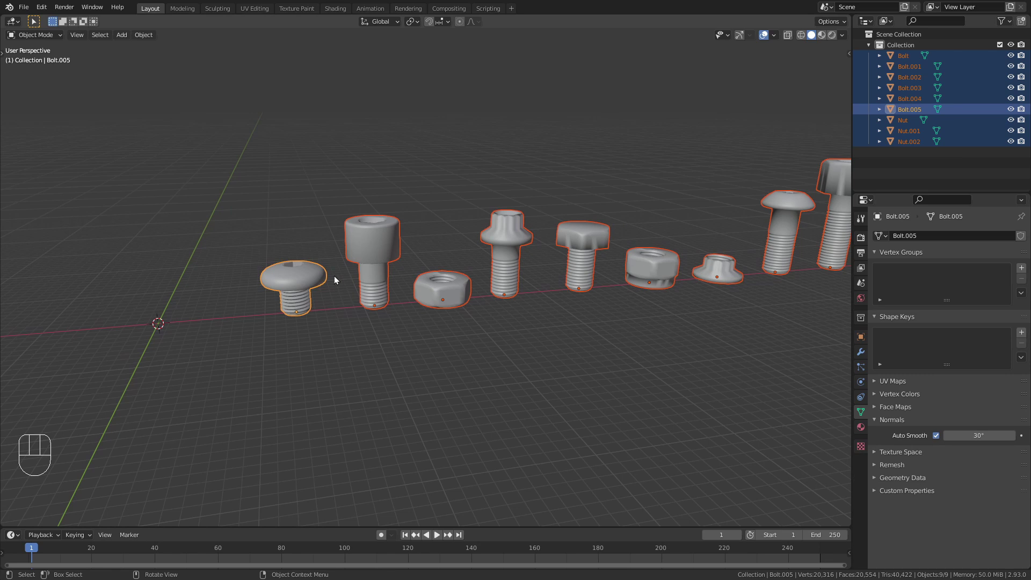
Compare the pan-head bolt's shading up close with Auto Smooth switched off and on.
scroll(328, 275, up, 4)
scroll(328, 275, up, 1)
mouse_move(328, 275)
shift+middle_down()
mouse_move(537, 276)
mouse_move(343, 292)
mouse_move(344, 279)
shift+middle_up()
scroll(333, 274, up, 1)
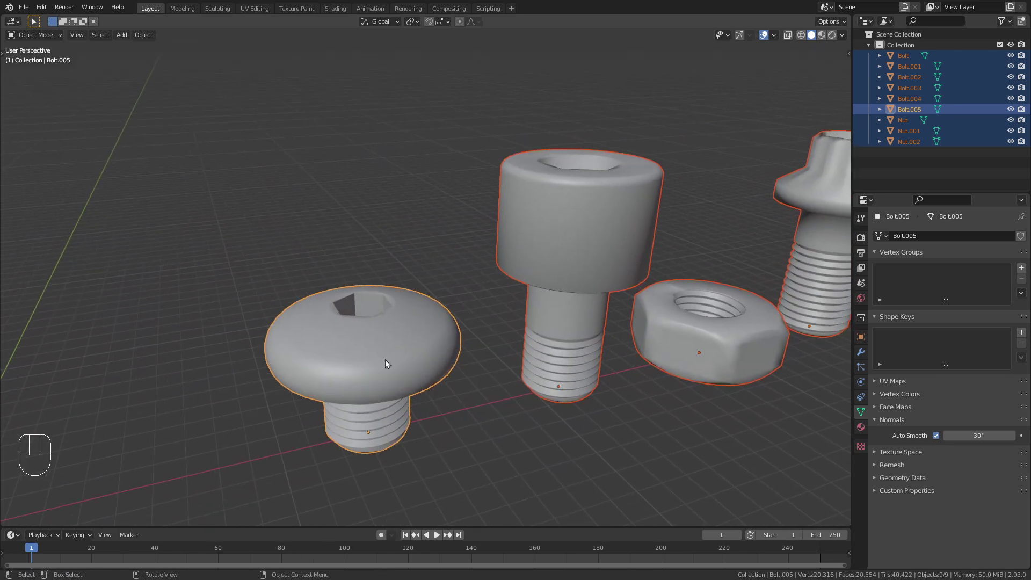
click(936, 435)
click(937, 435)
Switch Auto Smooth off and back on at 30° for all selected bolts and nuts at once.
scroll(728, 271, down, 4)
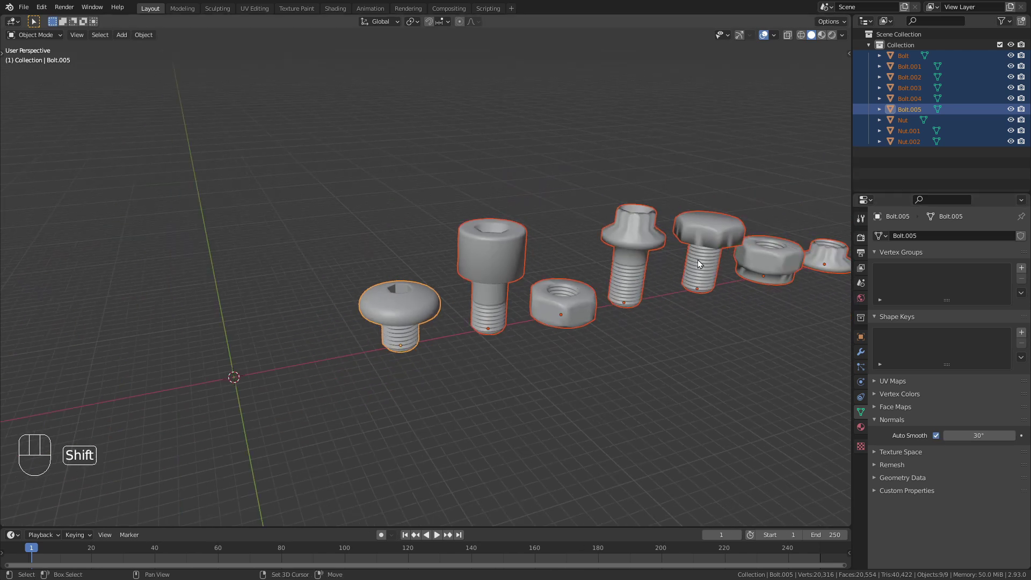
shift+middle_drag(731, 263, 566, 266)
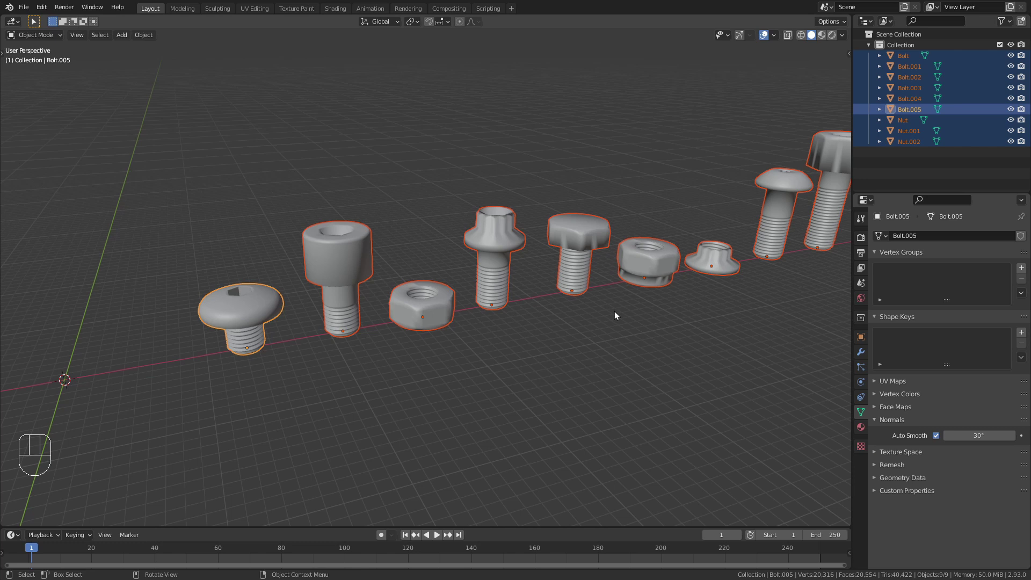
click(936, 436)
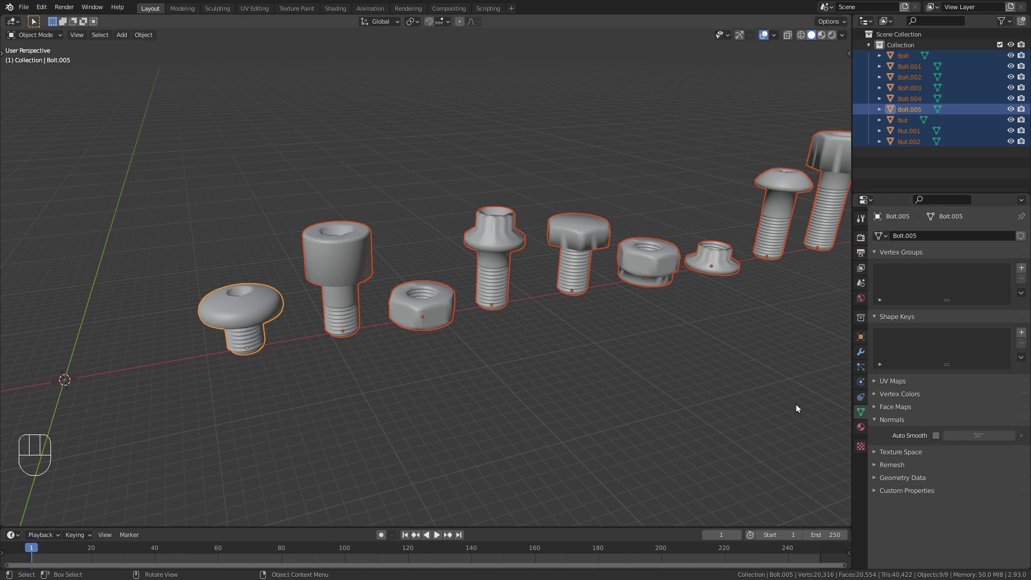
alt+click(937, 435)
shift+middle_drag(768, 176, 695, 158)
middle_drag(611, 299, 504, 245)
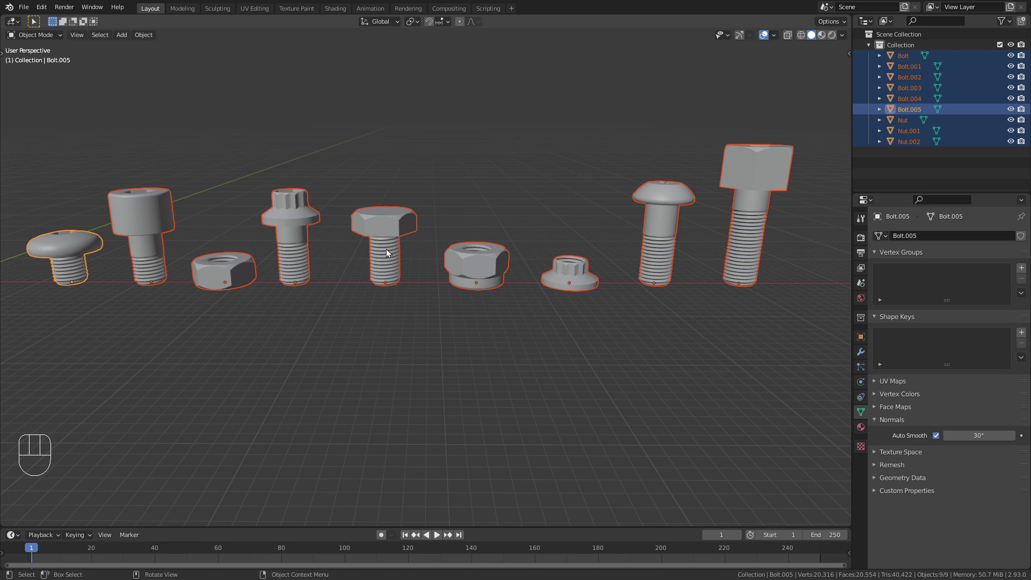
Set the origins of all selected bolts and nuts to their own geometry.
shift+middle_drag(372, 238, 263, 64)
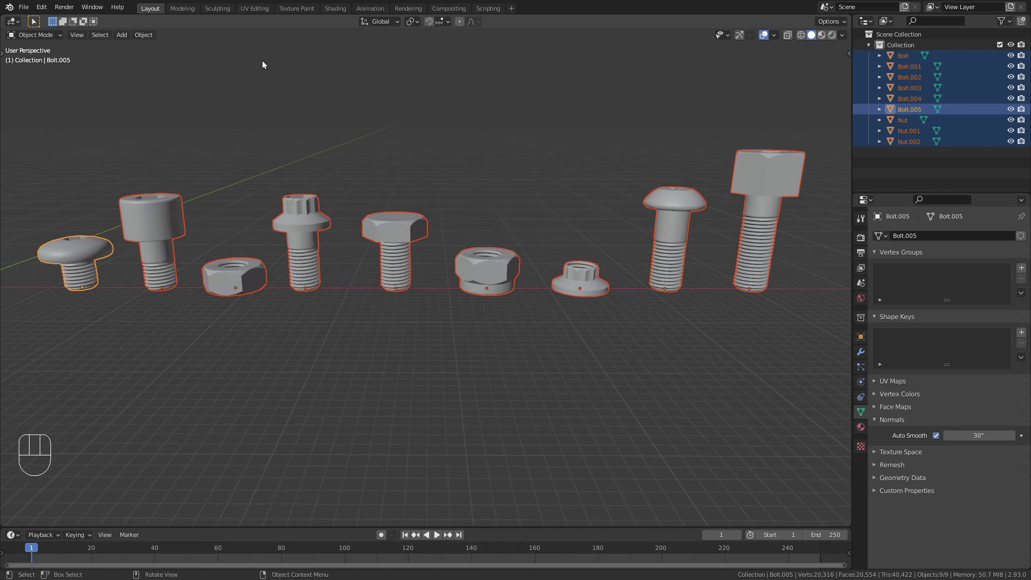
click(145, 37)
mouse_move(159, 63)
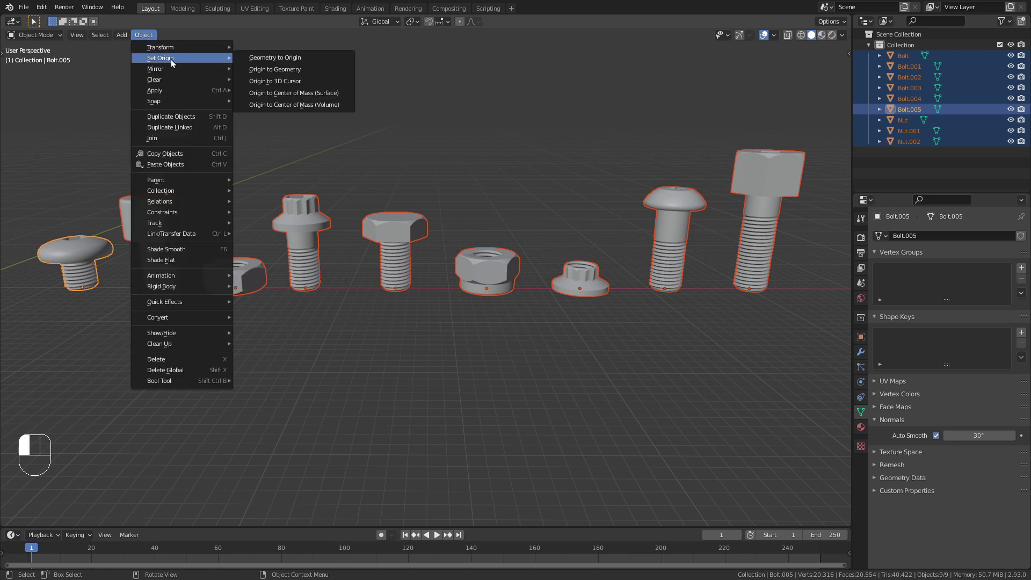
click(315, 72)
scroll(382, 231, down, 2)
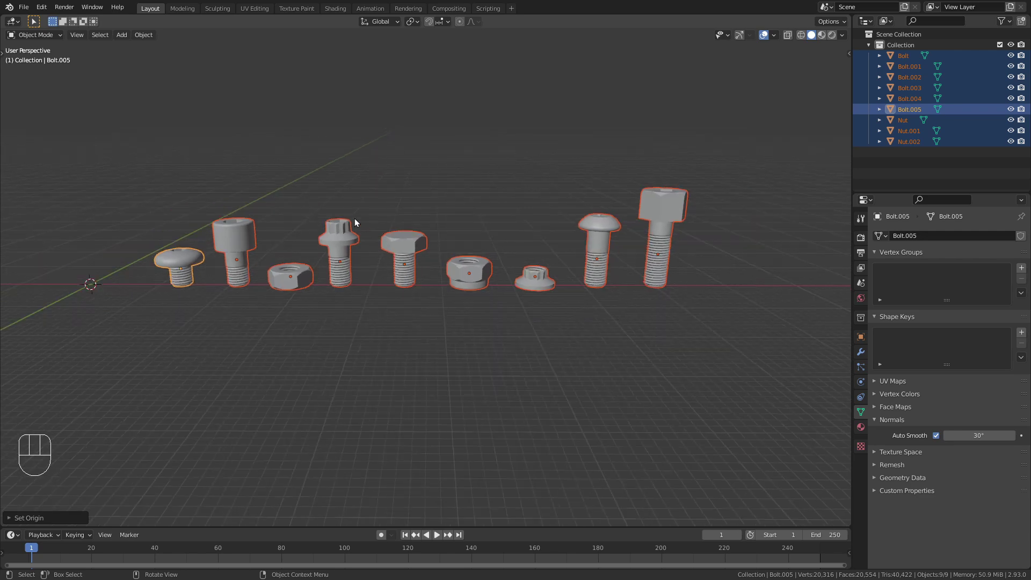
Deselect all bolts and nuts and switch the viewport shading to Material Preview.
middle_drag(354, 216, 418, 172)
scroll(379, 211, up, 2)
click(339, 147)
shift+middle_drag(254, 180, 462, 203)
scroll(438, 194, up, 3)
click(820, 35)
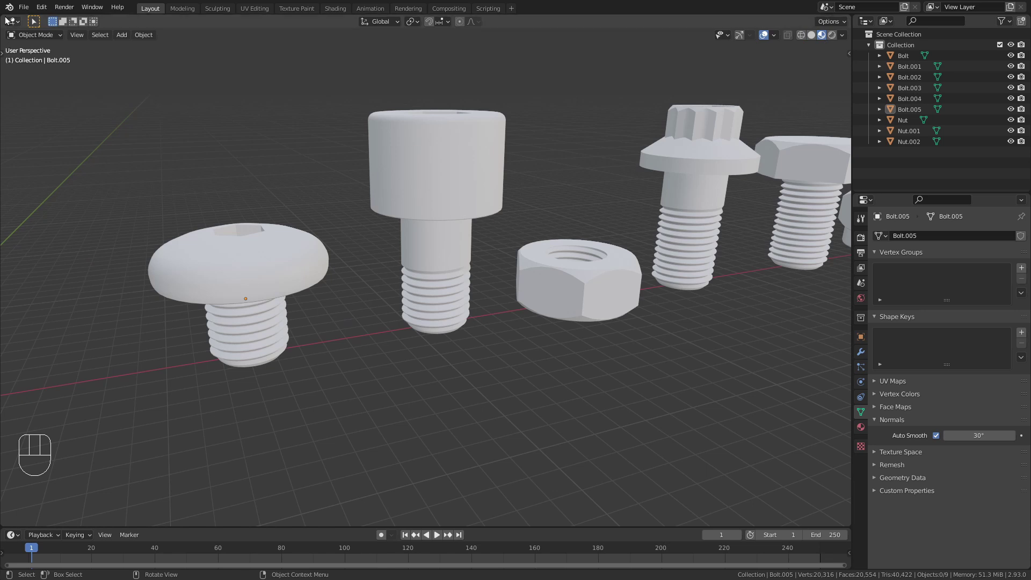
Split the 3D viewport vertically in two and turn the new area into a Shader Editor with its sidebar hidden.
drag(2, 17, 397, 21)
click(12, 21)
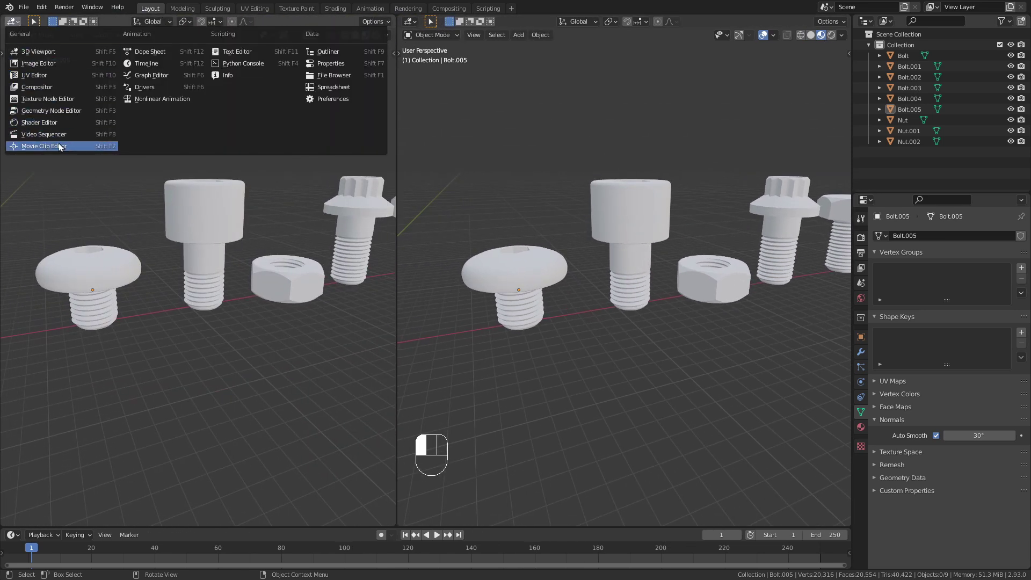
click(39, 122)
key(n)
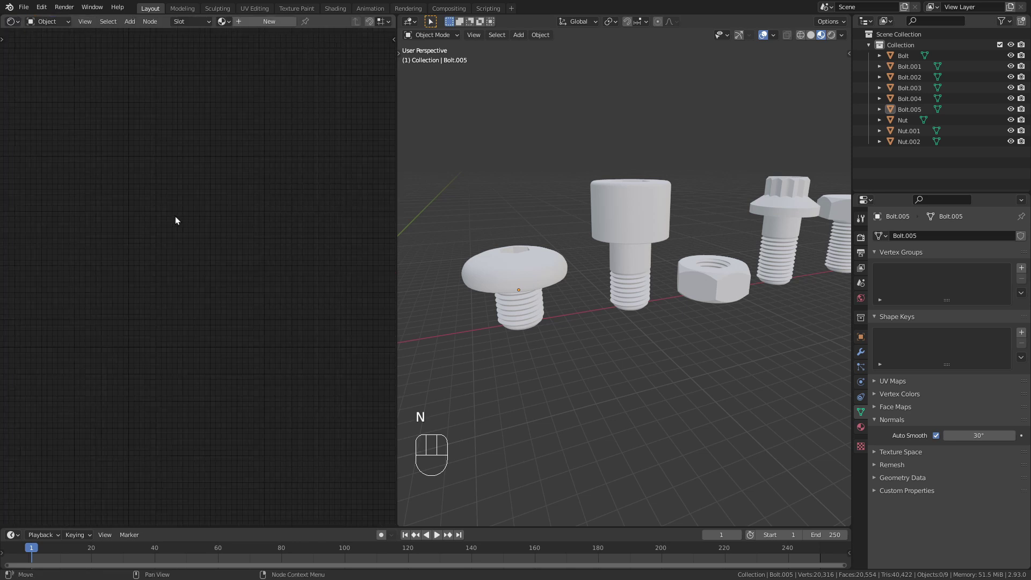
Select the pan-head bolt and give it a new material named Metal.
click(515, 273)
shift+middle_drag(514, 272, 609, 261)
click(266, 21)
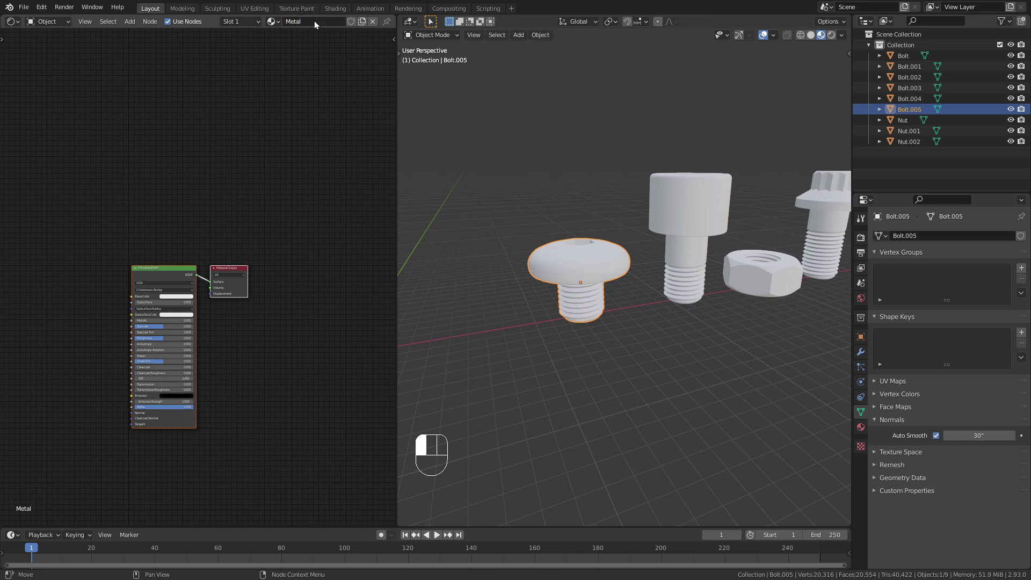
Set the Metal material's Metallic to 1.000 and its Roughness to 0.245.
scroll(114, 188, up, 5)
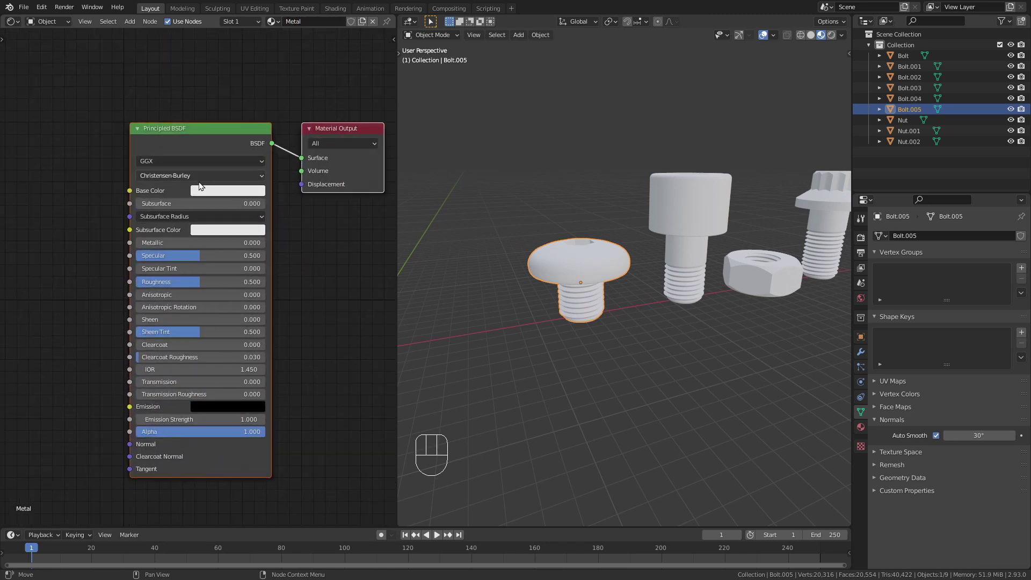
drag(151, 237, 277, 237)
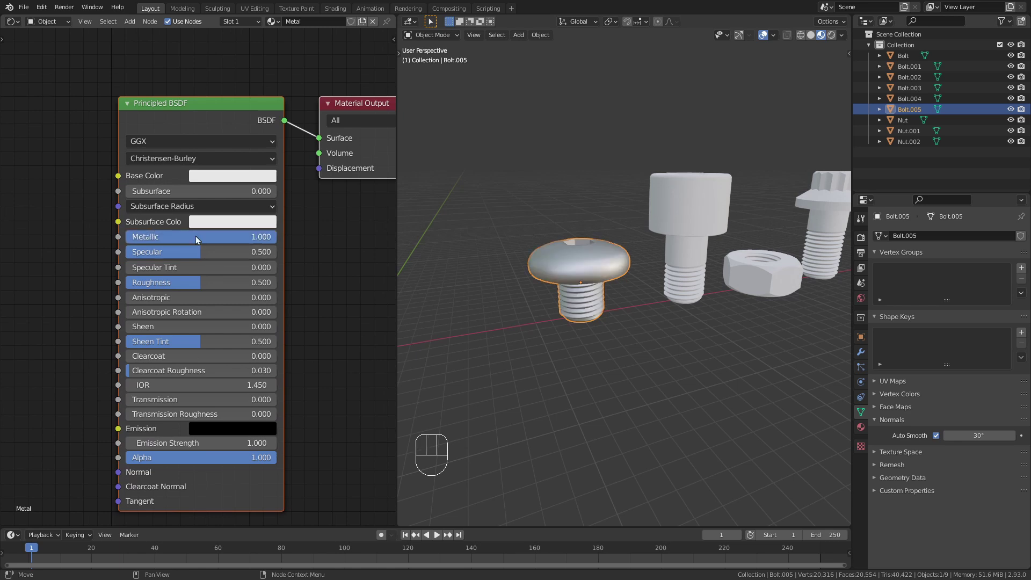
drag(176, 282, 149, 282)
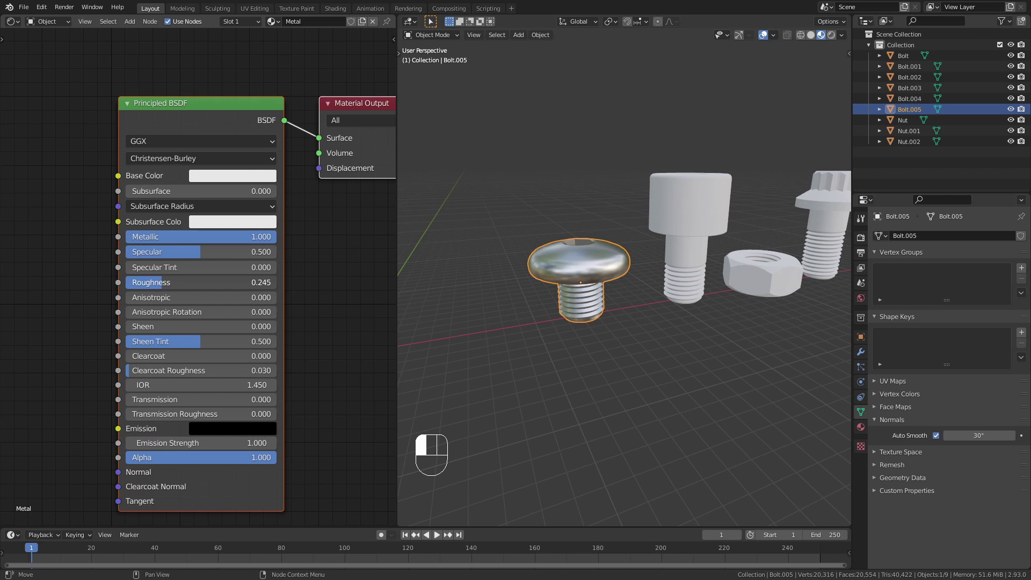
Select all bolts and nuts with the pan-head bolt active, link its Metal material to them, and clear the selection.
scroll(617, 229, down, 3)
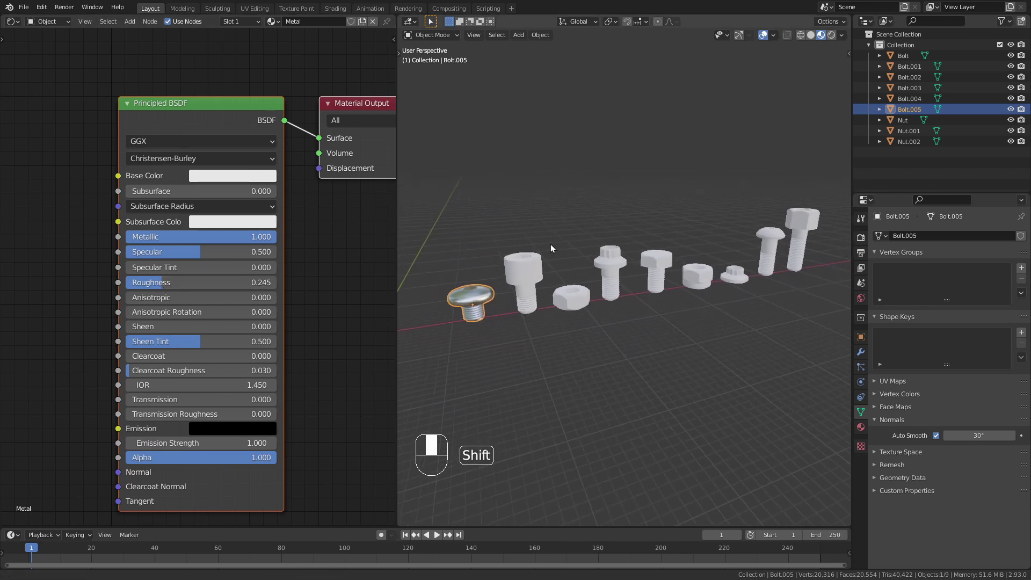
shift+middle_drag(556, 243, 559, 243)
drag(827, 131, 456, 369)
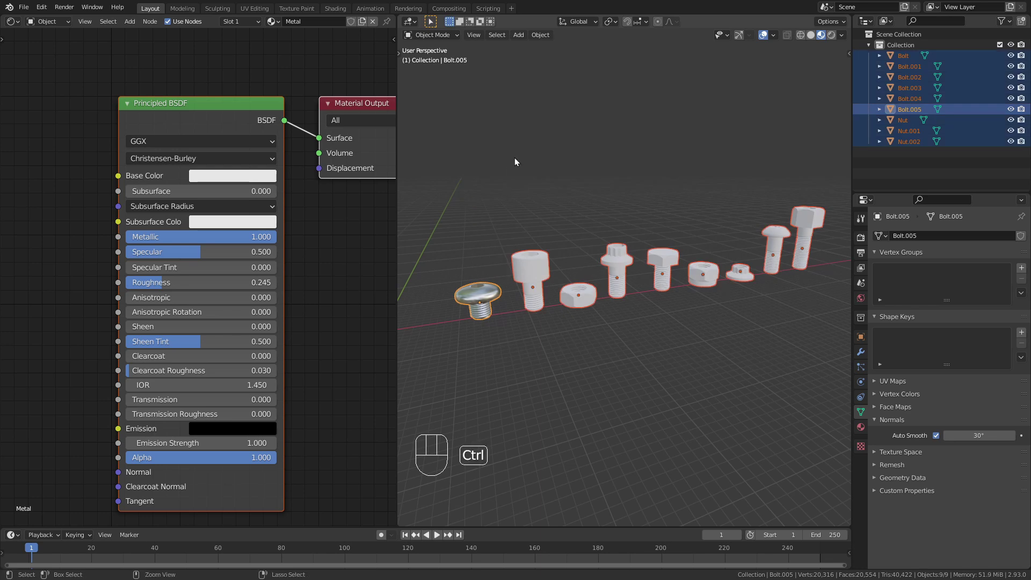
key(ctrl+l)
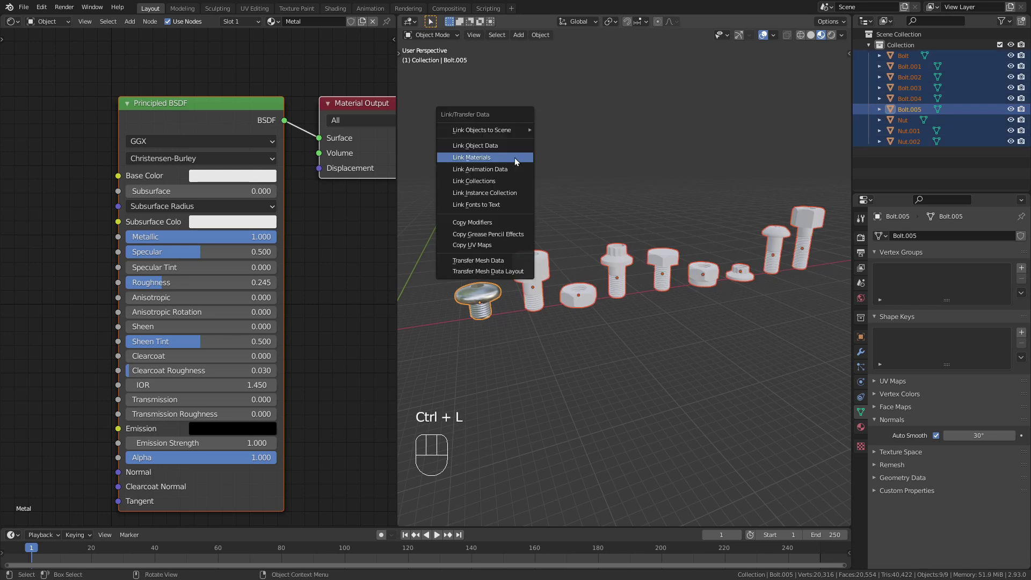
click(514, 157)
scroll(627, 310, up, 3)
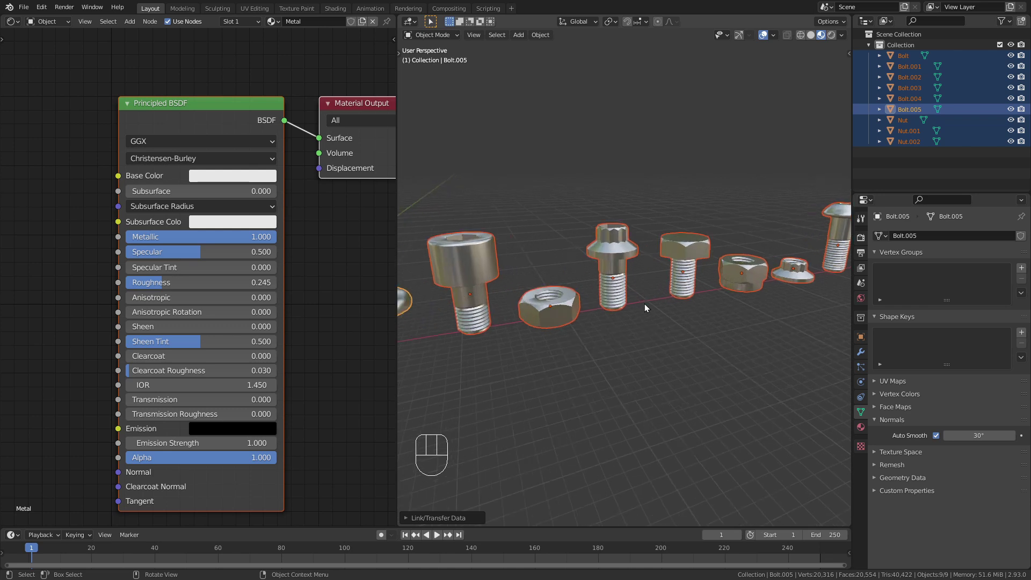
shift+middle_drag(644, 304, 650, 241)
click(649, 192)
shift+middle_drag(649, 197, 758, 254)
Add an Object Info node to the Metal material, connect its Random output to Base Color, and check the varied parts.
middle_drag(24, 87, 140, 117)
mouse_move(92, 134)
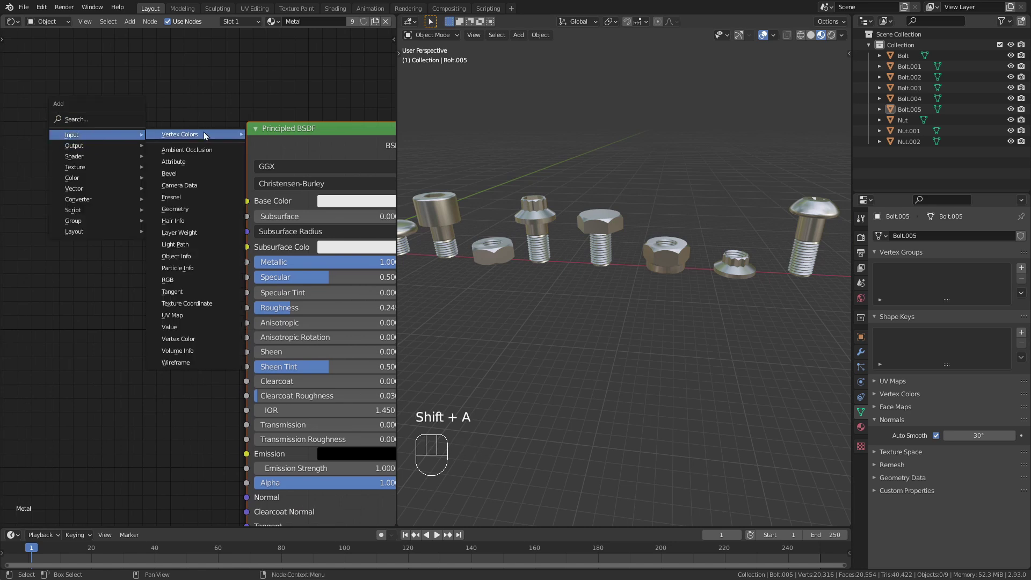
click(191, 256)
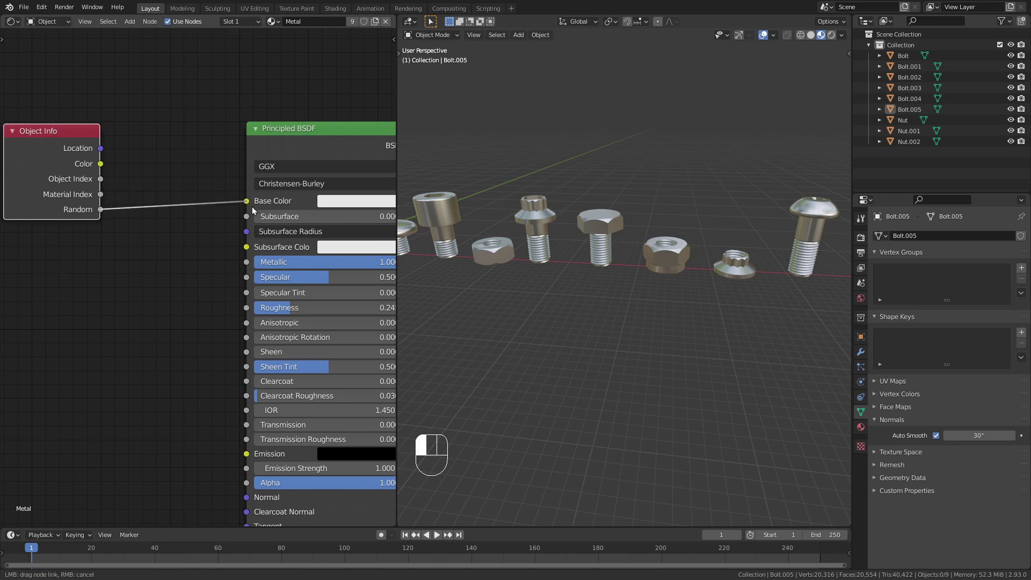
drag(253, 210, 250, 207)
middle_drag(518, 227, 660, 185)
scroll(609, 258, up, 3)
scroll(710, 215, down, 3)
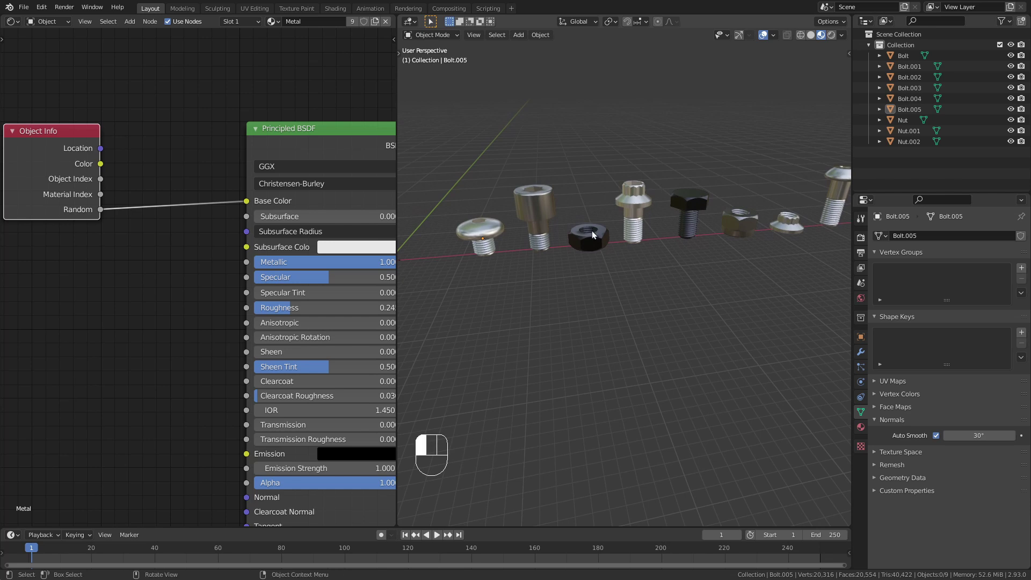
click(691, 235)
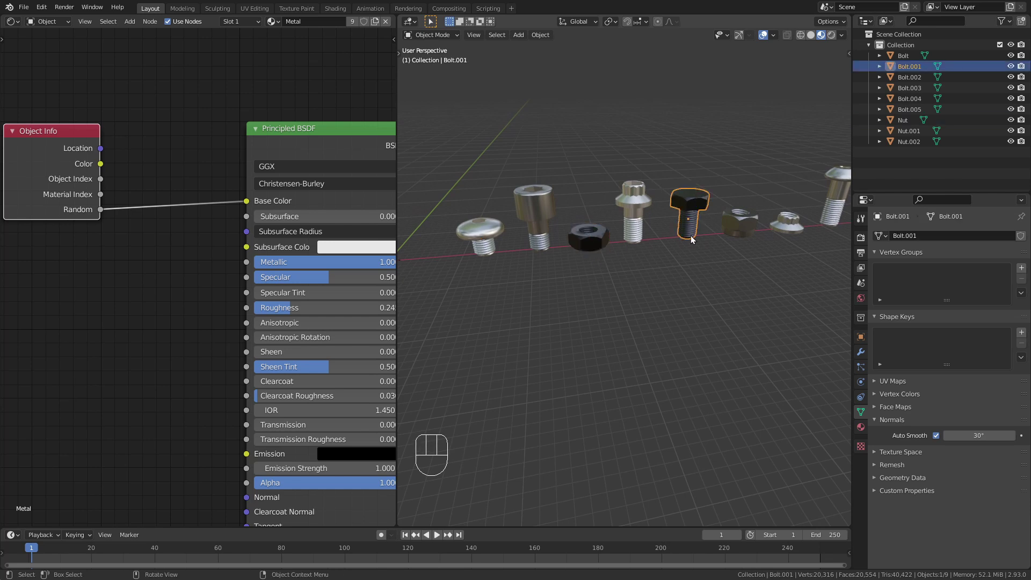
click(690, 168)
Insert a ColorRamp node between the Object Info node's Random output and the Principled BSDF's Base Color.
middle_drag(126, 115, 137, 142)
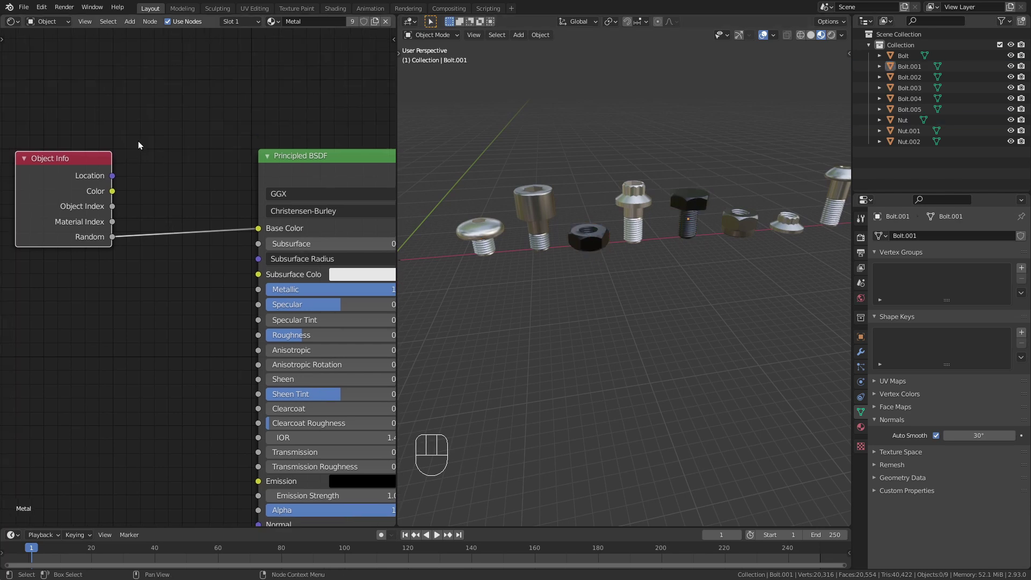
key(shift+a)
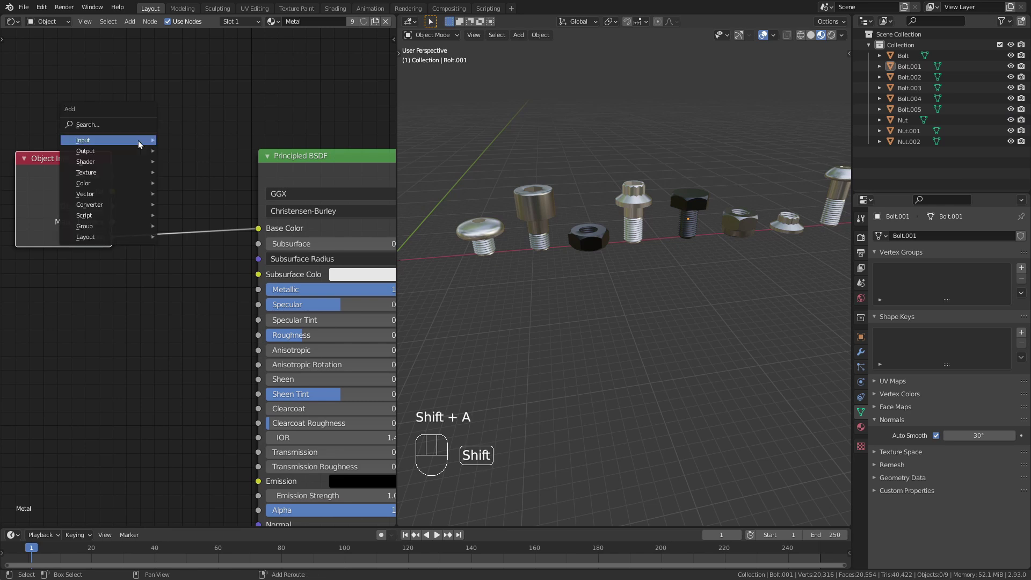
click(114, 125)
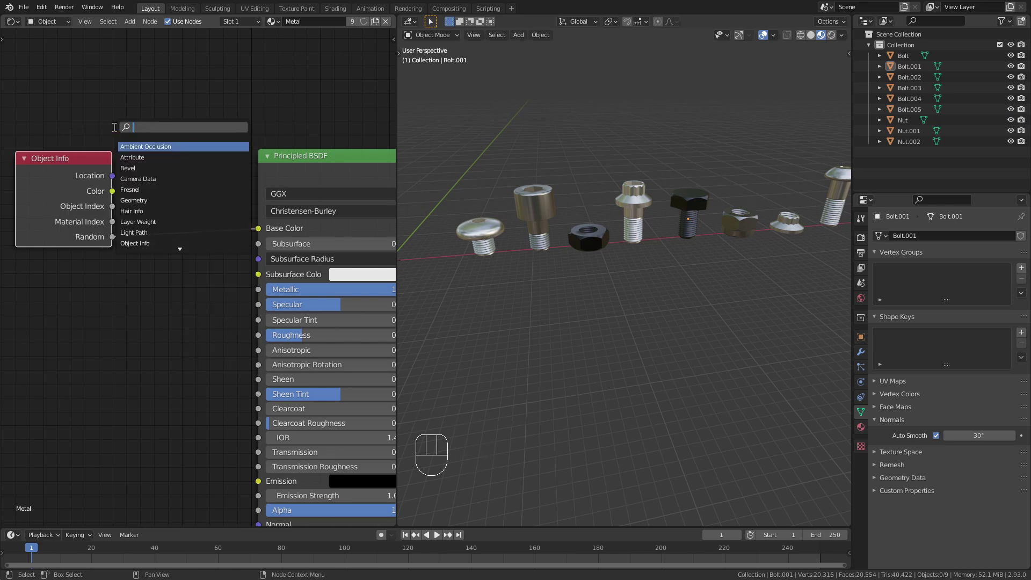
key(Return)
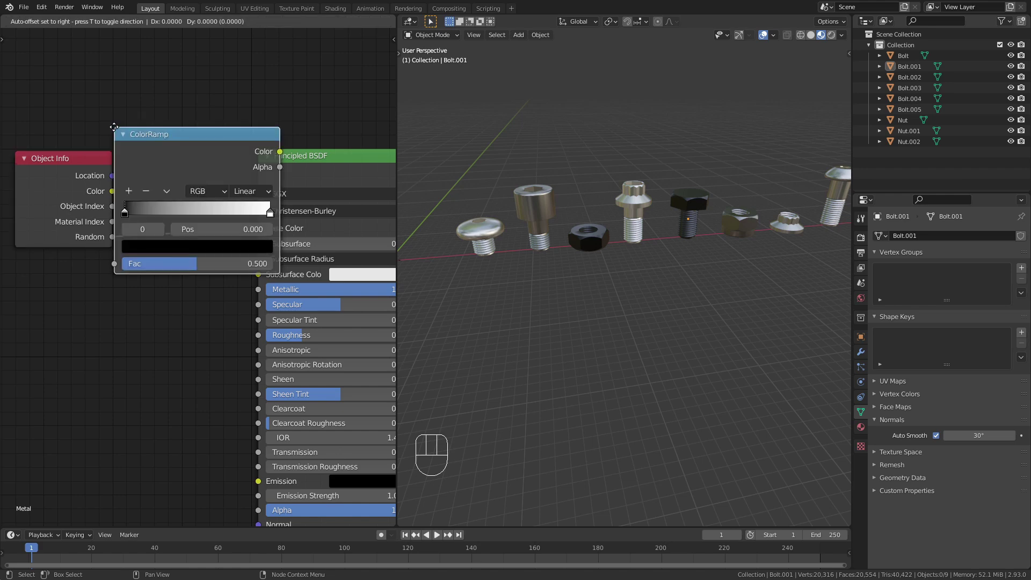
click(114, 132)
scroll(102, 153, down, 1)
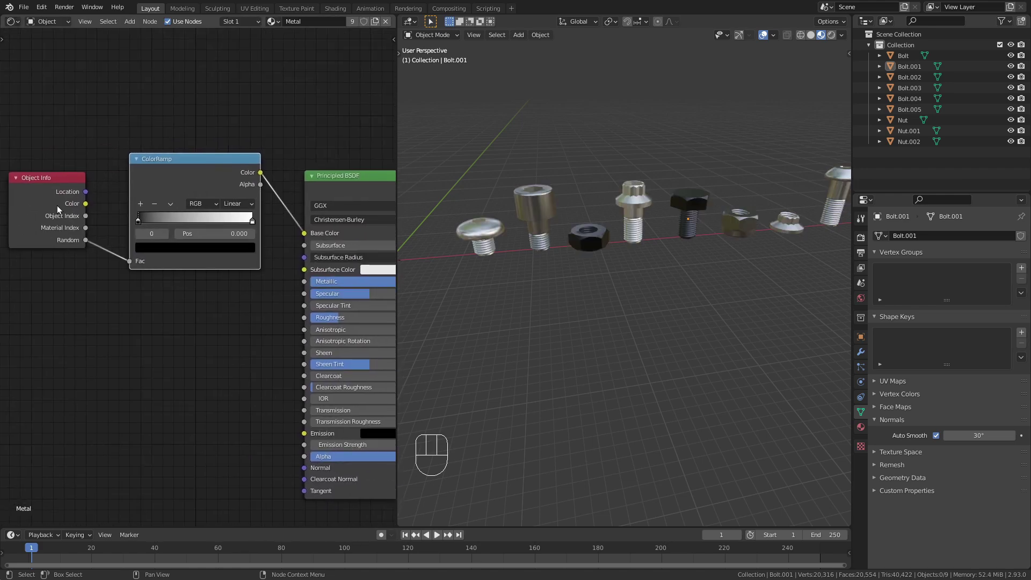
Brighten the ColorRamp's black stop to a medium grey and darken its white stop slightly to a light grey.
scroll(183, 221, up, 1)
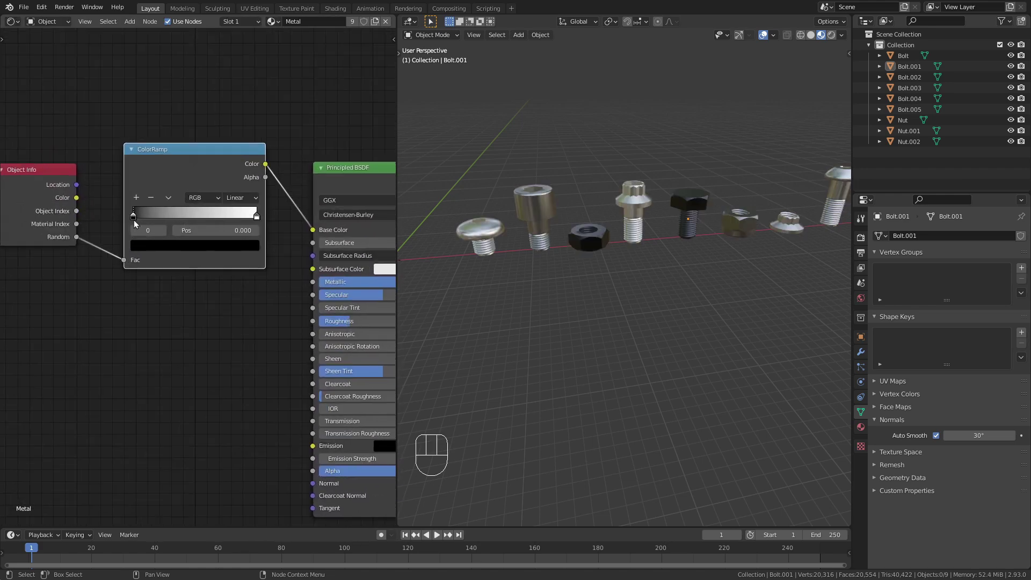
click(155, 246)
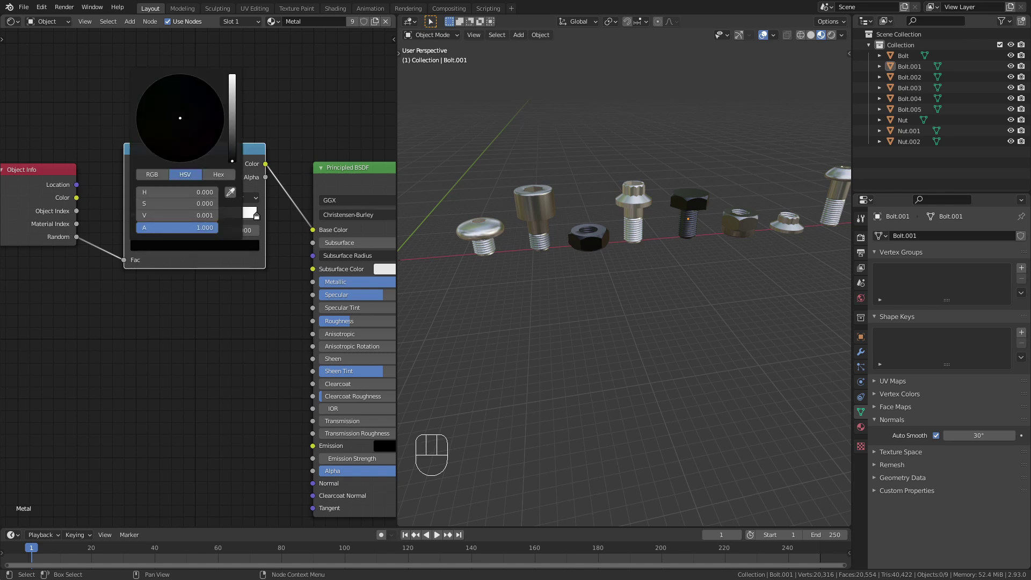
drag(232, 161, 232, 127)
drag(188, 215, 194, 215)
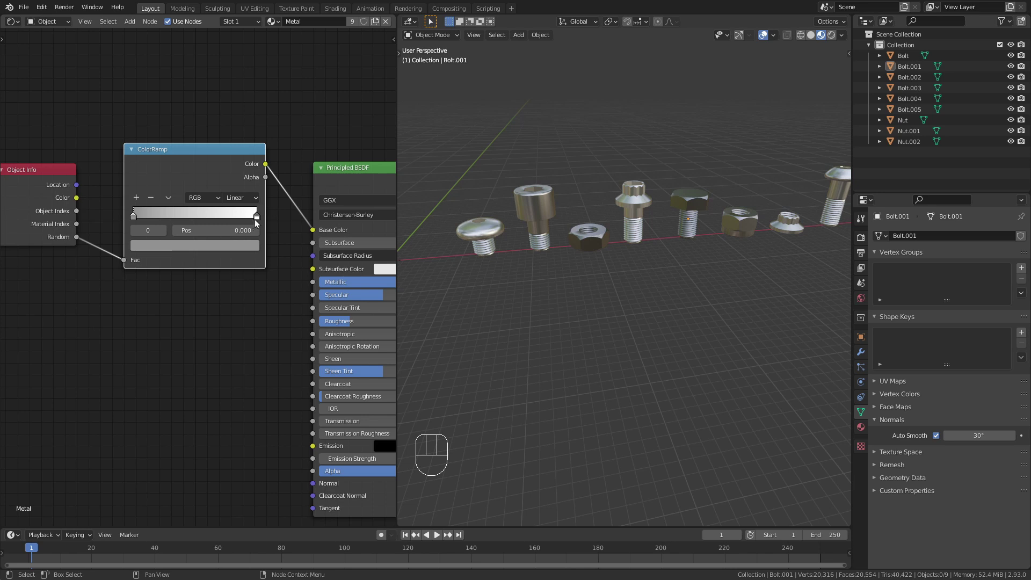
click(237, 247)
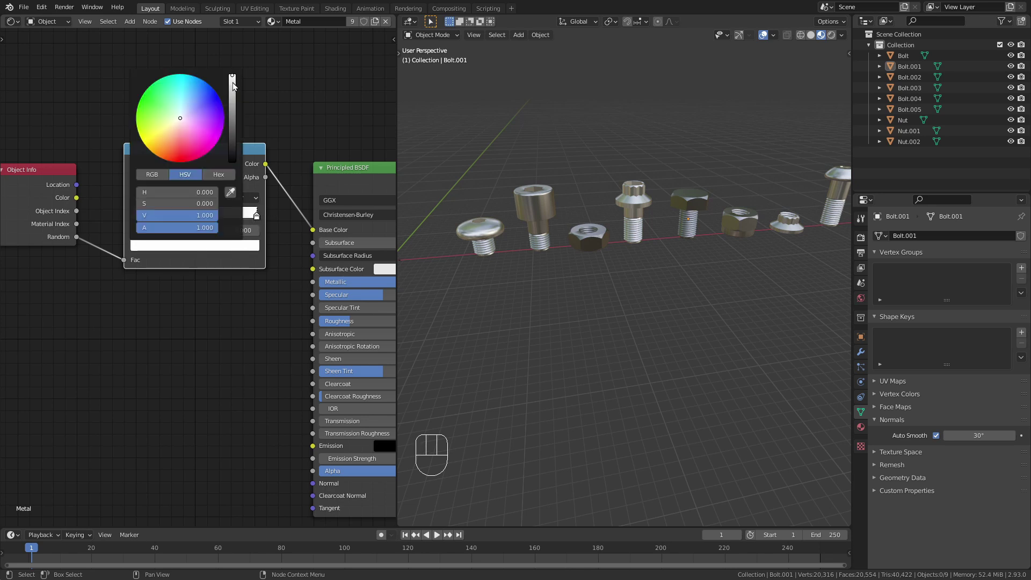
drag(234, 84, 232, 86)
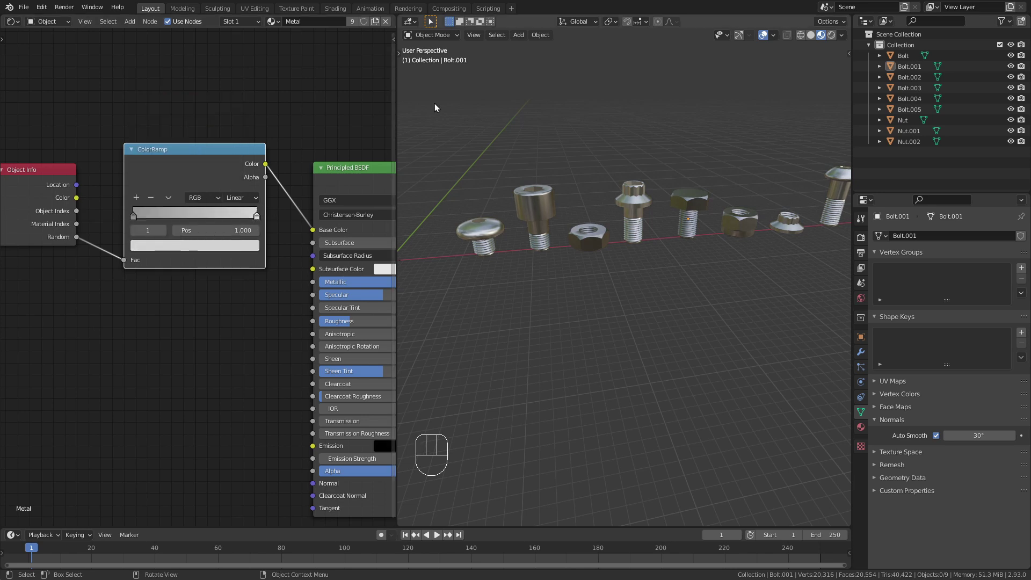
Shrink the Shader Editor to a narrow strip and create a new collection named Bolts in the scene.
drag(397, 105, 17, 141)
scroll(402, 260, down, 2)
shift+middle_drag(565, 197, 515, 247)
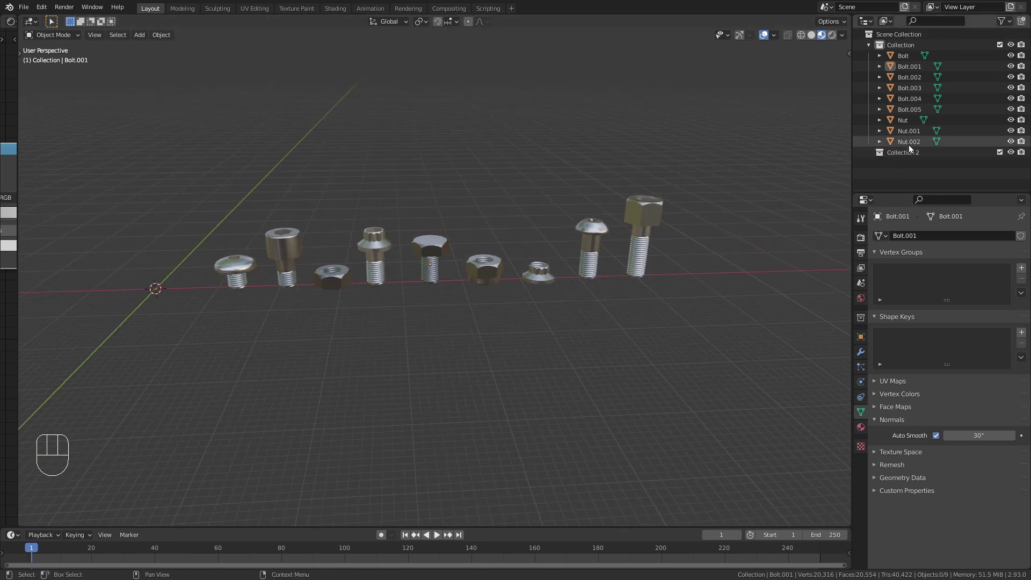
click(907, 154)
double_click(908, 153)
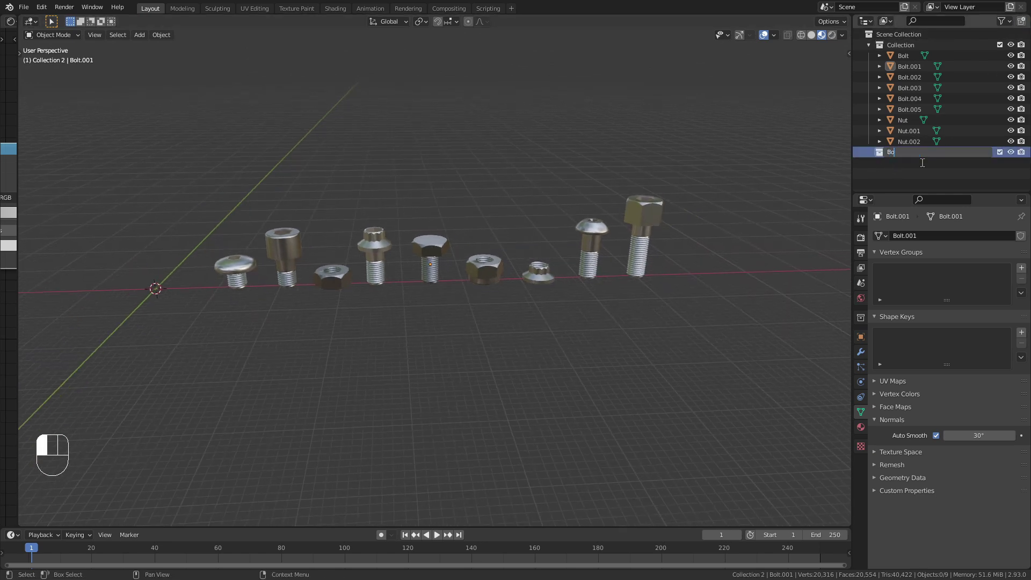
Move all bolts and nuts into the Bolts collection and exclude that collection from the view layer.
click(904, 55)
shift+click(907, 140)
drag(924, 95, 921, 154)
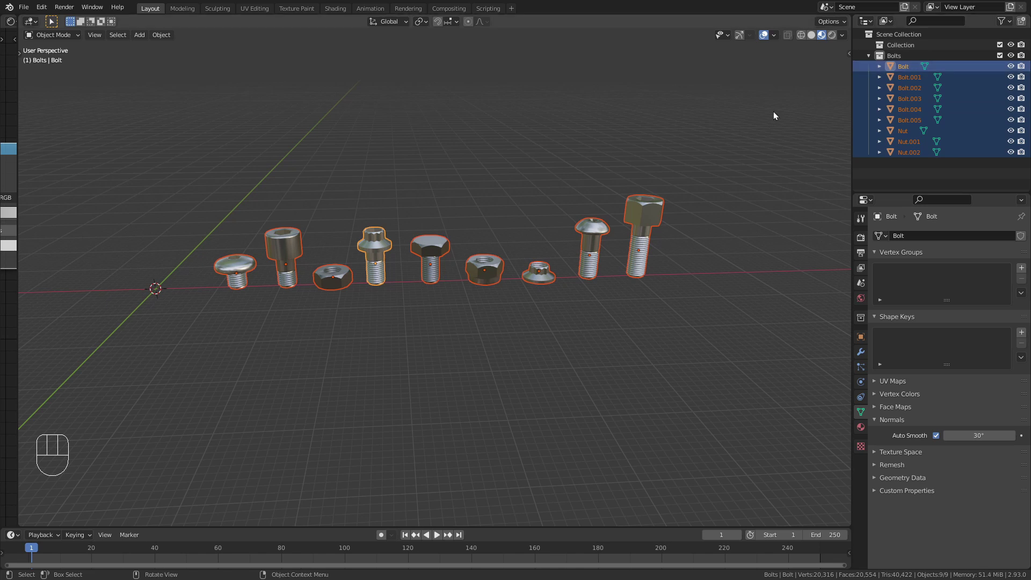
shift+middle_drag(375, 153, 513, 200)
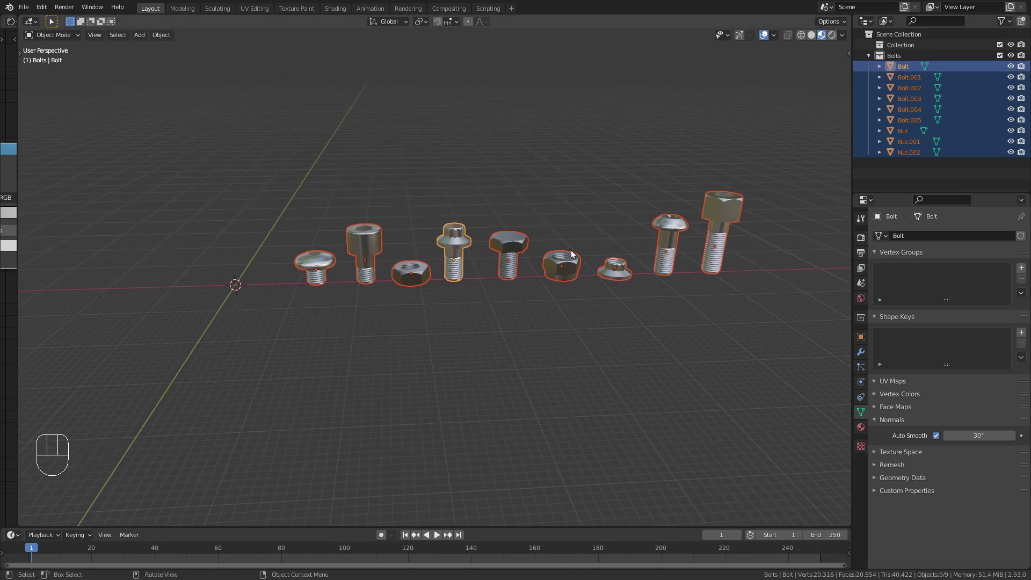
click(1000, 56)
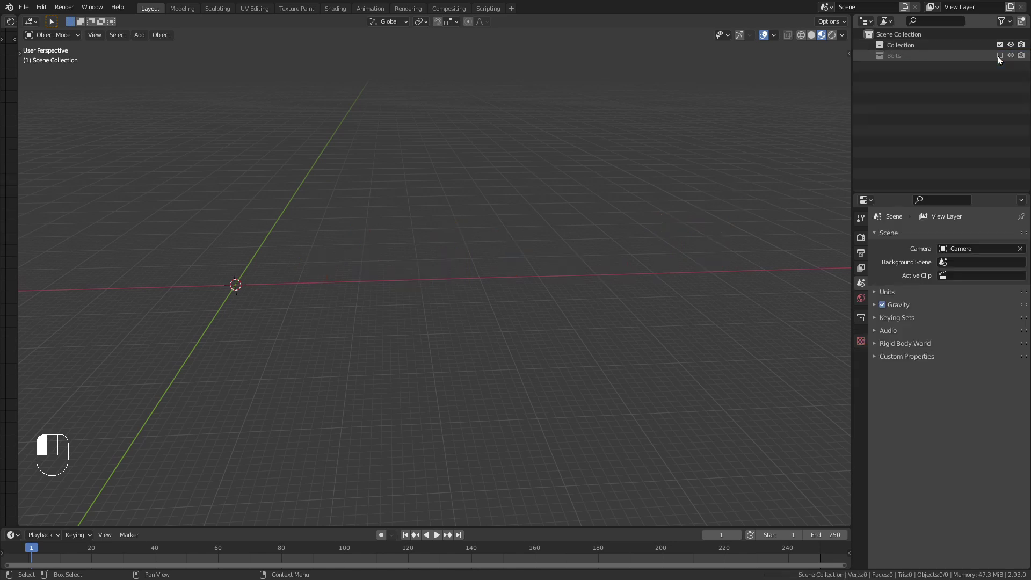
Save the scene under the new file name rec2 in the 98 Screwman Tutorial folder.
shift+middle_drag(152, 220, 379, 225)
click(24, 8)
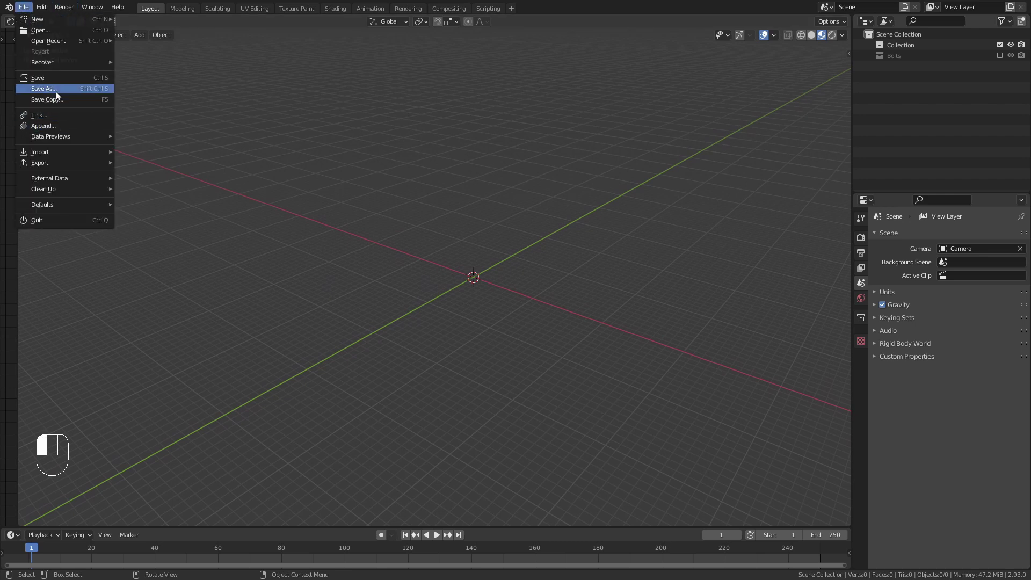
click(56, 89)
click(431, 429)
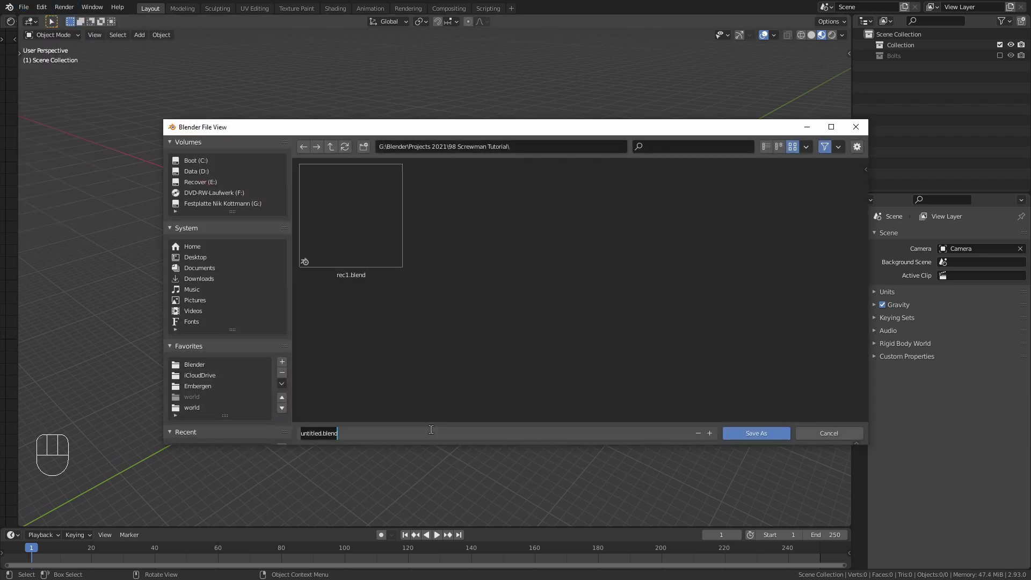
text(rec2)
click(740, 436)
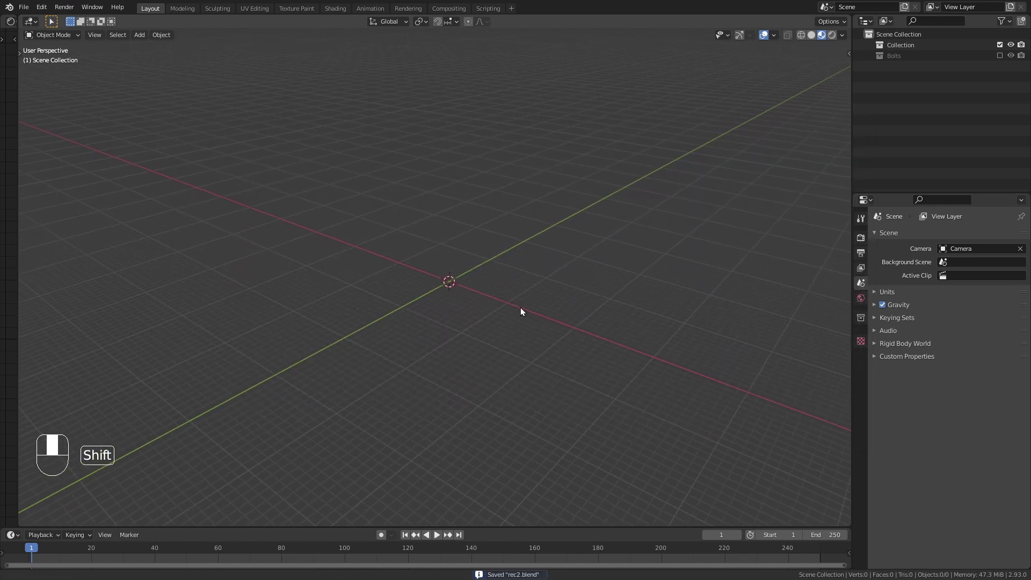
shift+middle_drag(521, 308, 525, 309)
ctrl+middle_drag(487, 335, 501, 293)
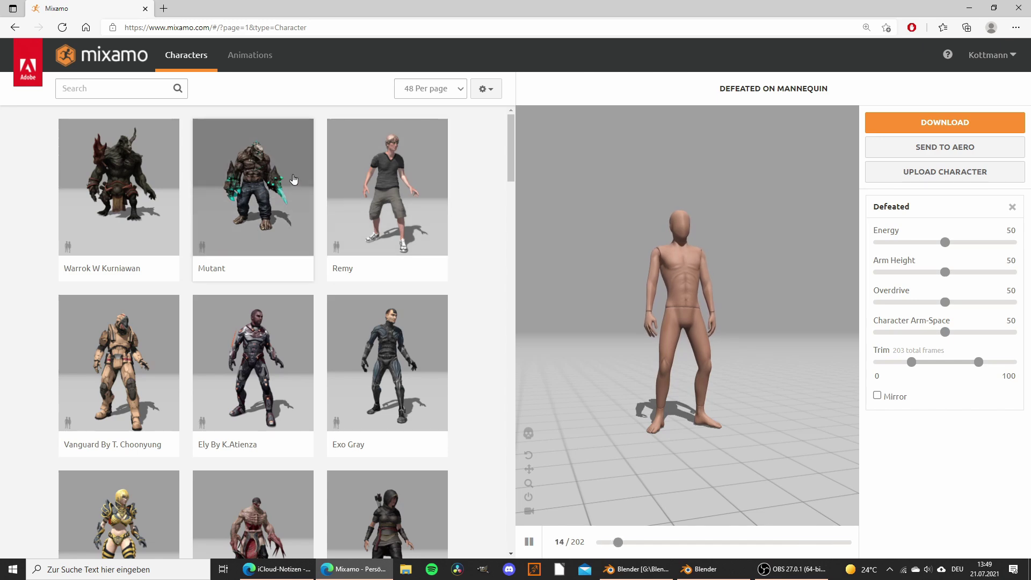
Switch to Mixamo in the browser and choose the Mannequin character.
scroll(293, 179, down, 10)
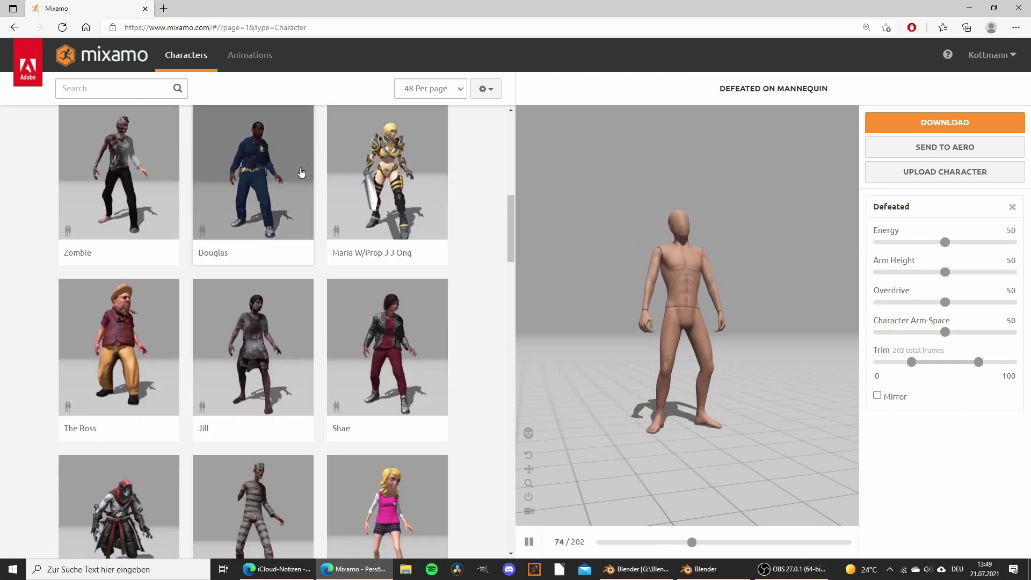
scroll(301, 172, down, 2)
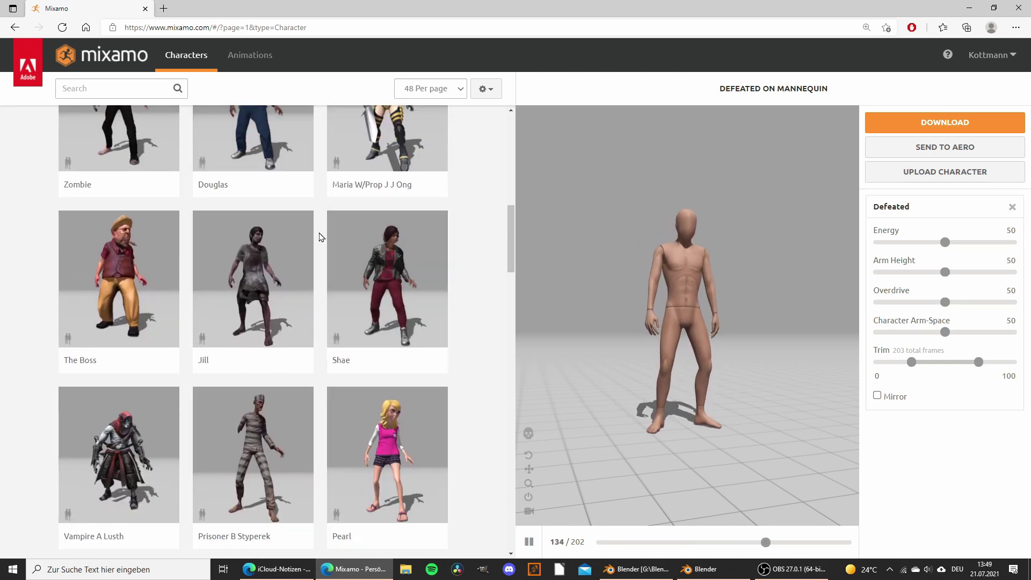
scroll(320, 237, down, 10)
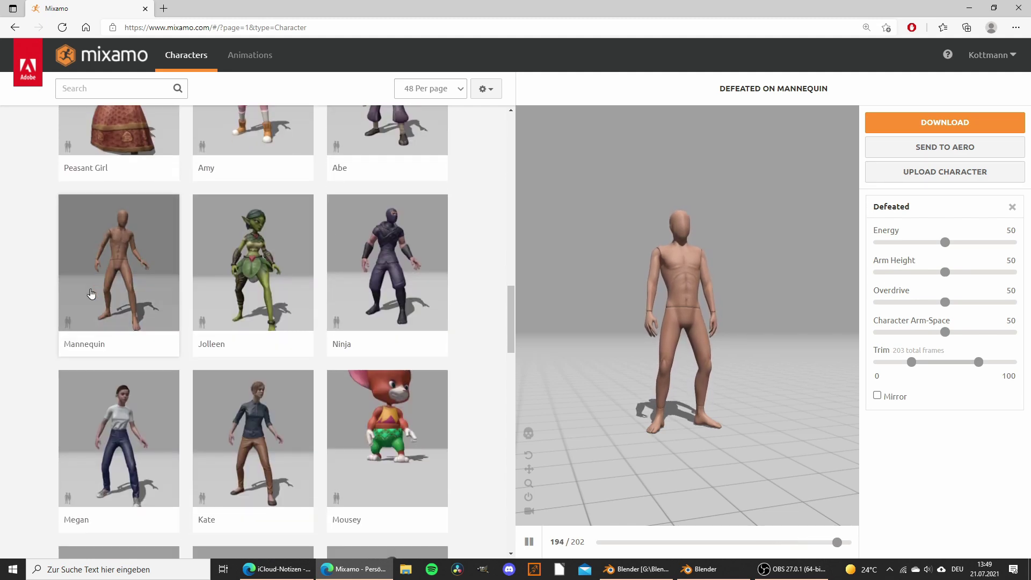
click(92, 292)
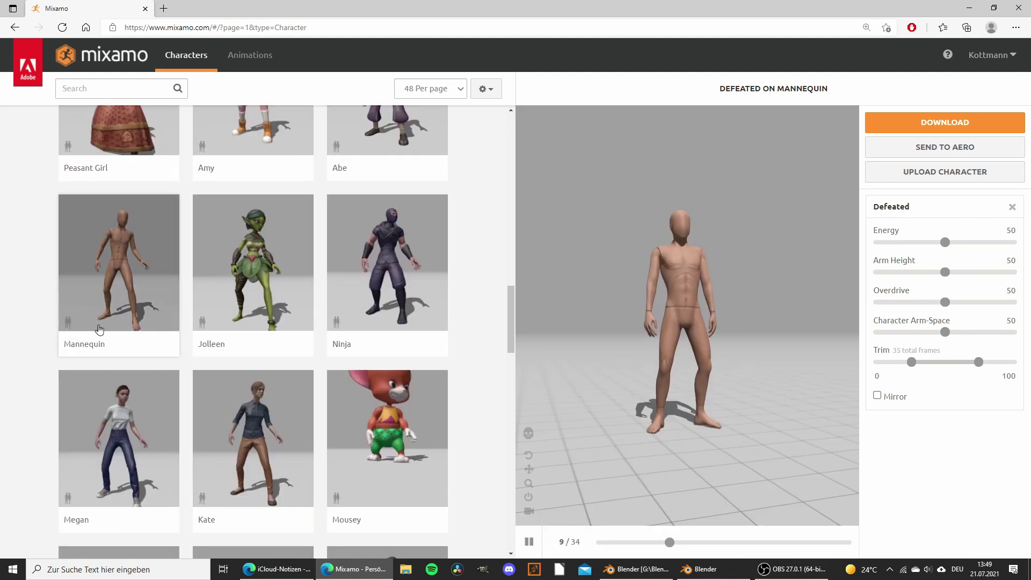
Search Mixamo's animation library for "dancing".
click(249, 63)
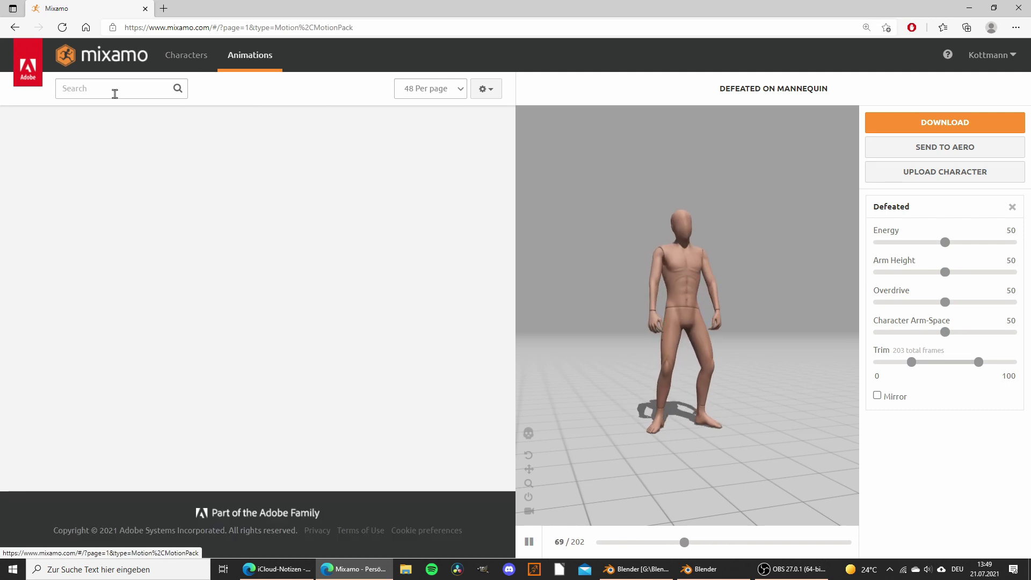
click(84, 89)
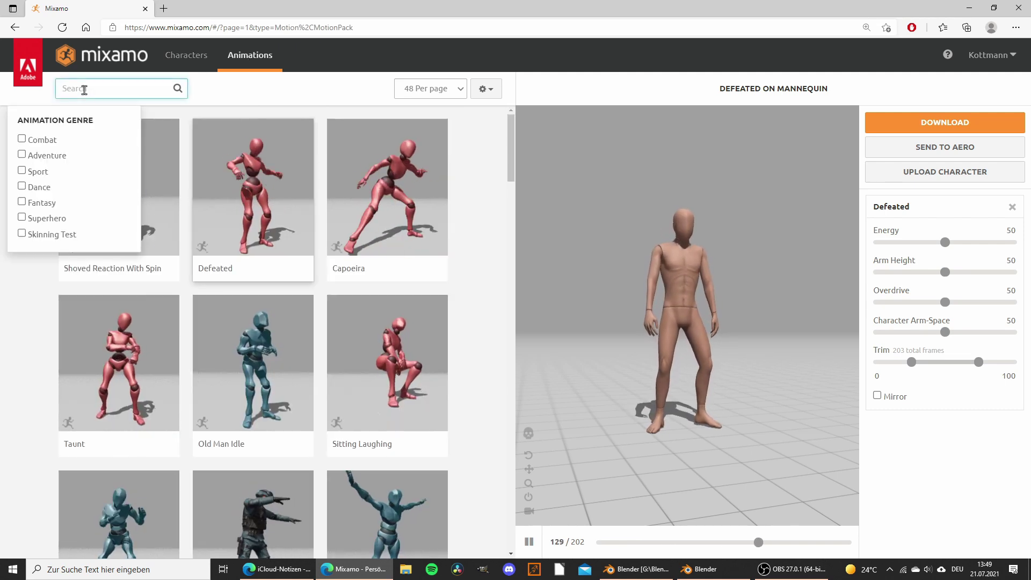
key(Return)
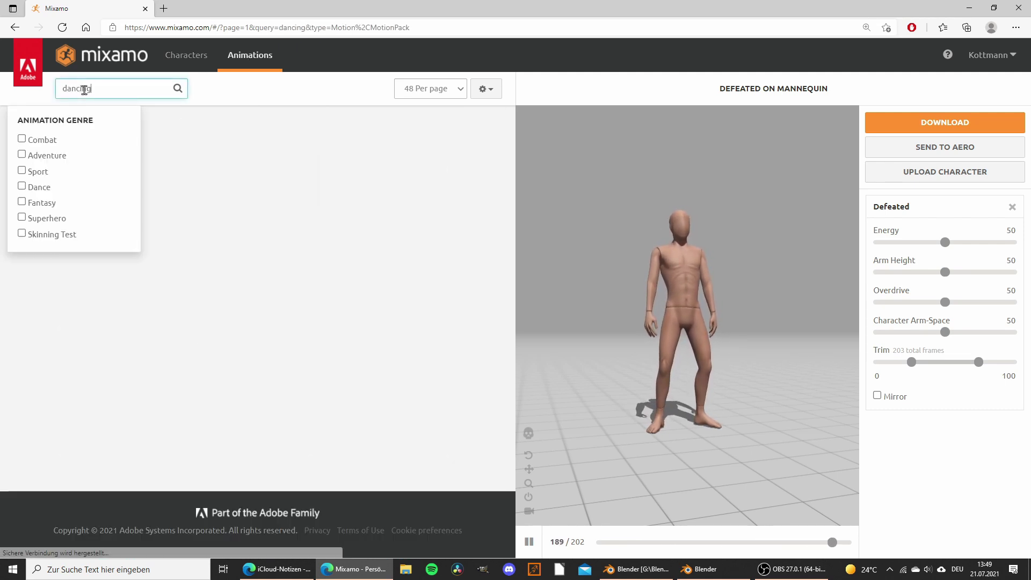
Try the Jazz Dancing and Dancing Running Man animations on the mannequin.
scroll(460, 141, down, 2)
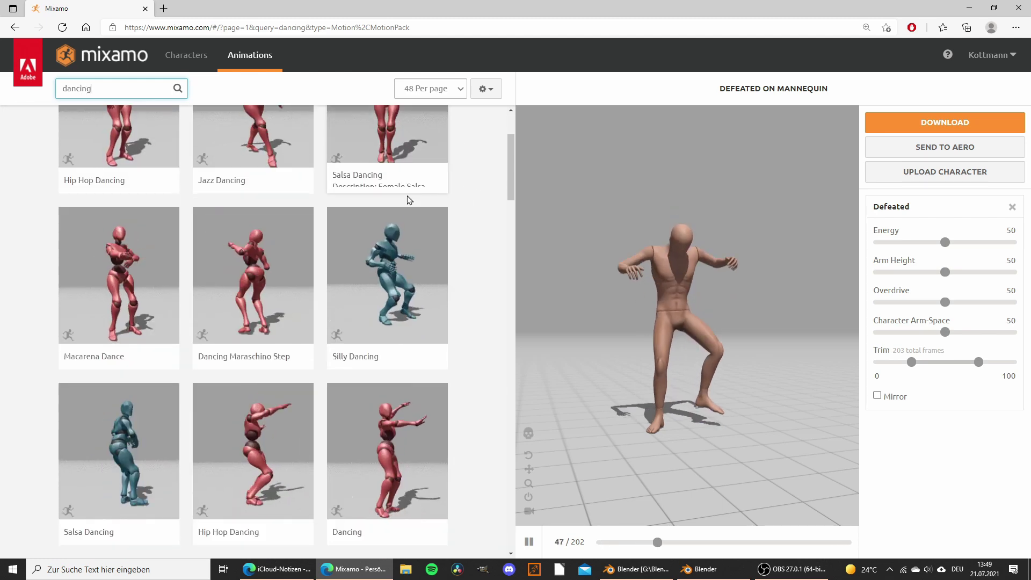
scroll(382, 166, up, 2)
click(241, 216)
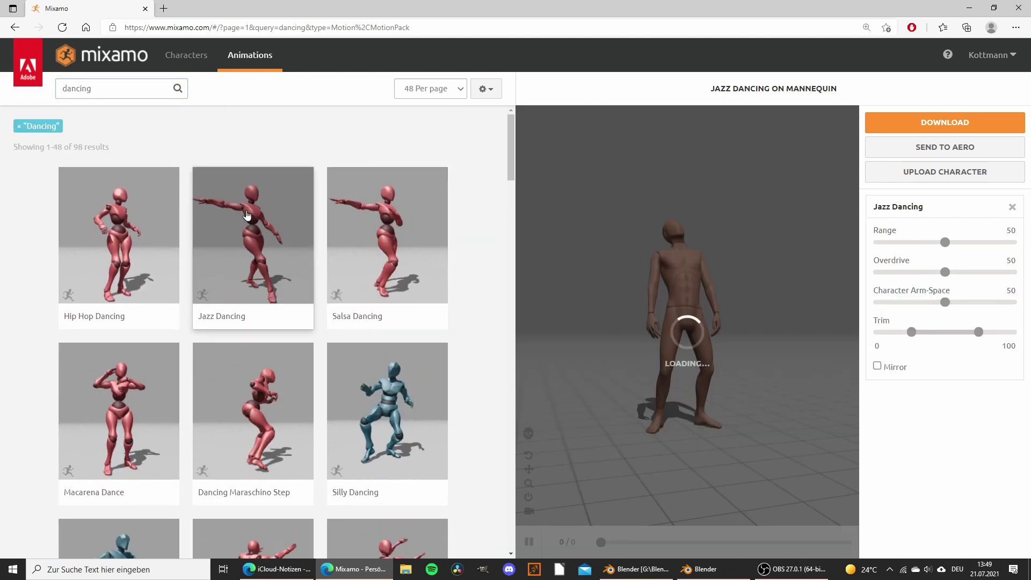
scroll(260, 196, down, 4)
scroll(259, 193, down, 11)
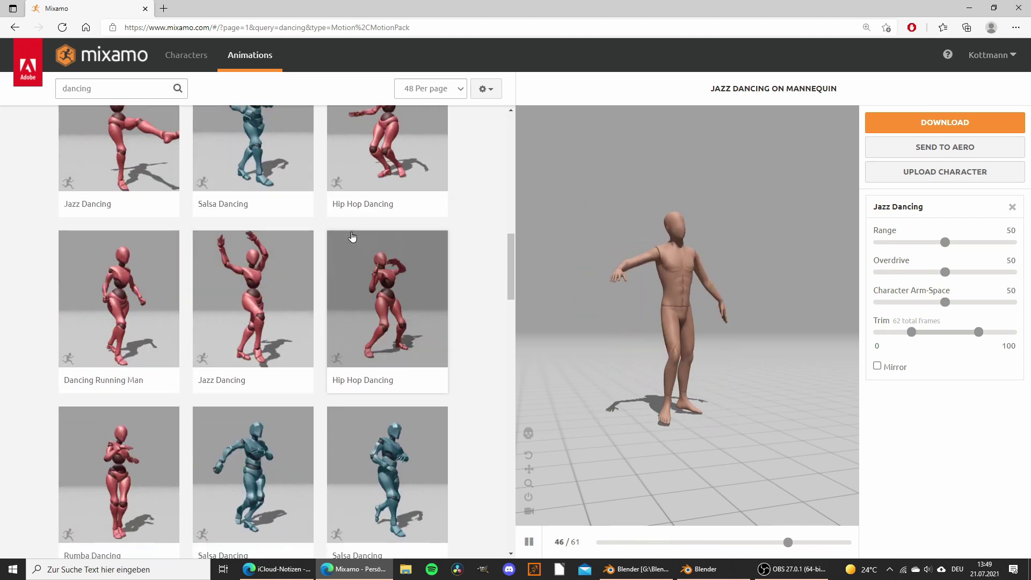
scroll(290, 220, down, 3)
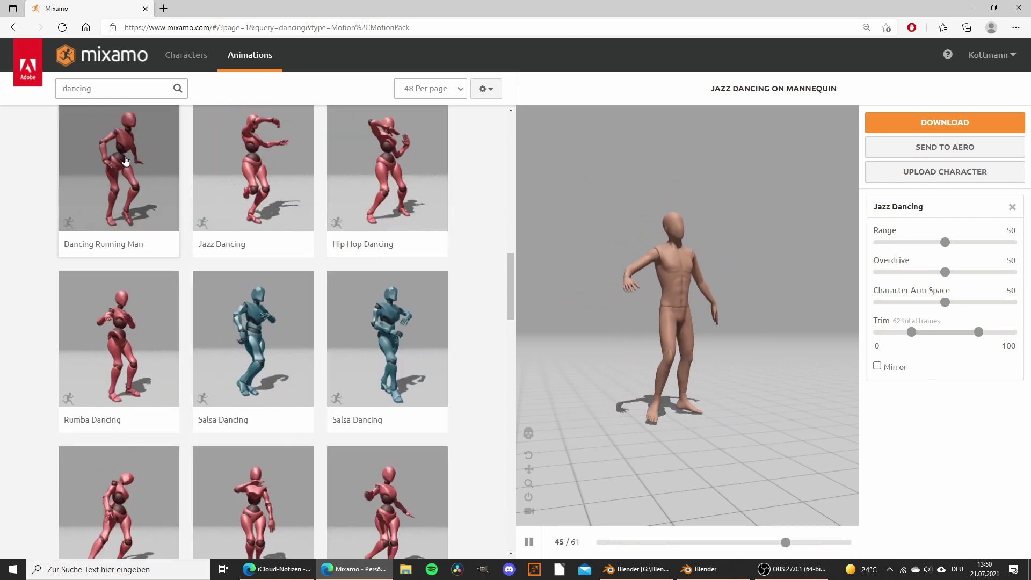
click(125, 160)
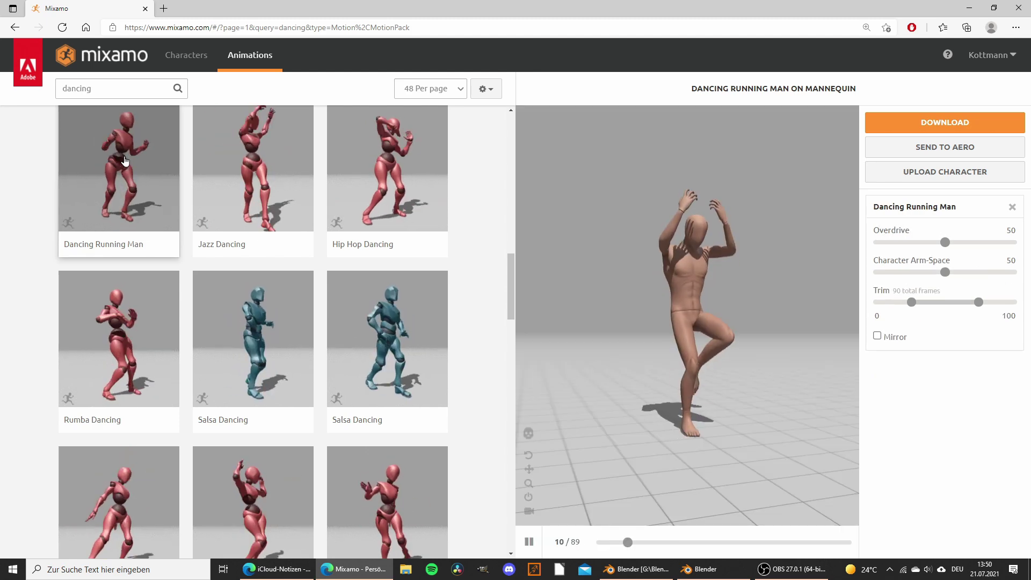
Apply the 143-frame Hip Hop Dancing animation to the mannequin.
scroll(302, 278, down, 10)
scroll(277, 239, down, 2)
click(263, 314)
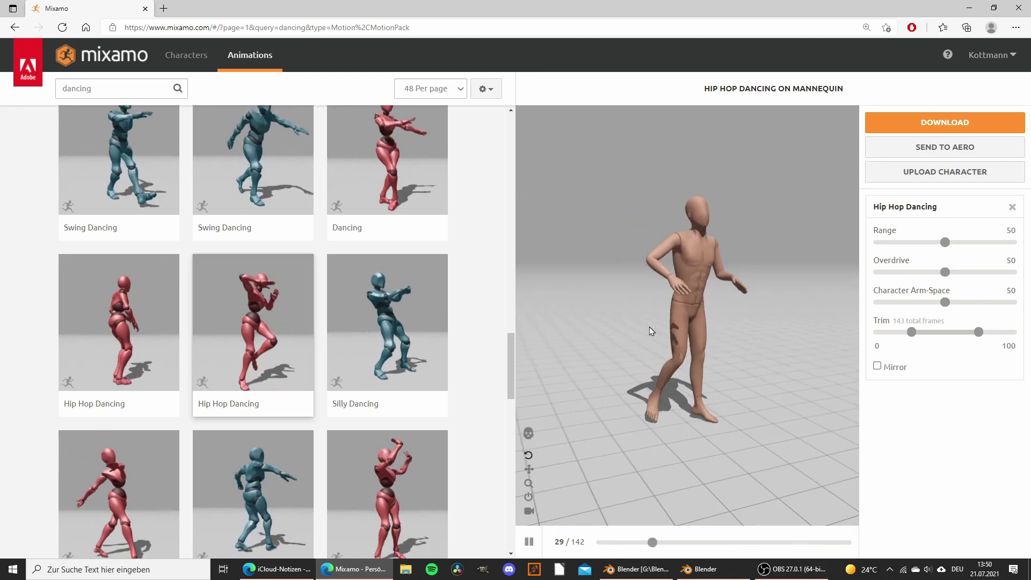
scroll(145, 346, down, 7)
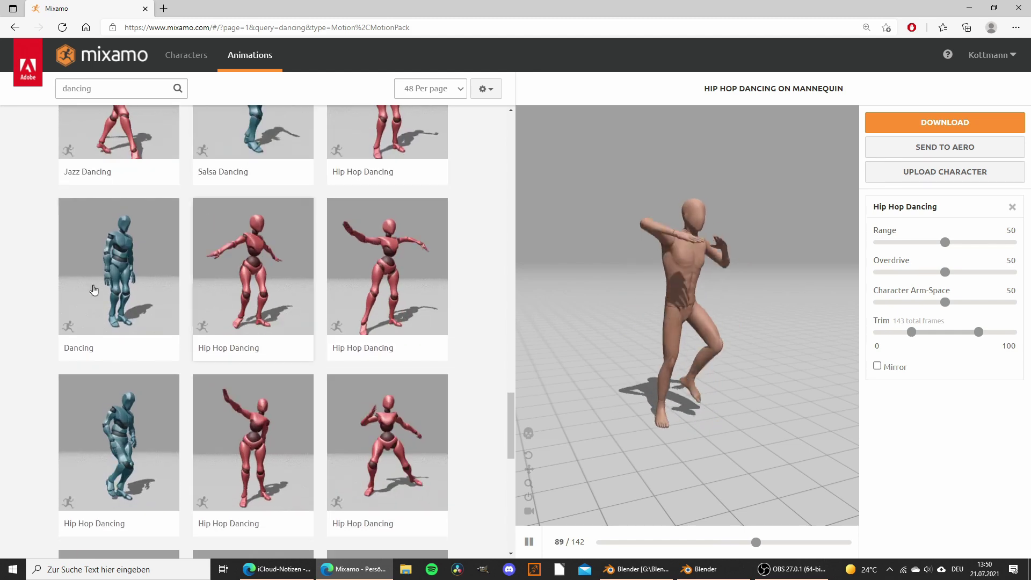
scroll(311, 270, up, 6)
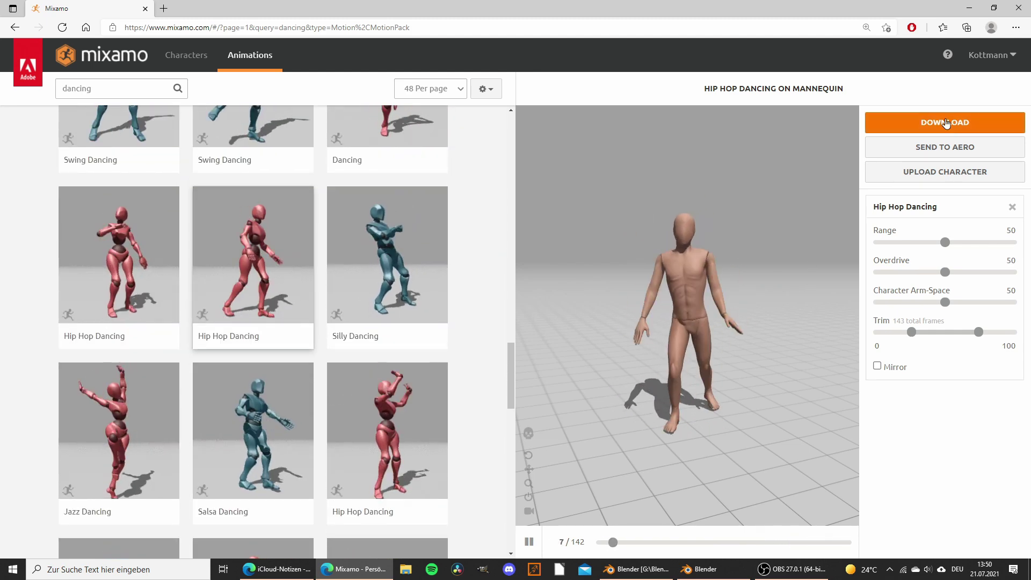
Download the animation as FBX Binary with skin at 30 fps, replacing Hip Hop Dancing.fbx in the 98 Screwman Tutorial folder.
click(946, 124)
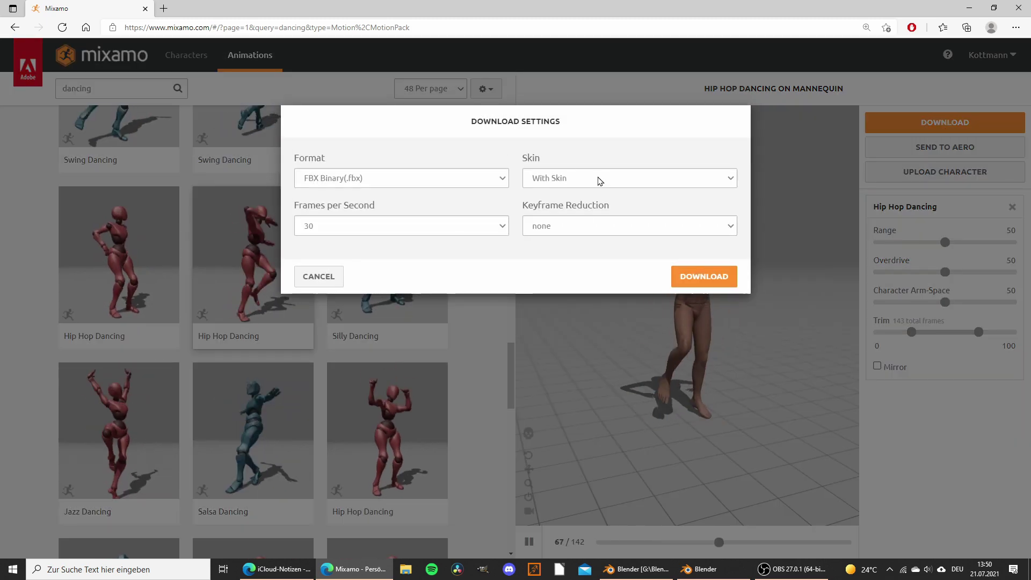
click(706, 276)
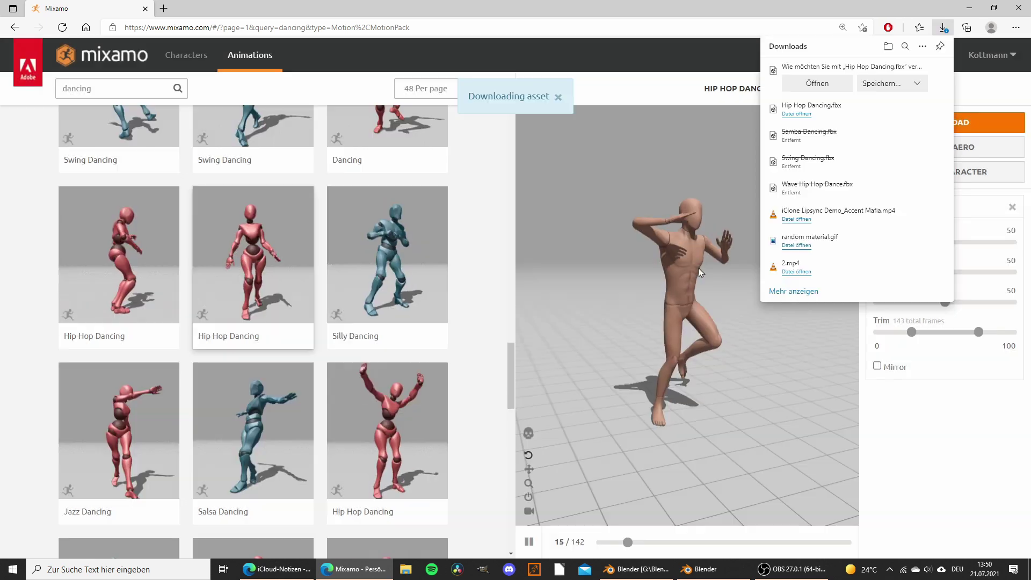
click(879, 91)
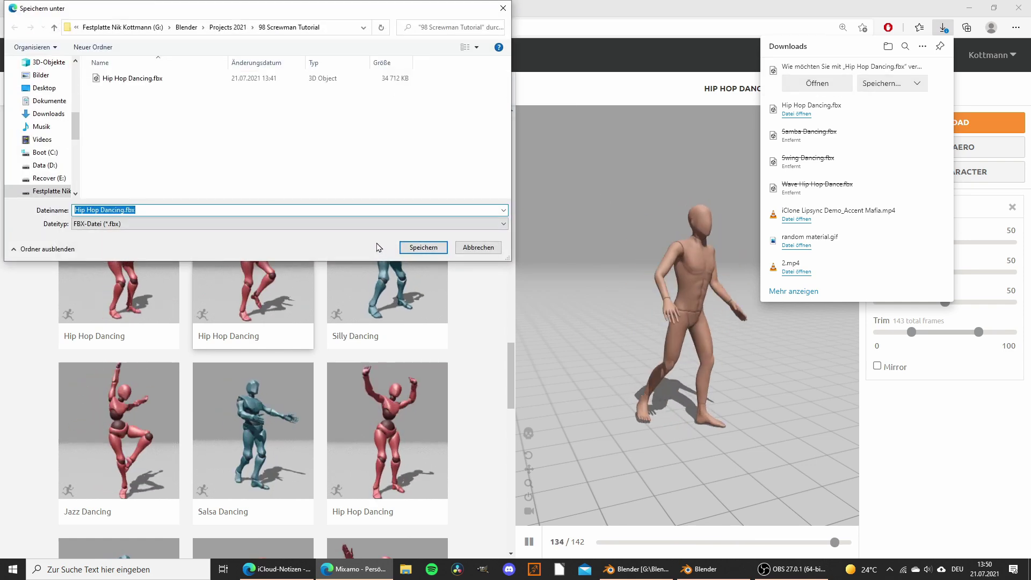
click(424, 248)
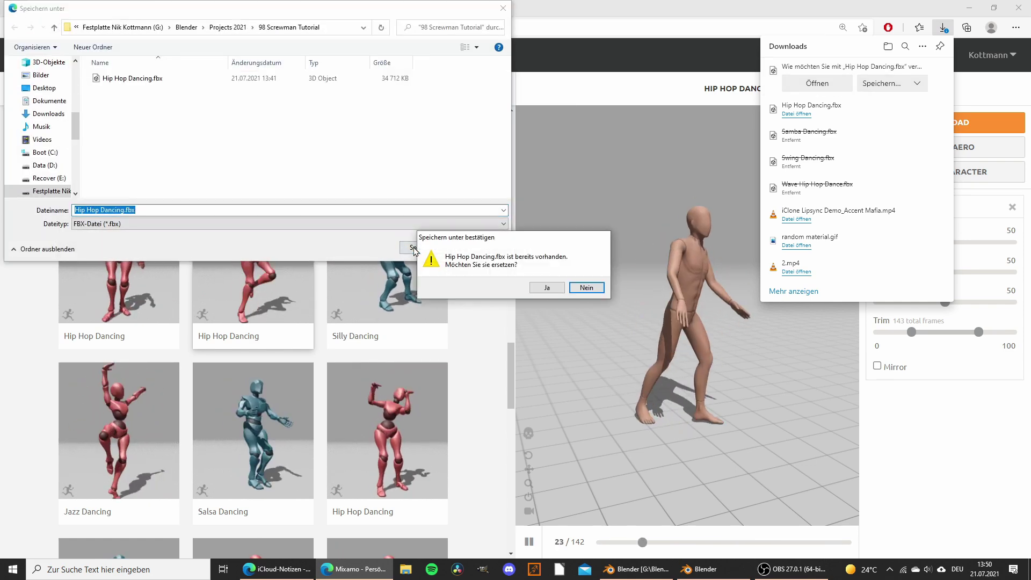
click(547, 288)
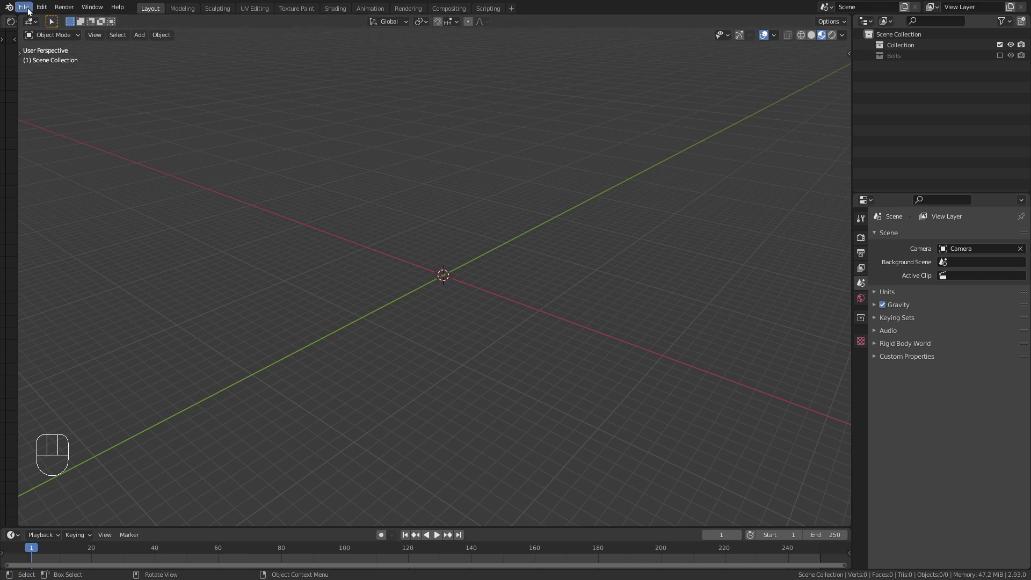
Switch to Blender and import Hip Hop Dancing.fbx with the default FBX settings.
click(23, 7)
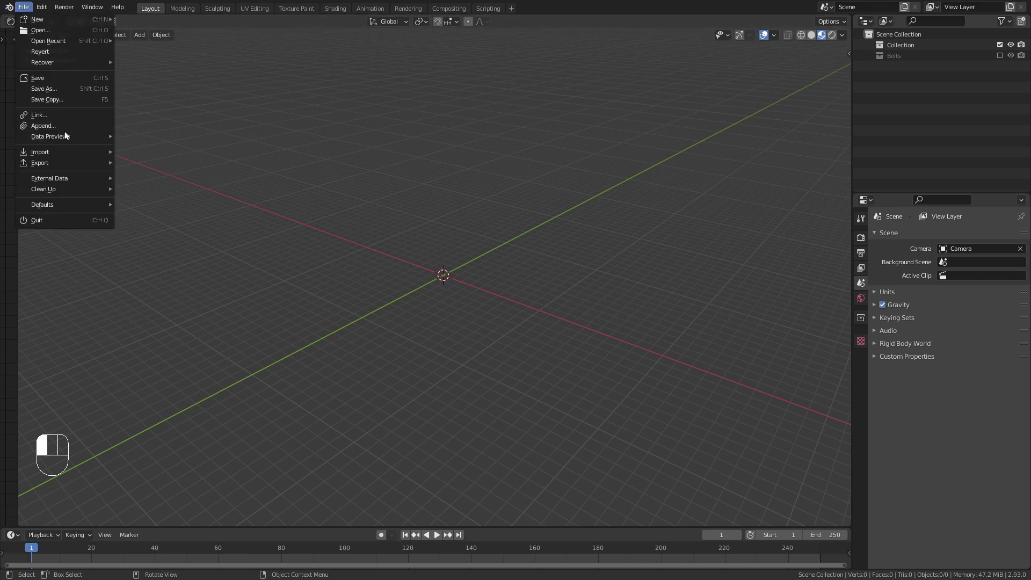
mouse_move(54, 155)
click(159, 185)
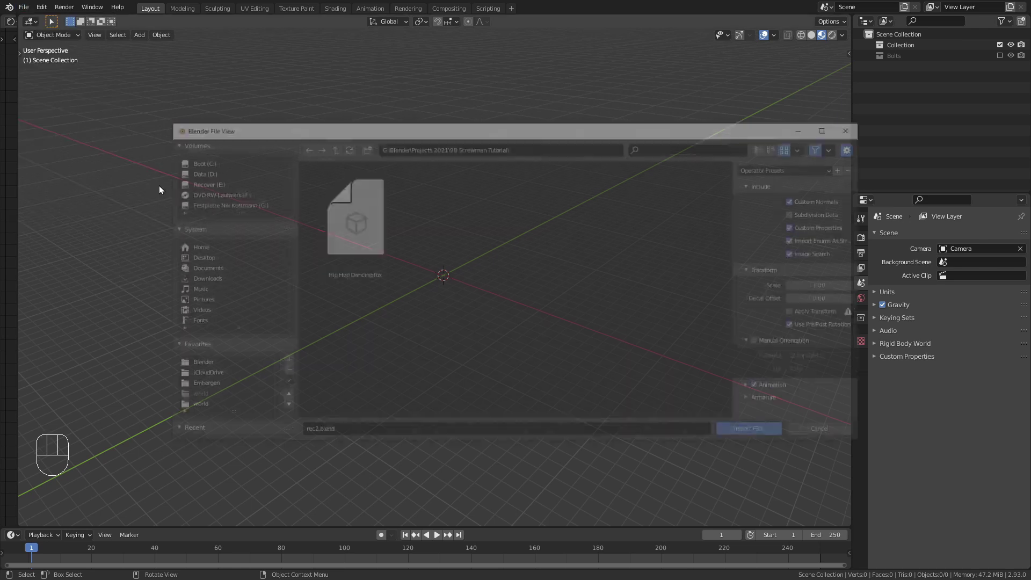
click(352, 198)
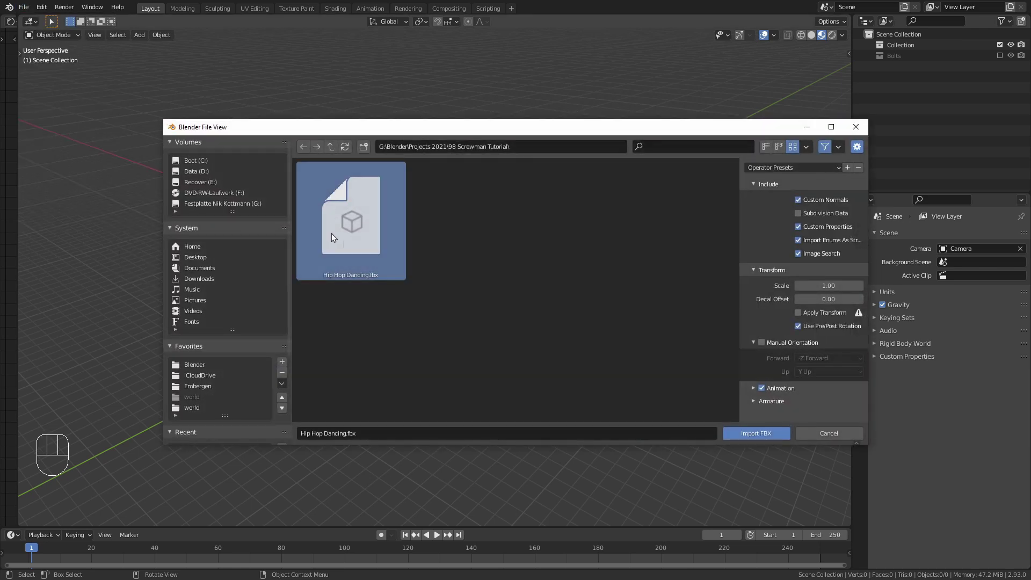
click(766, 434)
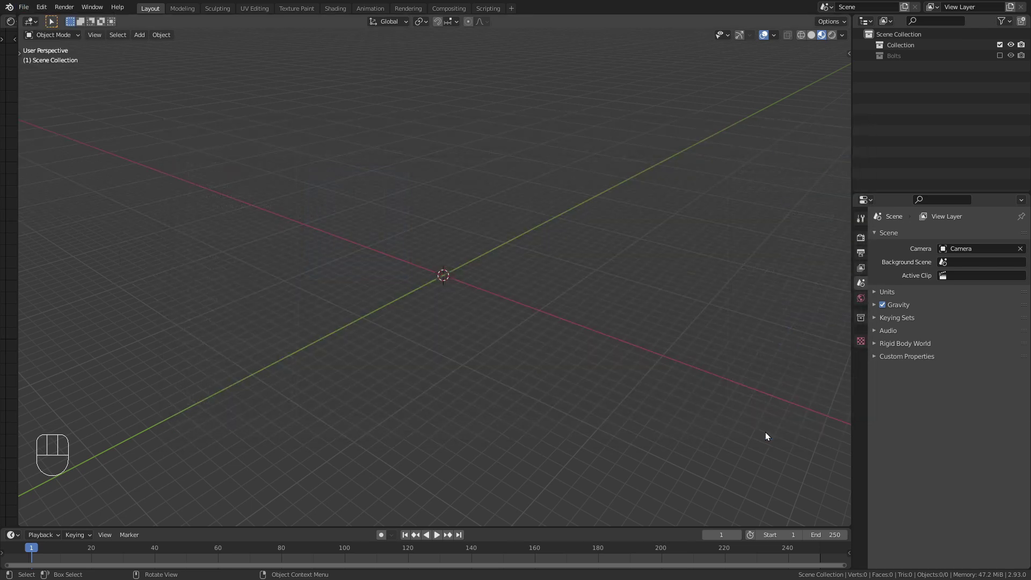
Play the imported dance animation and enlarge the timeline area to show all keyframe rows.
scroll(449, 259, up, 13)
shift+middle_drag(527, 173, 476, 504)
click(437, 535)
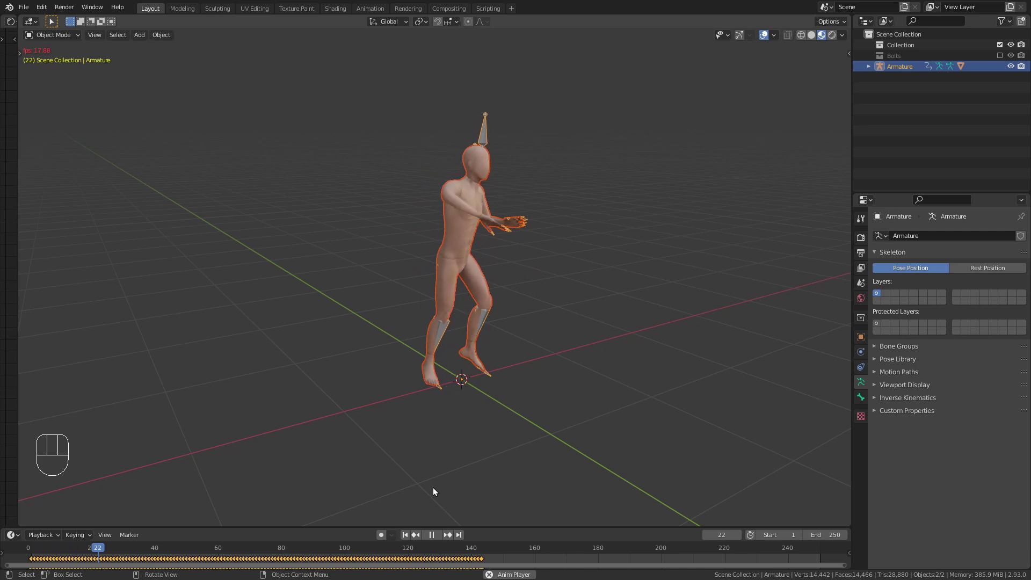
drag(481, 526, 484, 490)
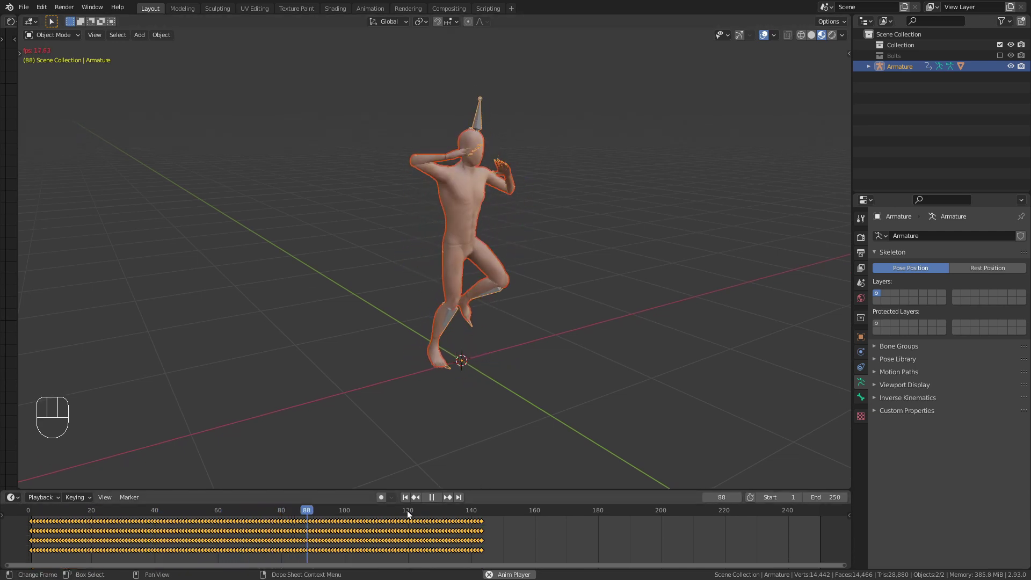
key(space)
Set the scene's end frame to 142 and play back the end of the dance to check the loop.
drag(317, 513, 479, 525)
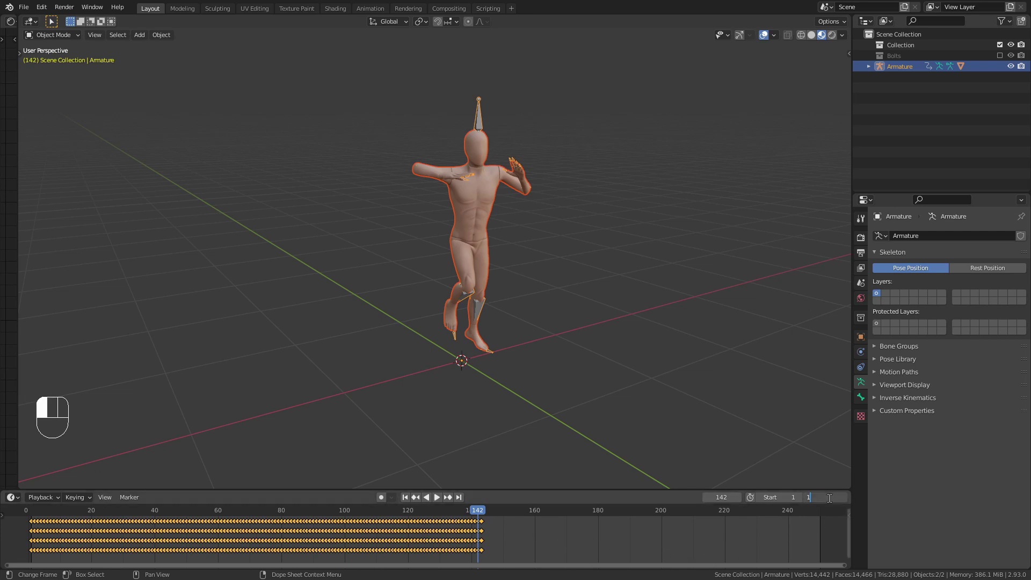
key(Return)
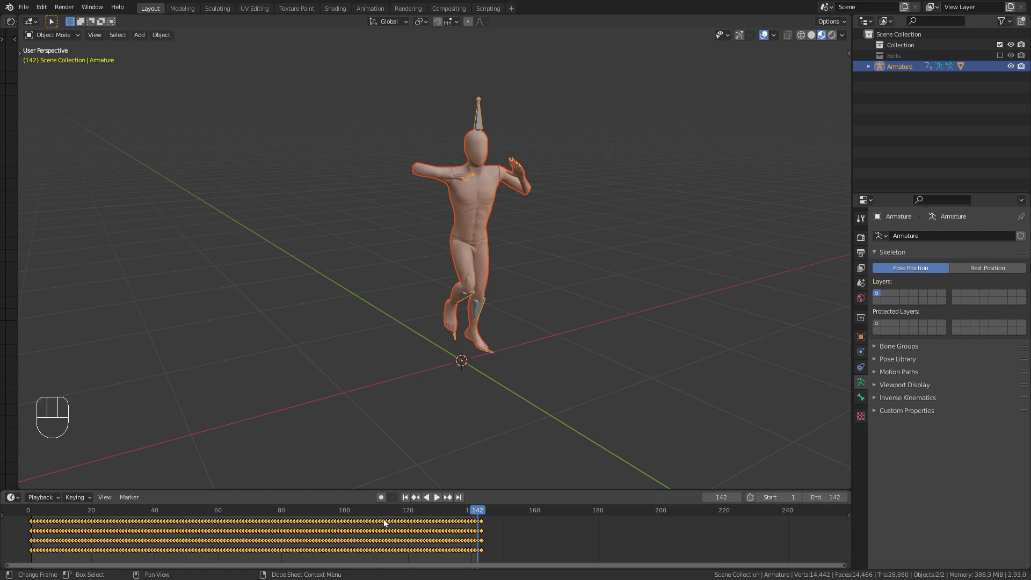
click(383, 510)
key(space)
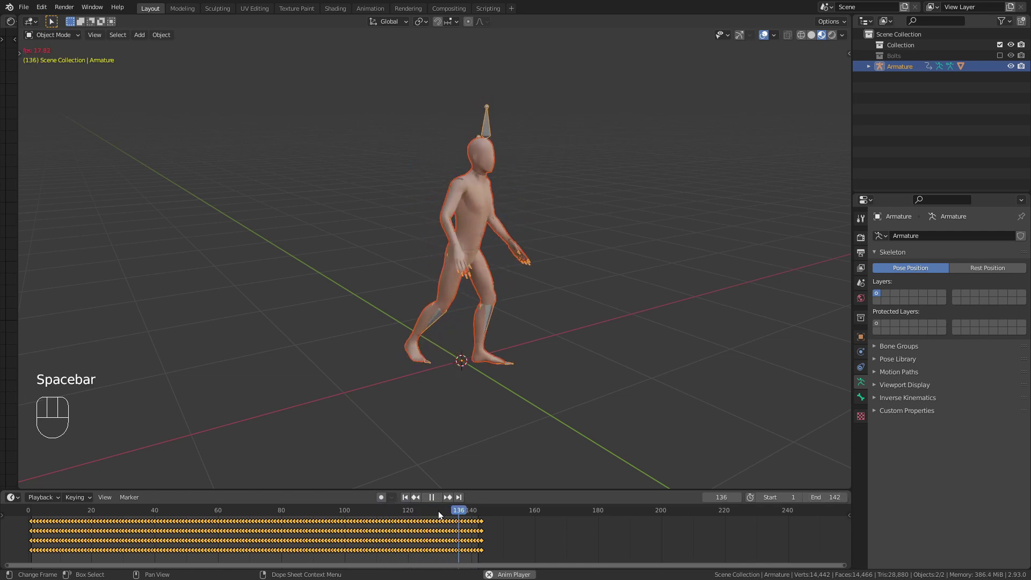
key(space)
Move the playhead to frame 44 and hide the armature in the viewport, leaving the mannequin mesh shown.
scroll(338, 529, up, 5)
middle_drag(307, 524, 547, 541)
scroll(547, 542, up, 2)
middle_drag(477, 530, 487, 534)
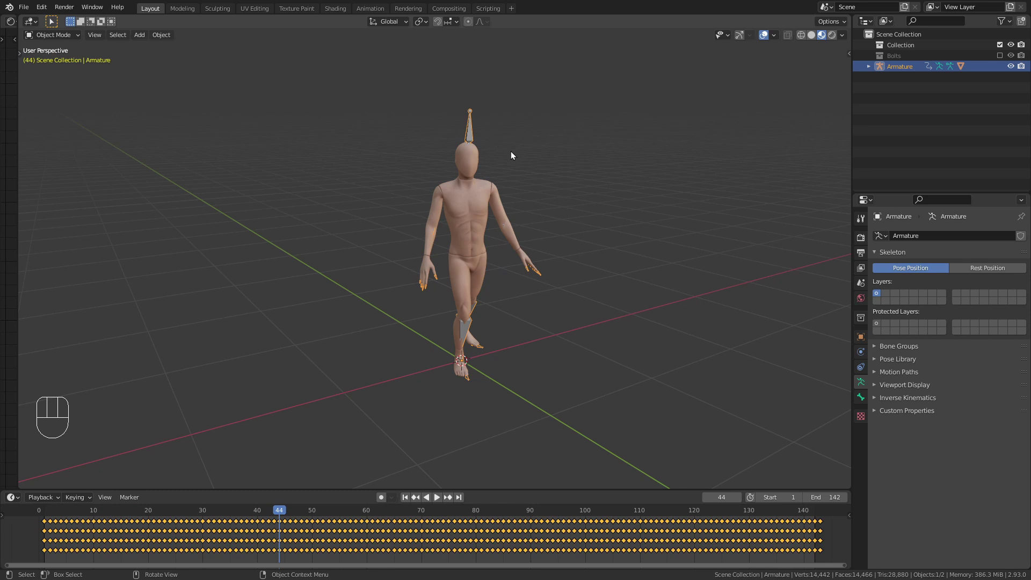
key(h)
middle_drag(484, 246, 419, 193)
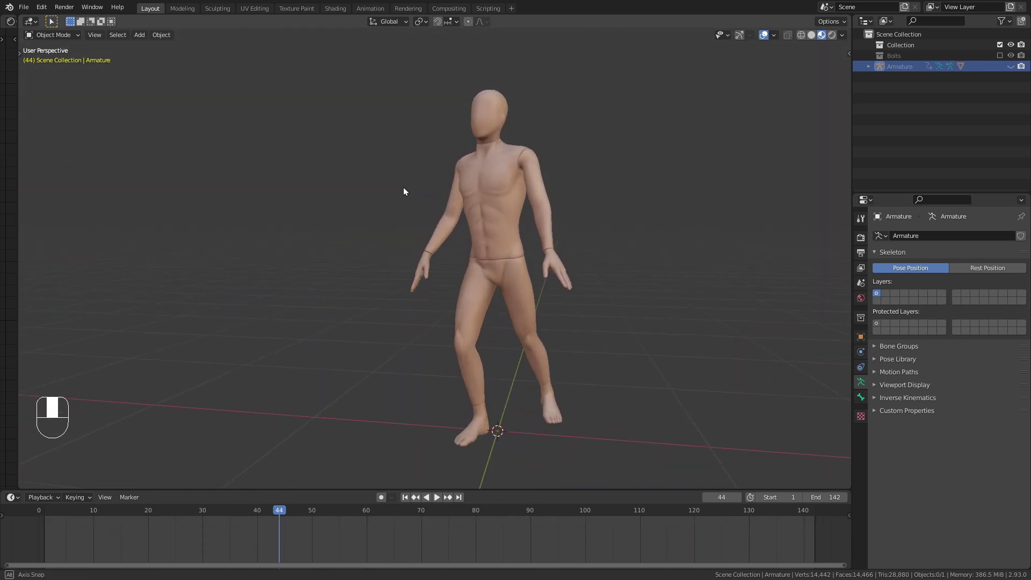
Replace the mannequin mesh's Ch36_Body material with a new material named Character.
click(498, 226)
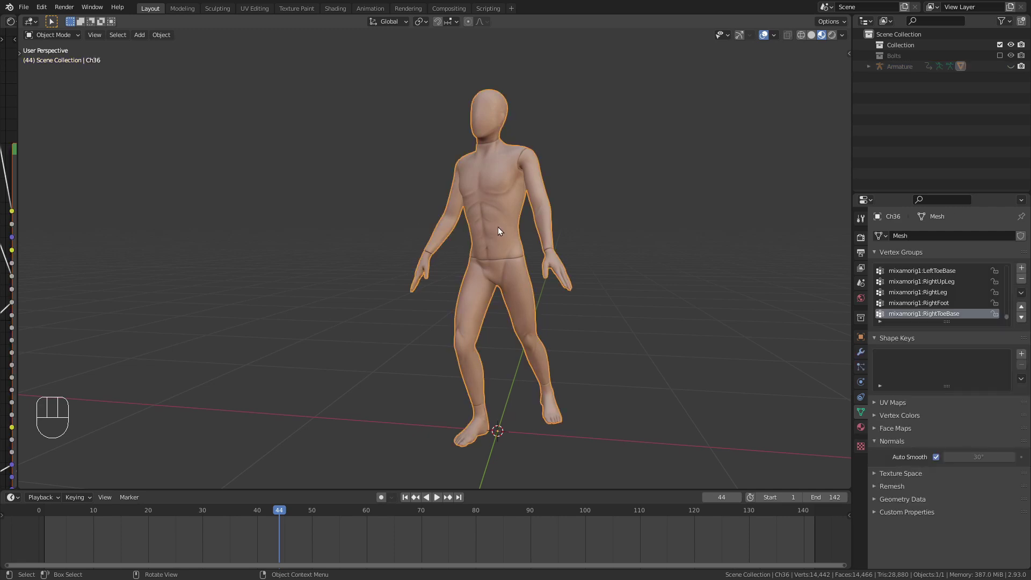
drag(19, 211, 396, 193)
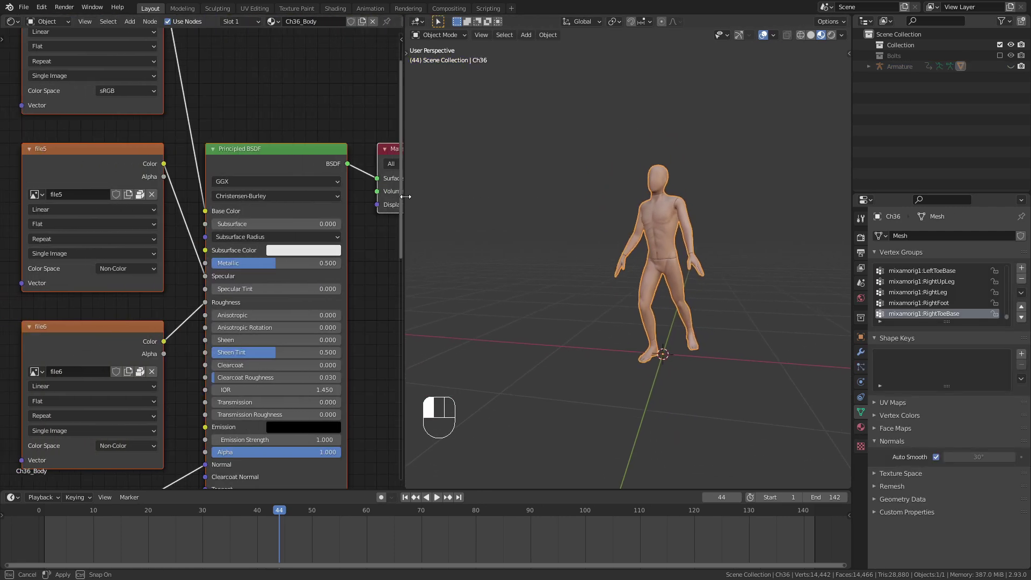
click(373, 22)
click(267, 22)
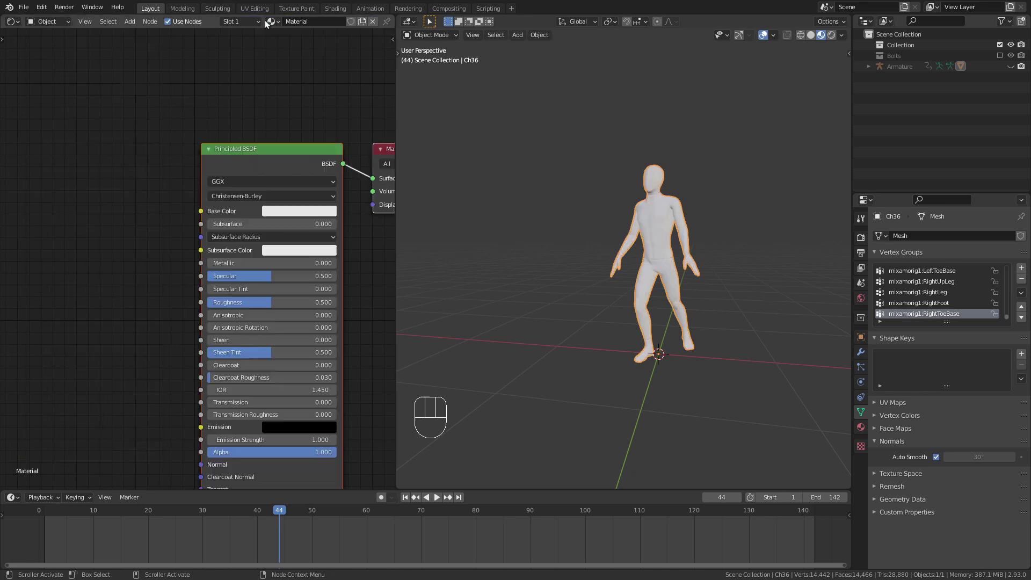
scroll(307, 170, down, 2)
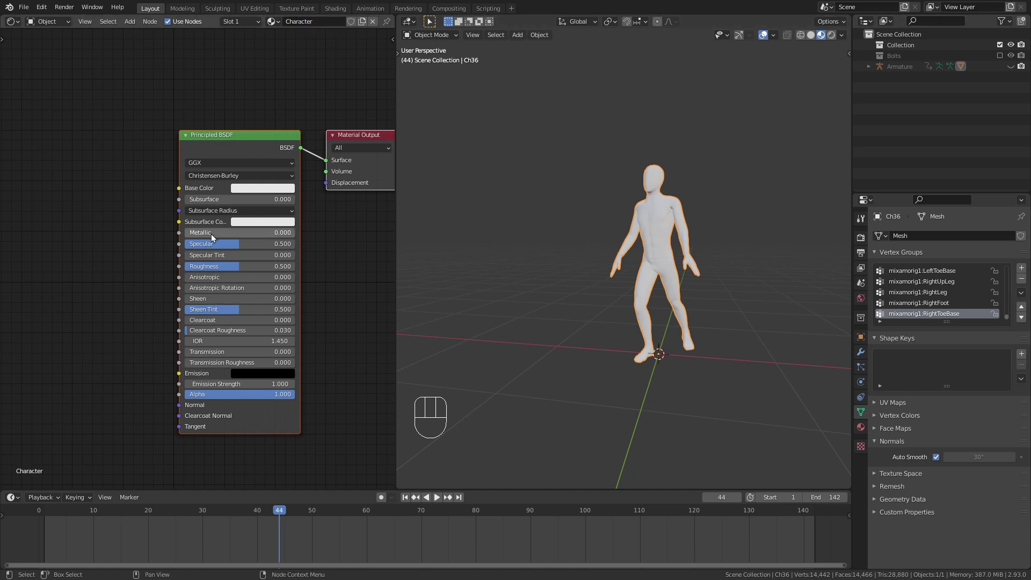
Make the Character material metallic with Metallic 1.000, Roughness 0.295 and a slightly darker off-white base color.
scroll(211, 233, up, 1)
drag(207, 231, 301, 231)
drag(220, 267, 195, 266)
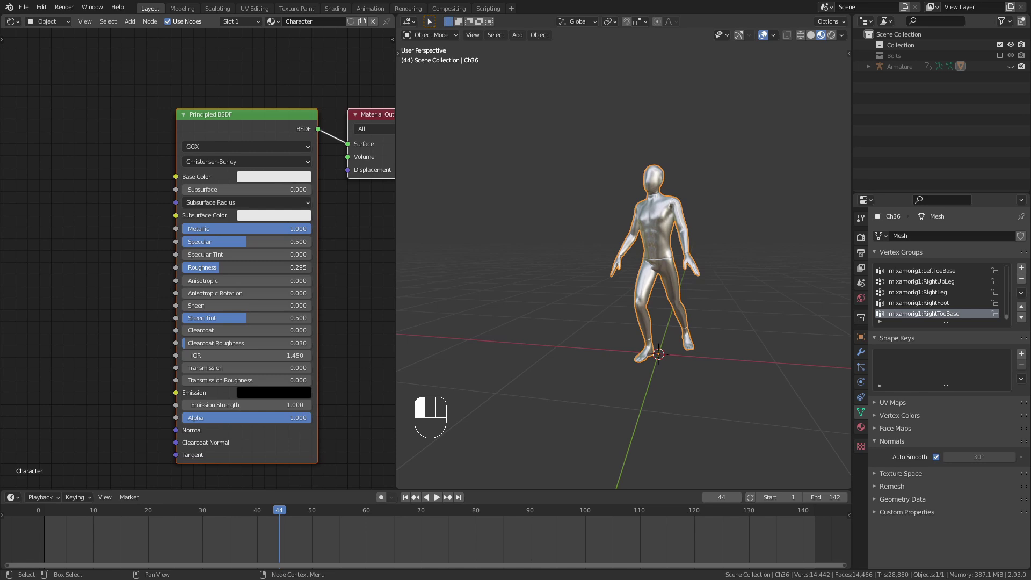
click(253, 178)
mouse_move(339, 201)
mouse_down()
mouse_move(339, 213)
mouse_move(339, 203)
mouse_up()
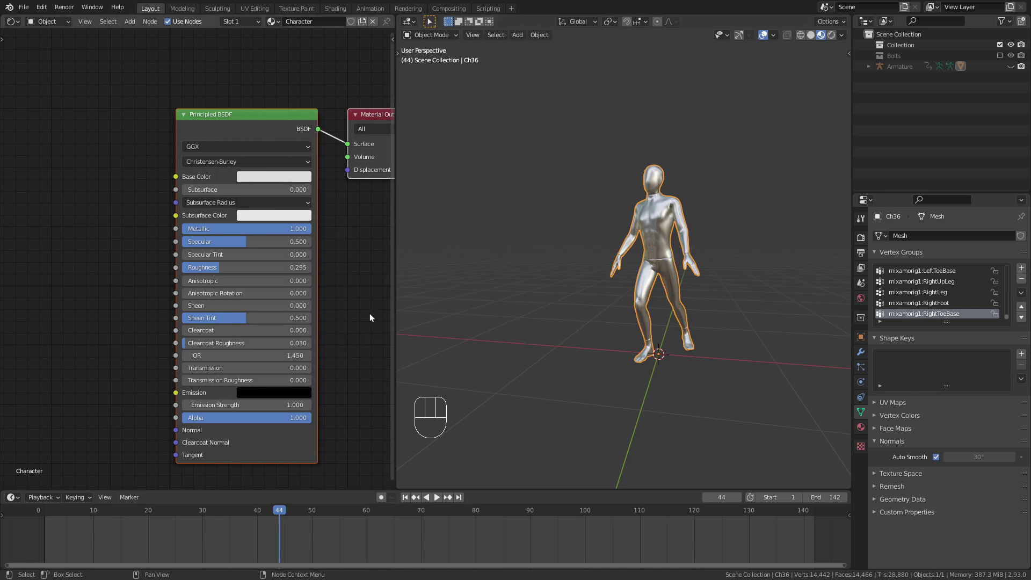
Close the shader editor area so the 3D viewport takes its space, and deselect the mannequin.
drag(398, 298, 348, 295)
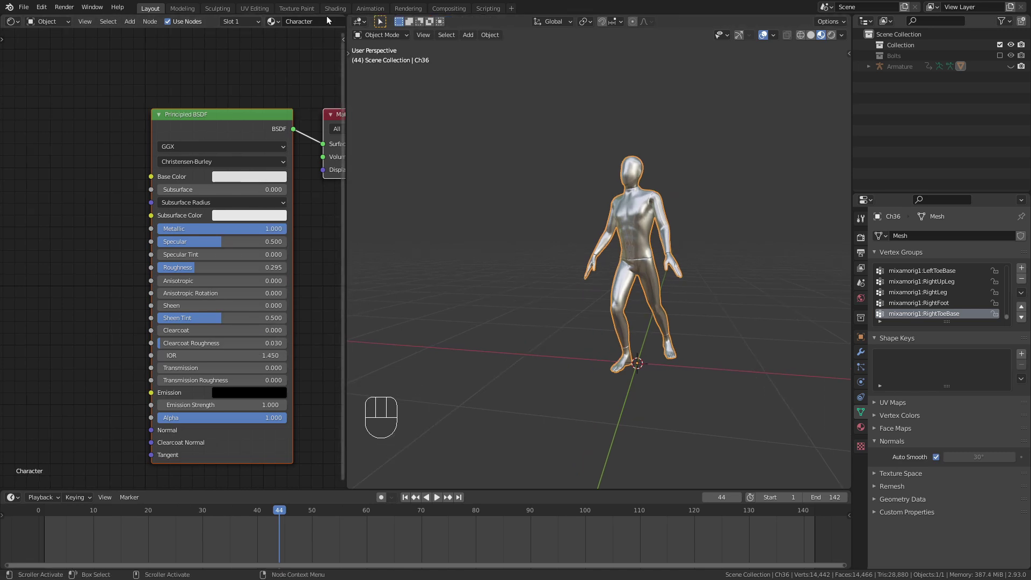
drag(349, 19, 267, 23)
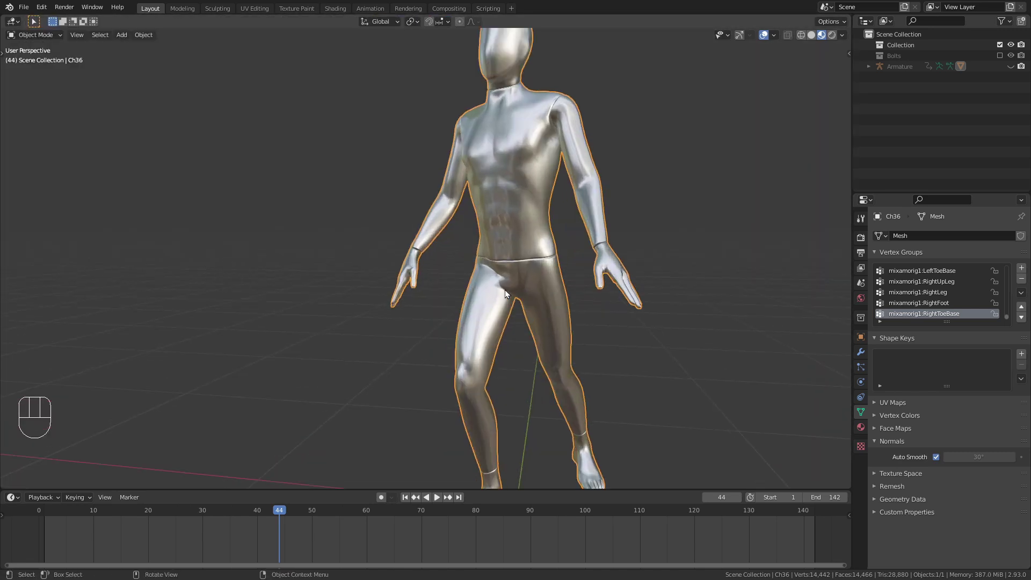
click(662, 141)
shift+middle_drag(511, 186, 474, 290)
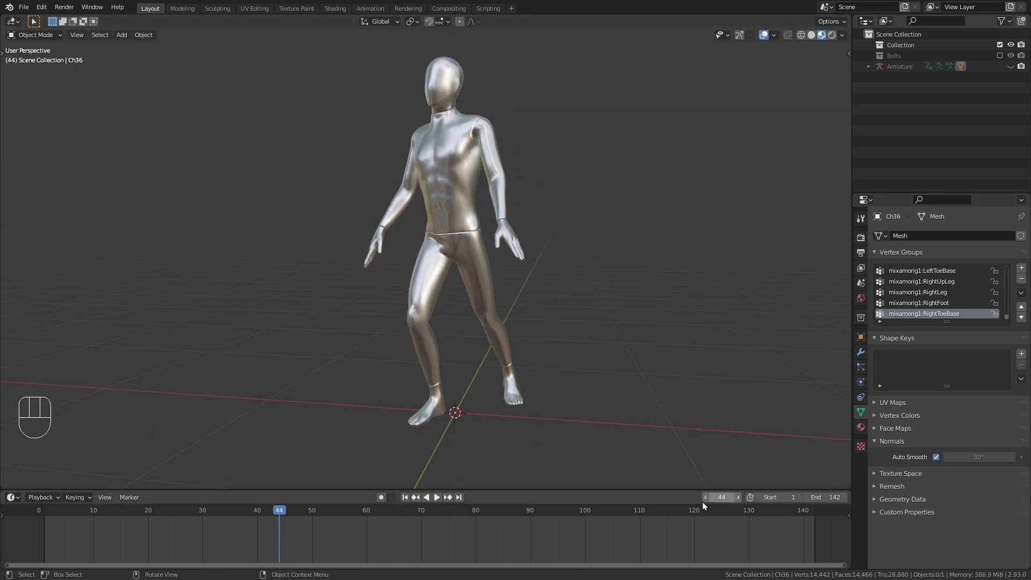
Shrink the timeline, split the 3D viewport into upper and lower areas, and make the lower one a Geometry Node Editor.
drag(674, 489, 2, 321)
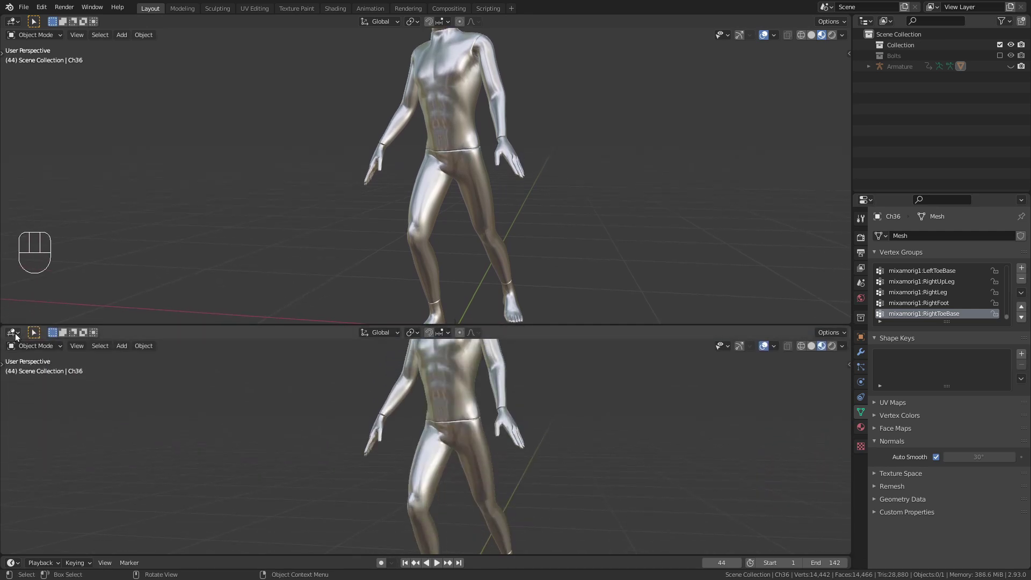
click(12, 332)
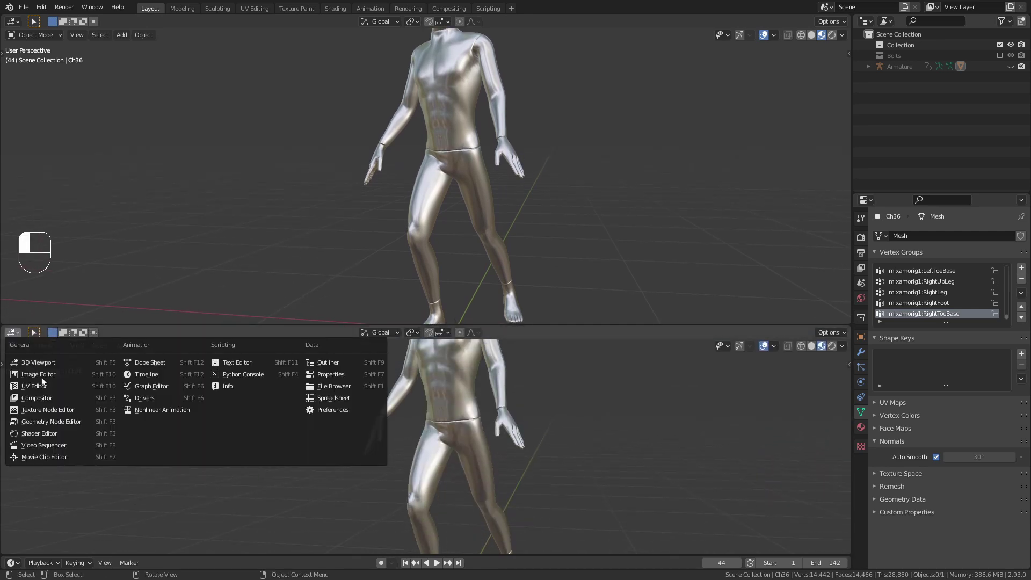
click(60, 421)
key(n)
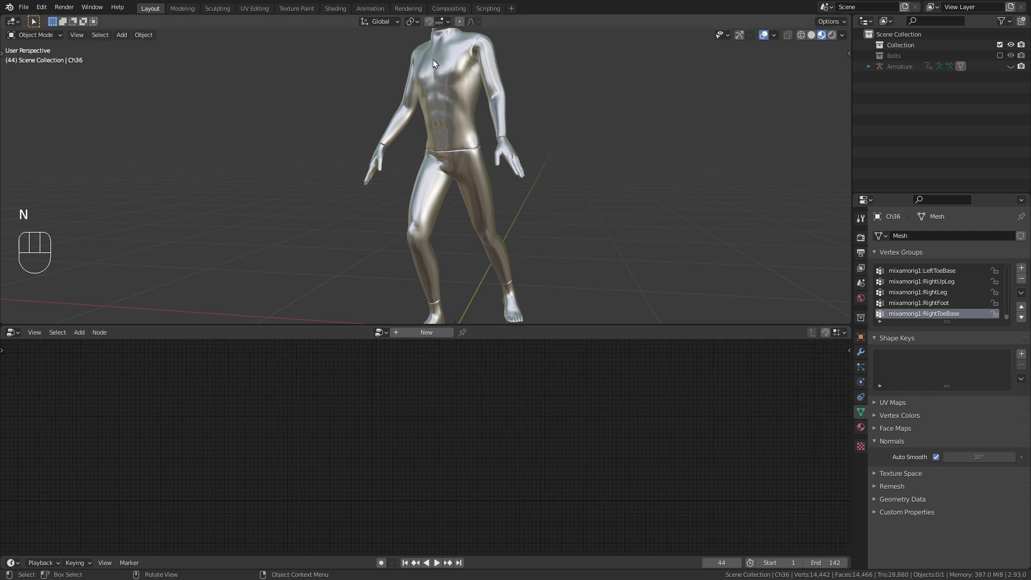
Create a new geometry node group on the mannequin mesh and enlarge the 3D viewport above the node editor.
click(455, 111)
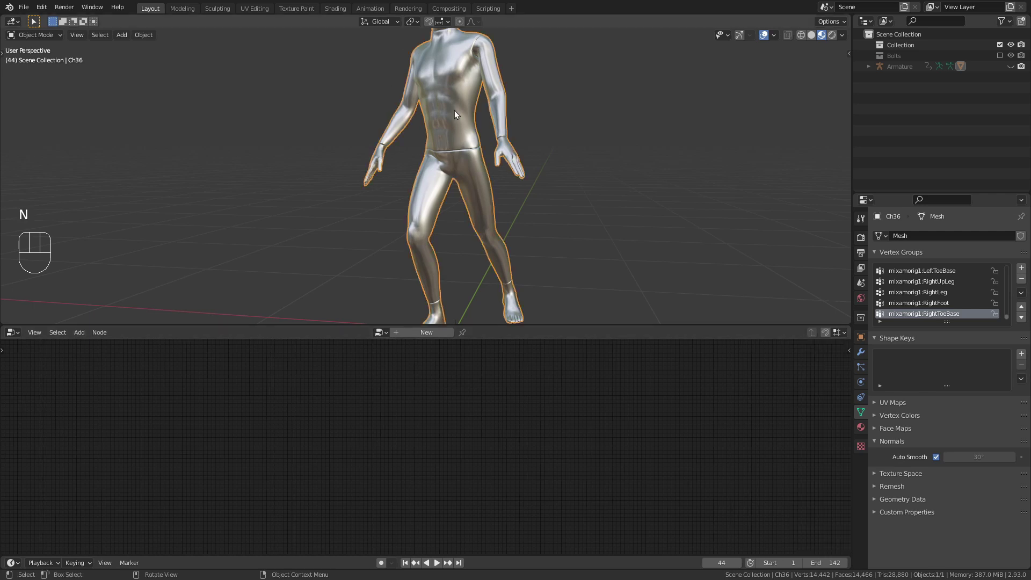
click(419, 335)
scroll(459, 427, up, 3)
middle_drag(404, 432, 392, 402)
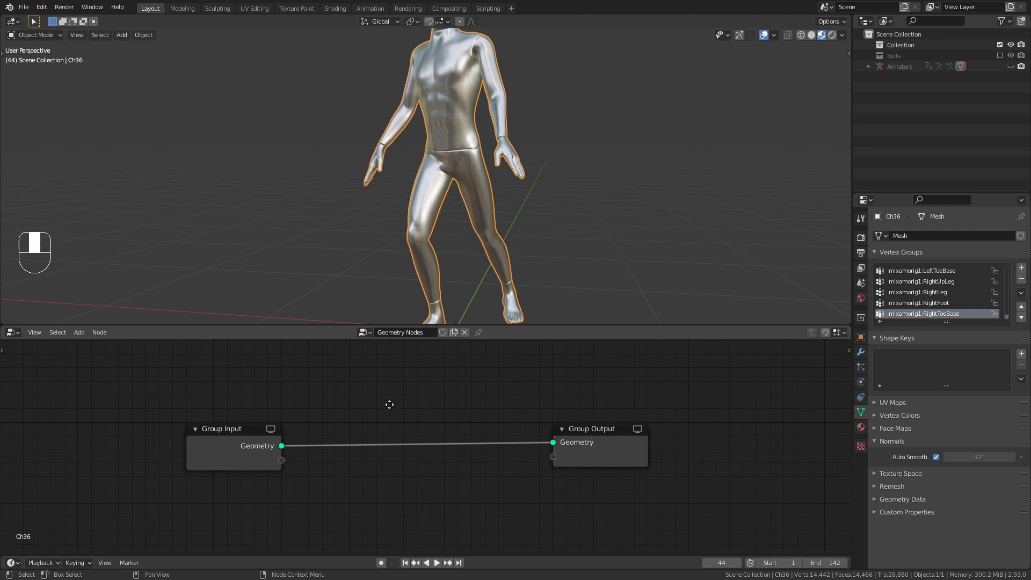
drag(492, 324, 491, 376)
scroll(475, 243, down, 2)
shift+middle_drag(475, 243, 439, 175)
scroll(436, 204, up, 2)
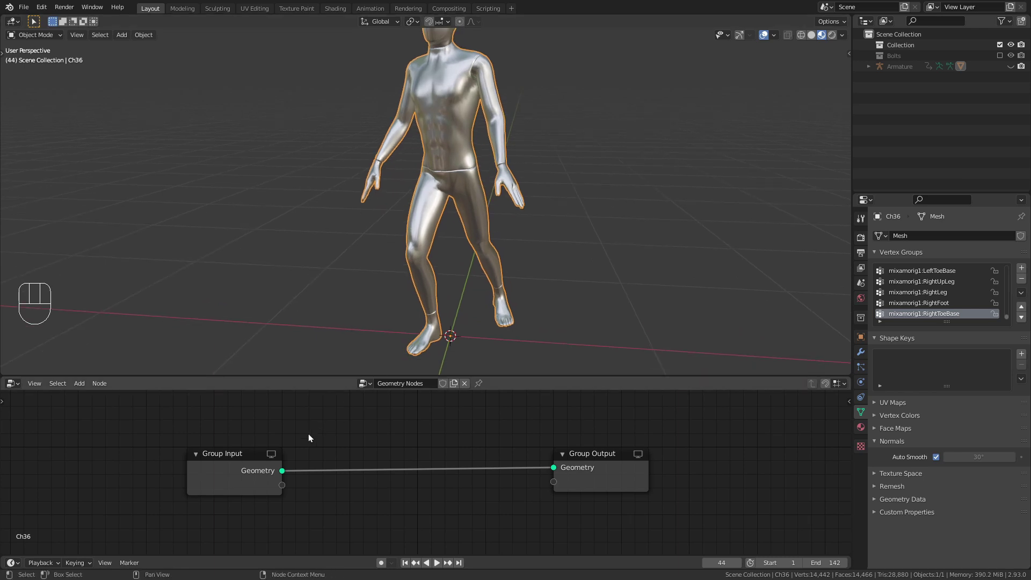
Insert a Point Distribute node between Group Input and Group Output, spacing Group Input away from it.
drag(220, 452, 156, 440)
key(shift+a)
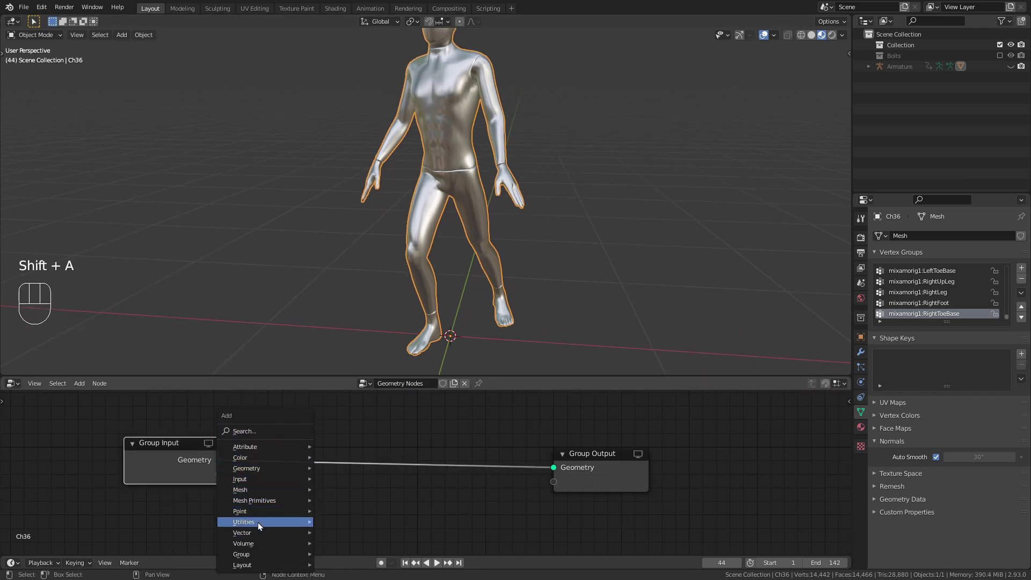
mouse_move(259, 514)
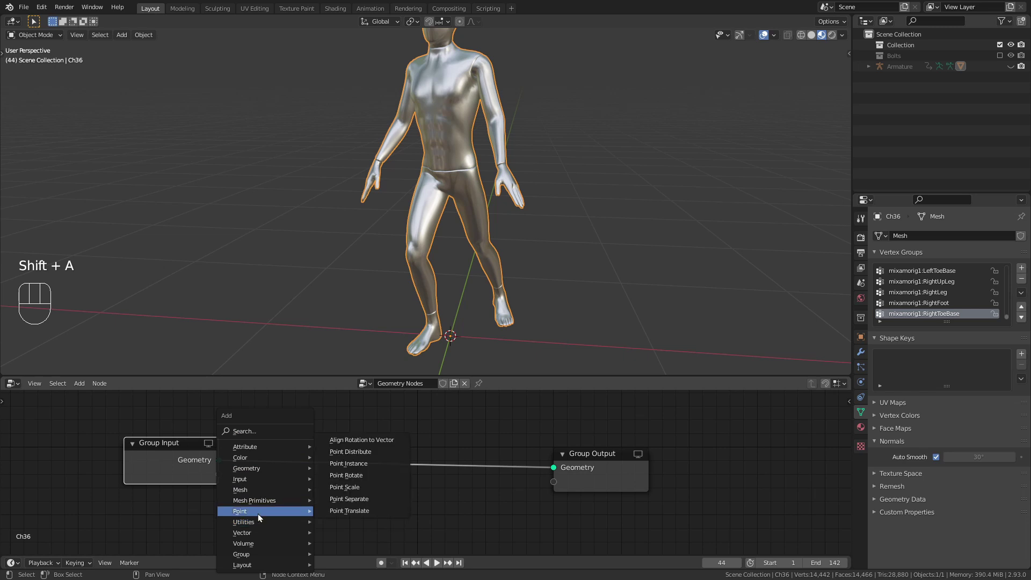
click(373, 451)
click(281, 408)
drag(186, 446, 122, 458)
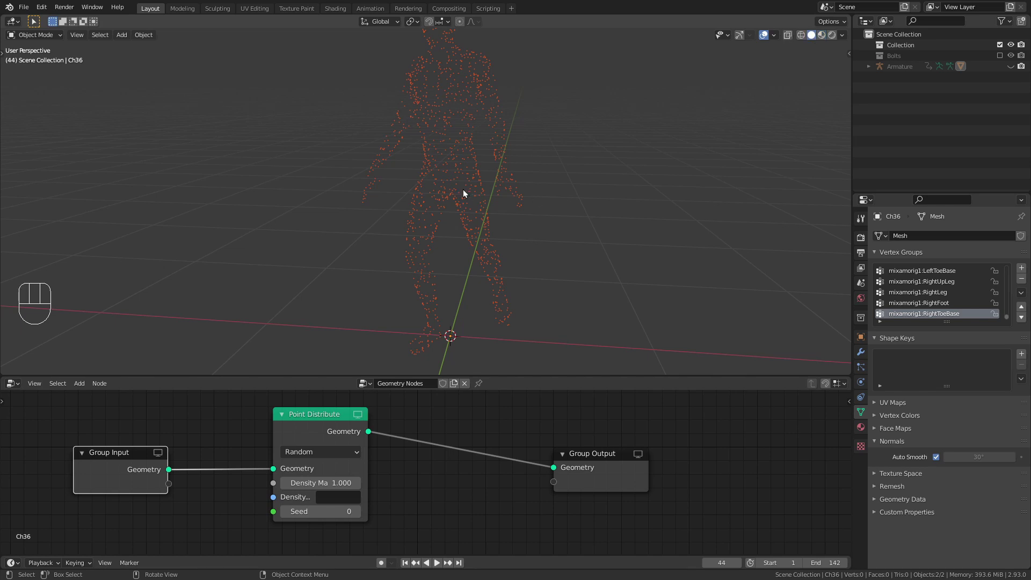
Examine the points distributed over the mannequin's surface up close and from other angles.
scroll(454, 181, up, 6)
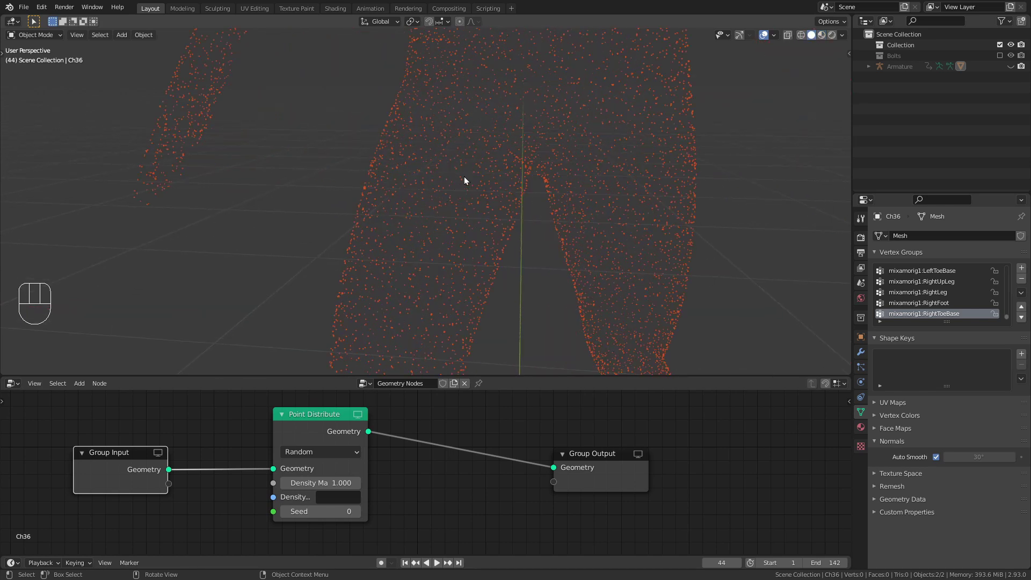
click(350, 121)
middle_drag(425, 165, 525, 144)
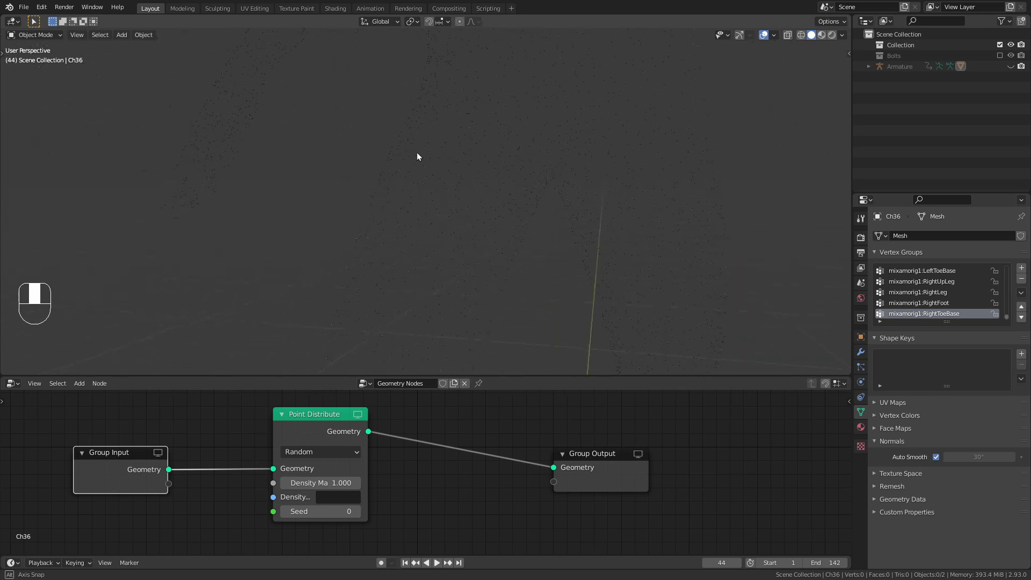
middle_drag(417, 152, 425, 153)
scroll(529, 165, down, 4)
shift+middle_drag(518, 181, 497, 232)
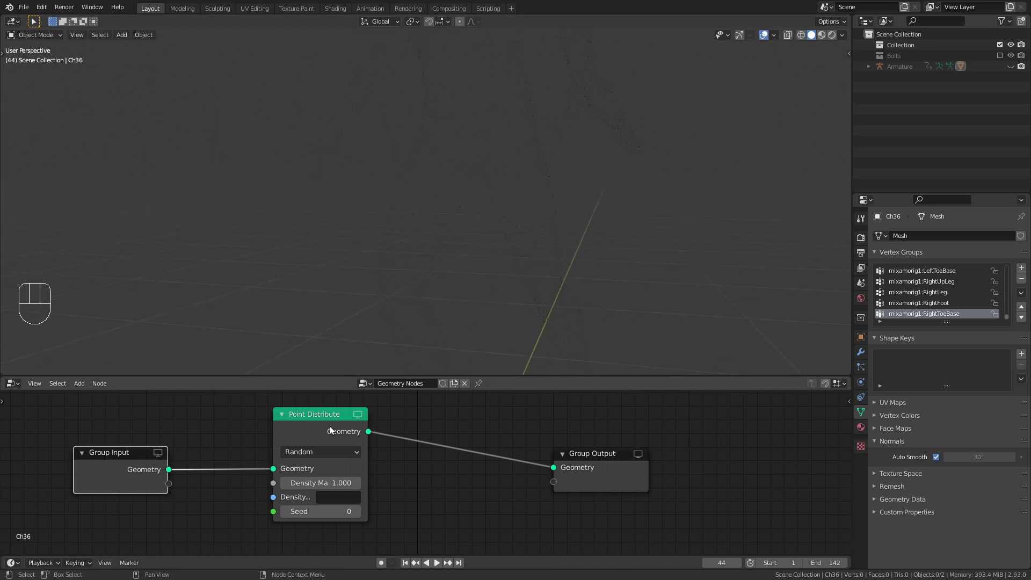
Insert a Point Instance node between Point Distribute and Group Output.
drag(330, 422, 281, 438)
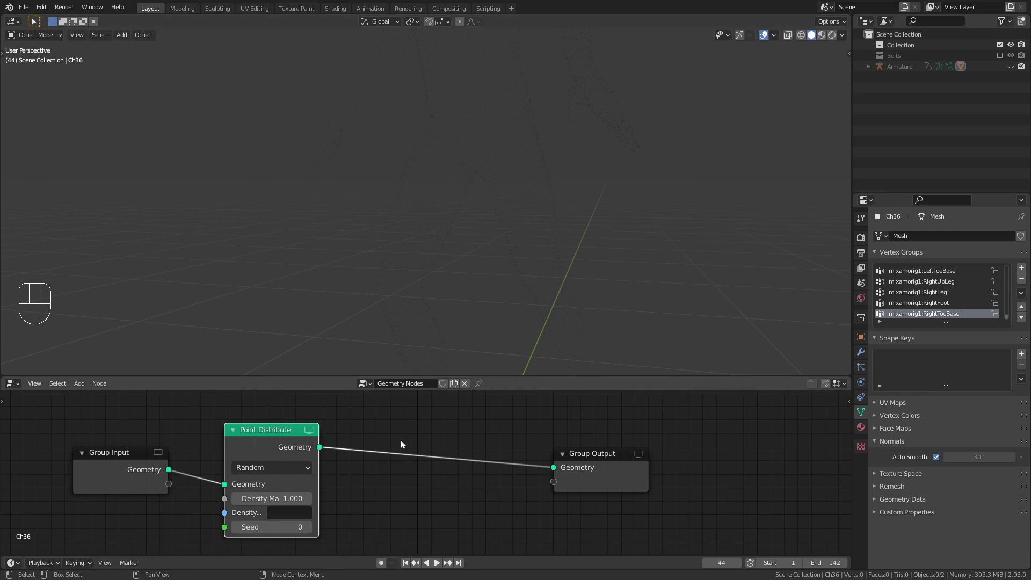
key(shift+a)
mouse_move(381, 433)
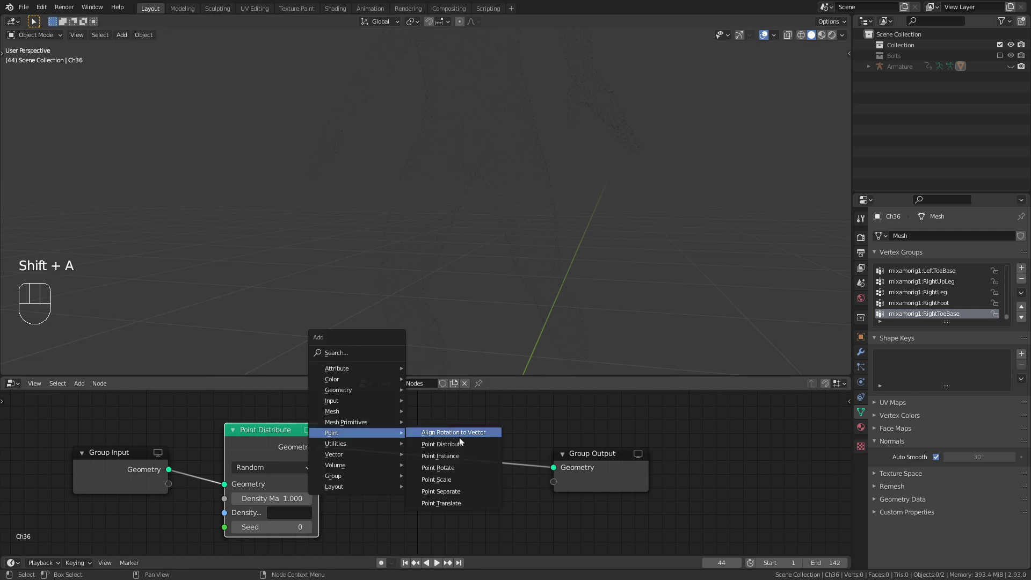
click(458, 456)
click(353, 421)
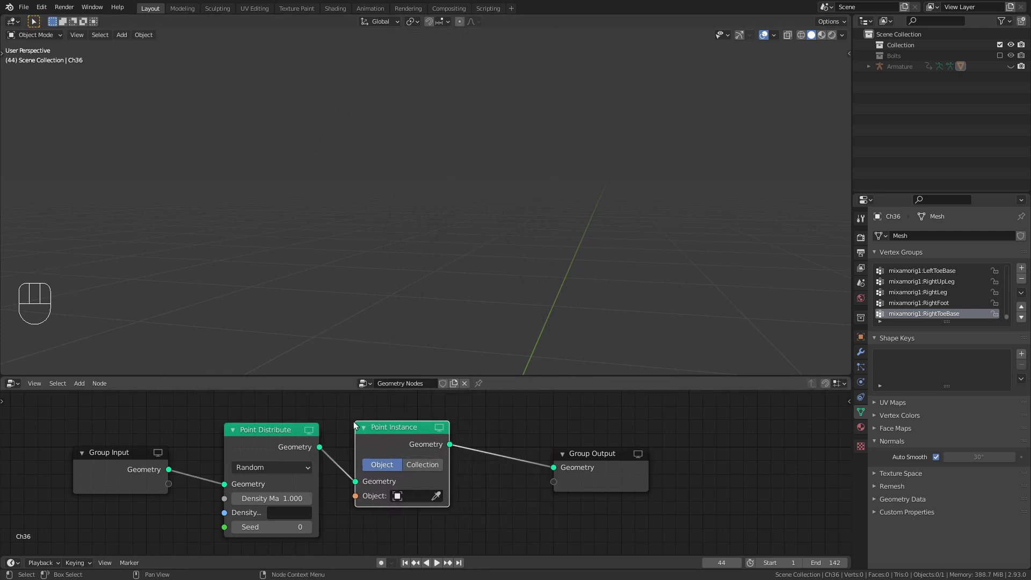
scroll(479, 430, down, 1)
middle_drag(479, 429, 514, 414)
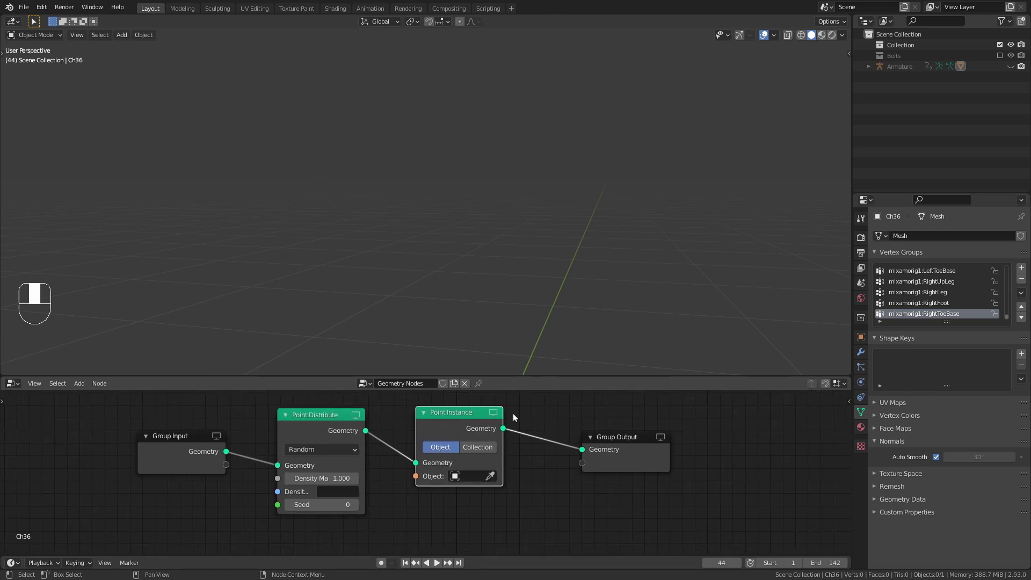
Set the Point Instance node to instance the Bolts collection, with Whole Collection turned off.
click(481, 447)
scroll(518, 459, up, 2)
middle_drag(541, 455, 539, 455)
click(428, 472)
click(478, 505)
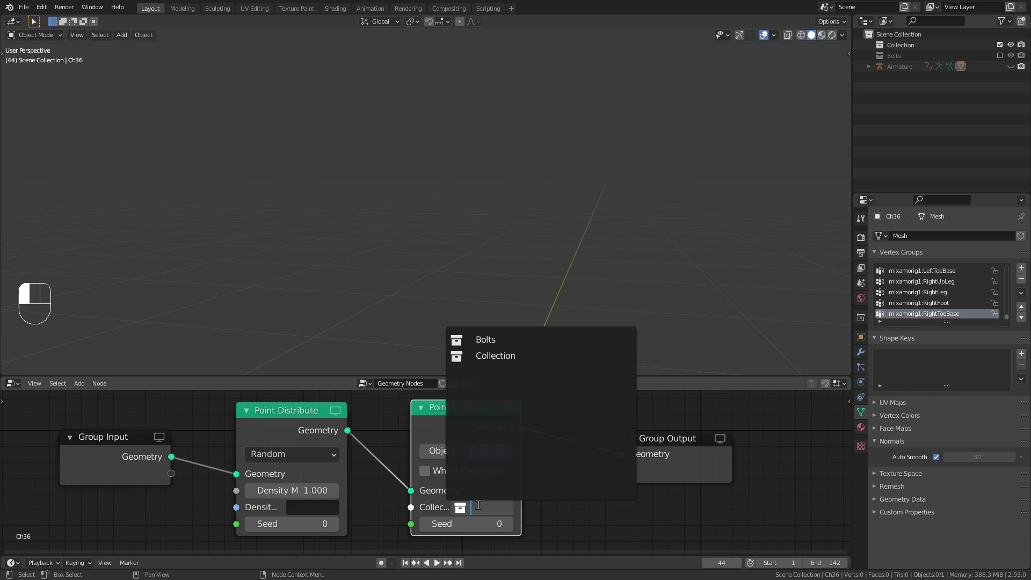
click(515, 340)
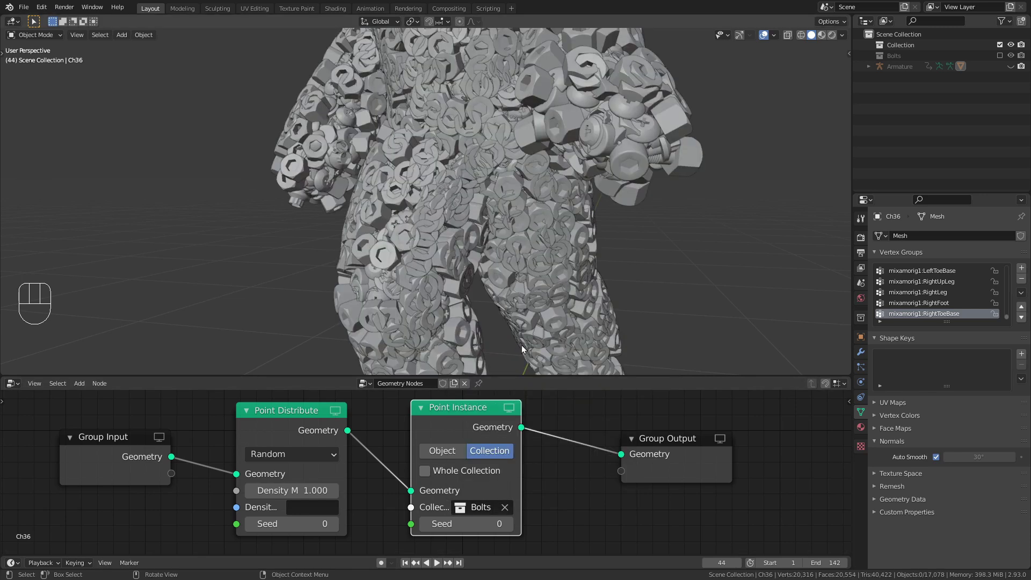
Play back the dance with the bolt instances, stop at frame 43 and examine their size and placement on the body.
middle_drag(469, 173, 563, 202)
key(space)
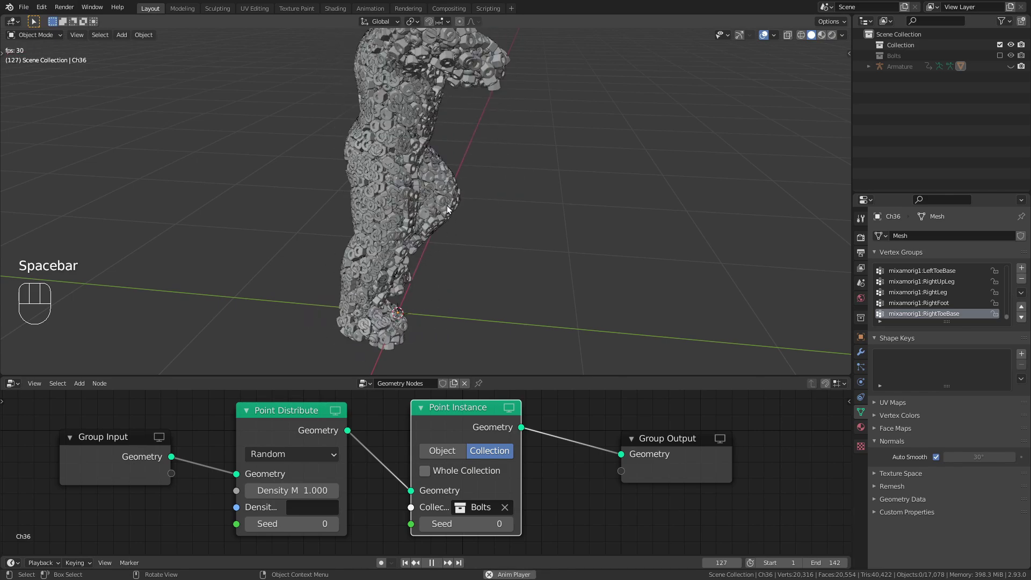
middle_drag(478, 215, 417, 195)
key(space)
shift+middle_drag(487, 134, 541, 220)
scroll(491, 193, up, 3)
shift+middle_drag(491, 192, 496, 188)
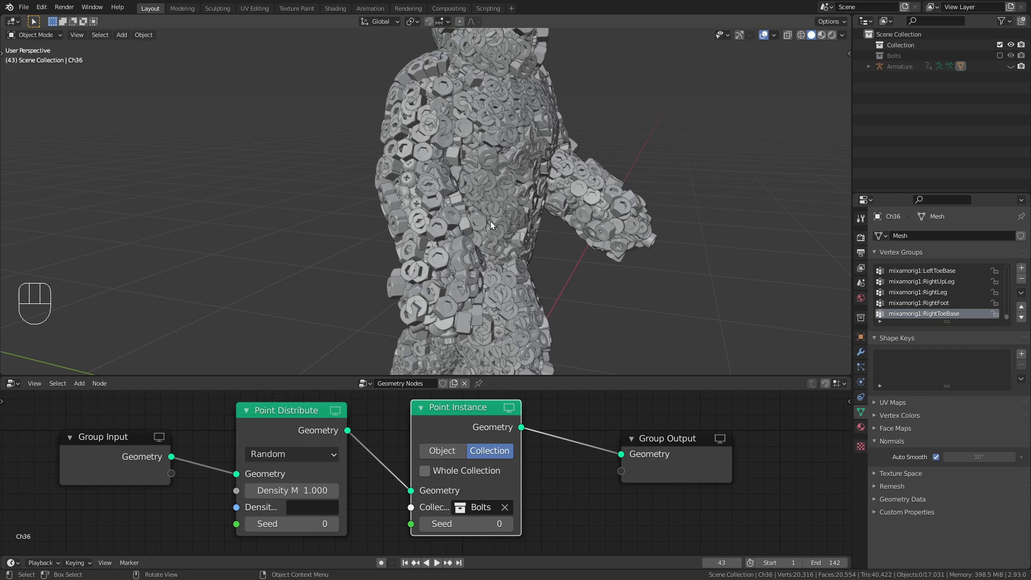
scroll(491, 220, down, 3)
mouse_move(491, 220)
shift+middle_down()
mouse_move(472, 199)
mouse_move(485, 205)
shift+middle_up()
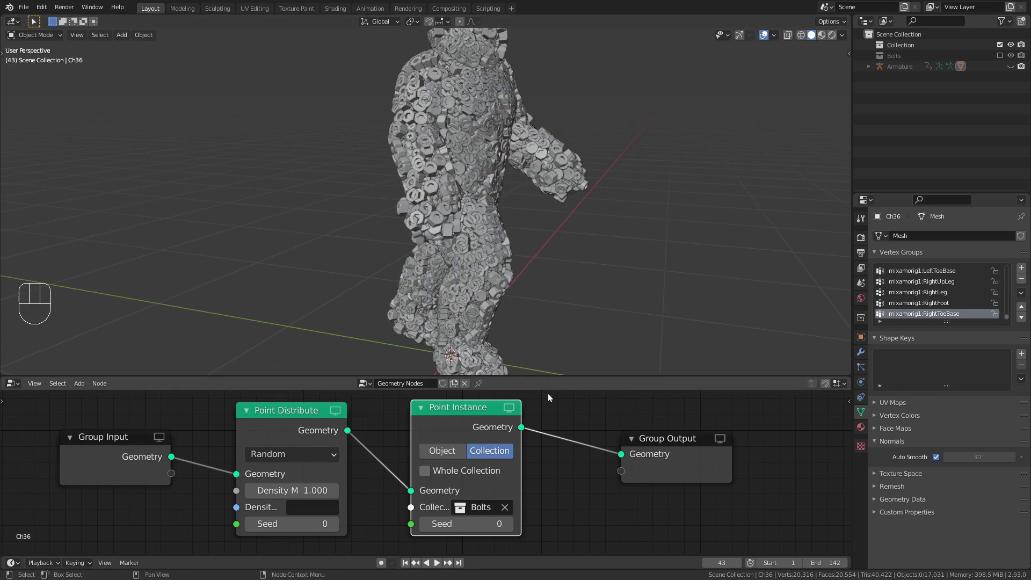
Insert an Attribute Randomize node between Point Distribute and Point Instance.
scroll(544, 408, down, 2)
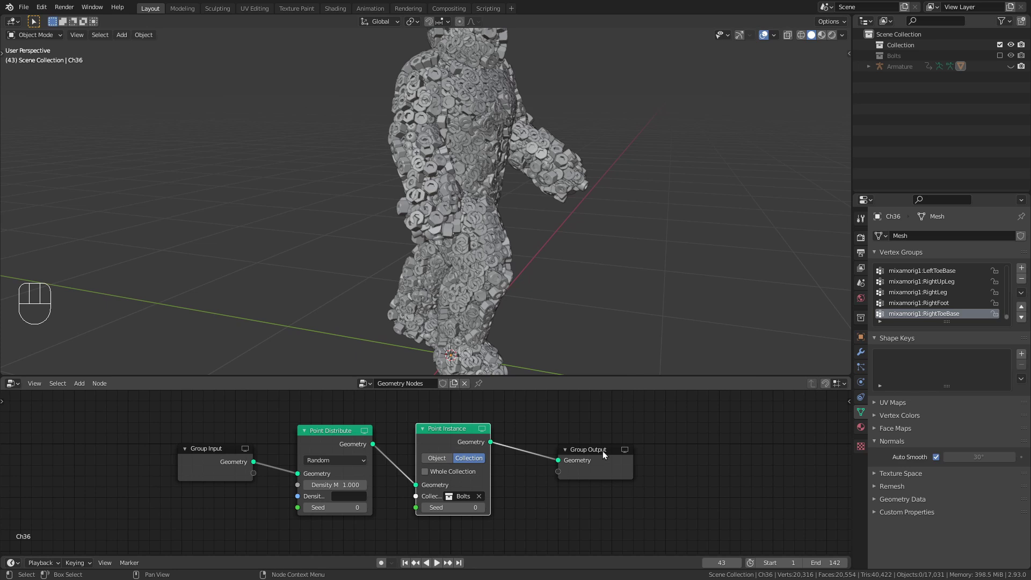
key(shift+a)
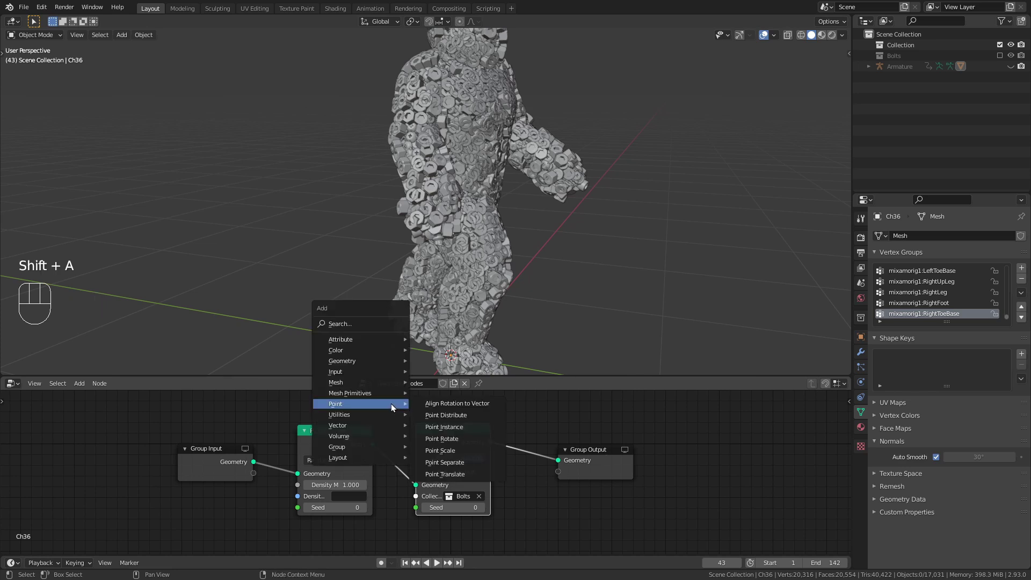
mouse_move(367, 340)
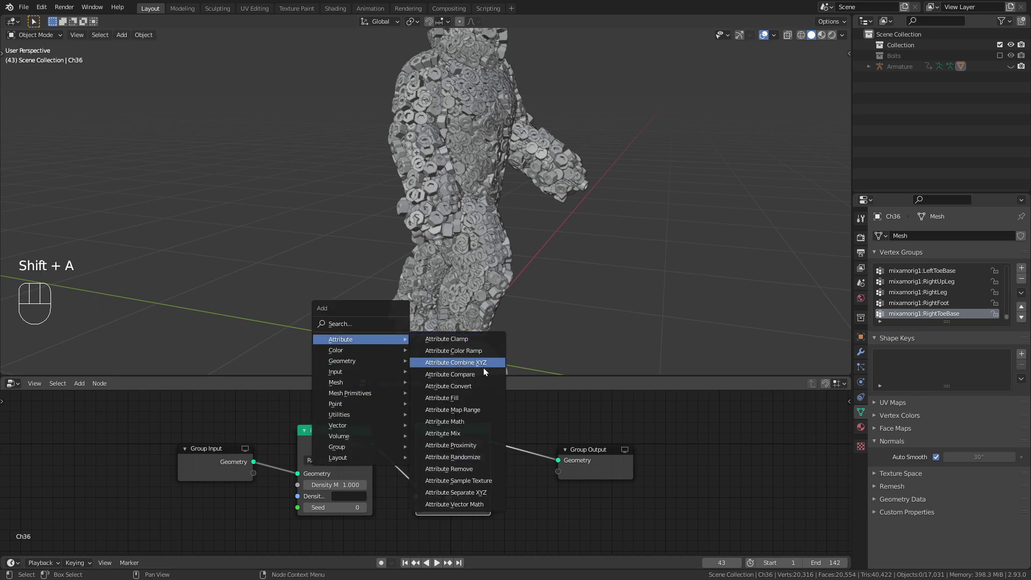
click(476, 456)
click(359, 403)
scroll(459, 451, up, 2)
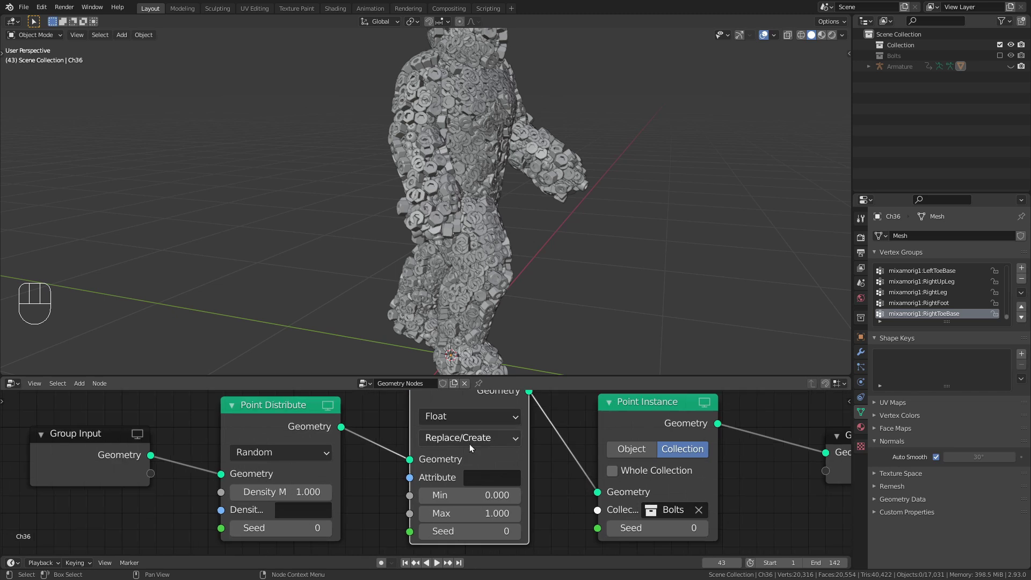
Set the Attribute Randomize node to randomize the scale attribute.
click(481, 478)
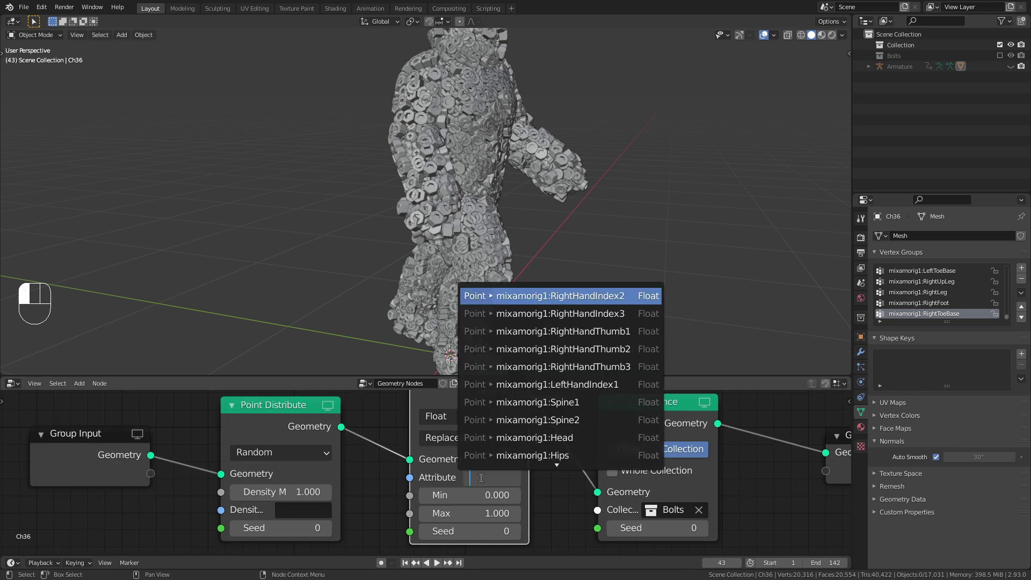
text(sc)
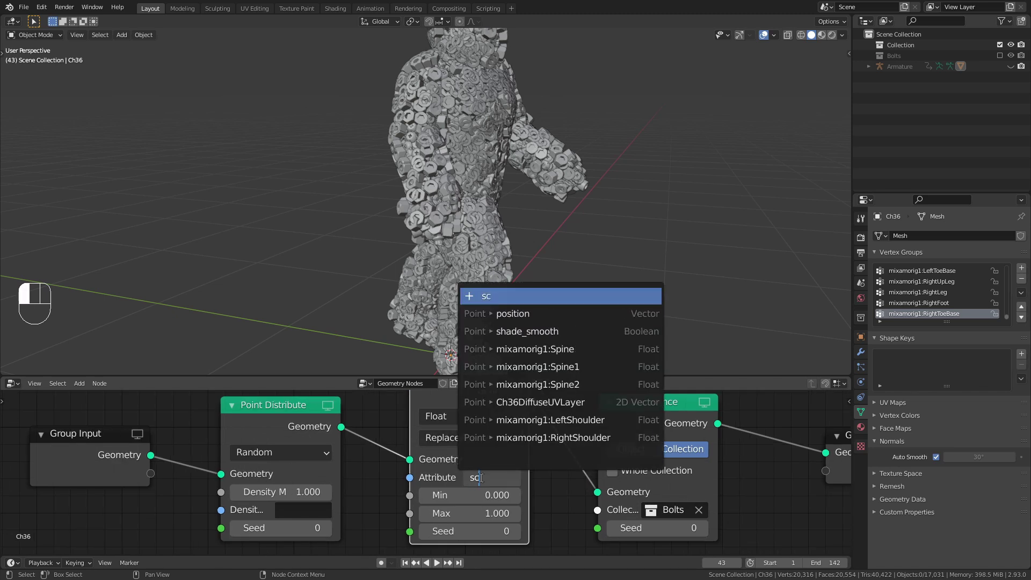
text(ale)
key(Return)
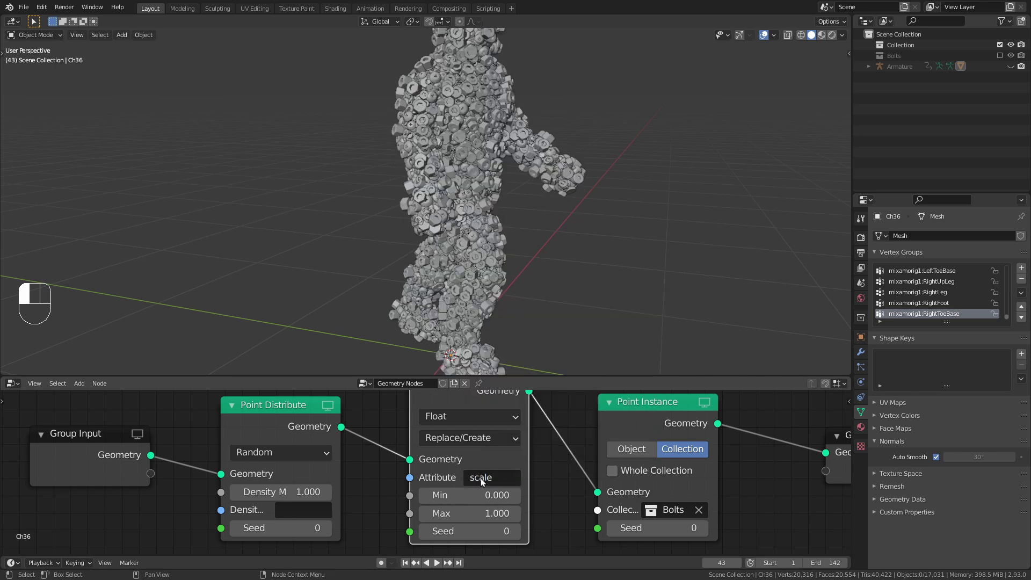
Set the scale randomization to Min 0.2 and Max 0.4, and inspect the bolt sizes on the body.
click(460, 495)
text(.2)
key(Tab)
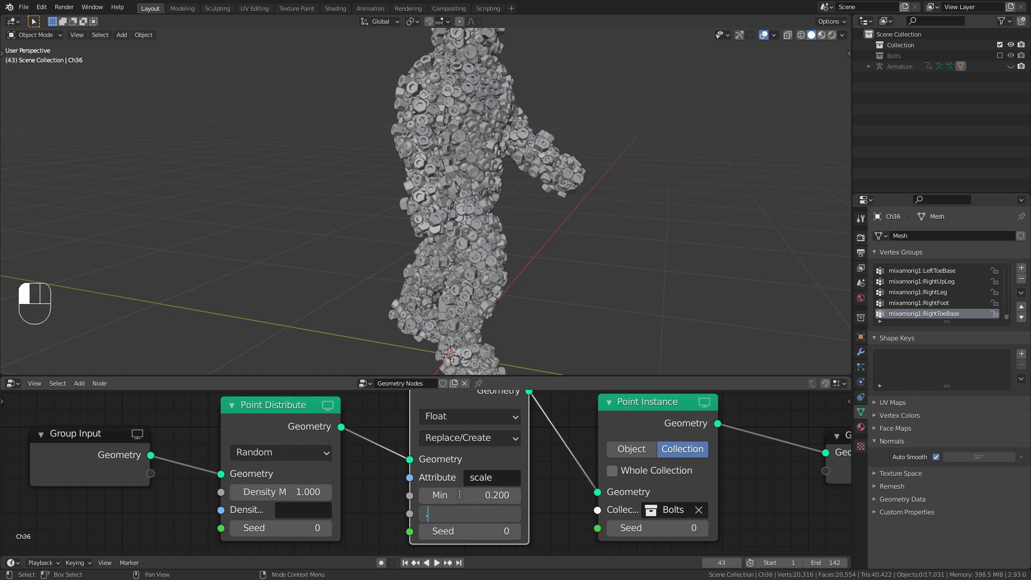
text(.1)
key(BackSpace)
text(4)
key(Return)
scroll(521, 216, up, 6)
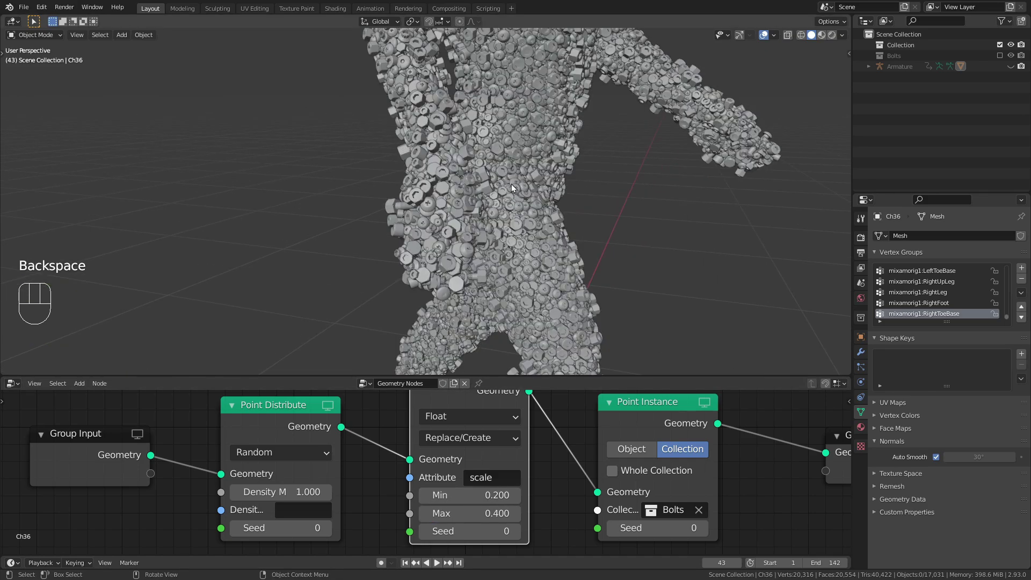
shift+middle_drag(518, 188, 462, 247)
middle_drag(505, 161, 491, 234)
scroll(500, 159, up, 3)
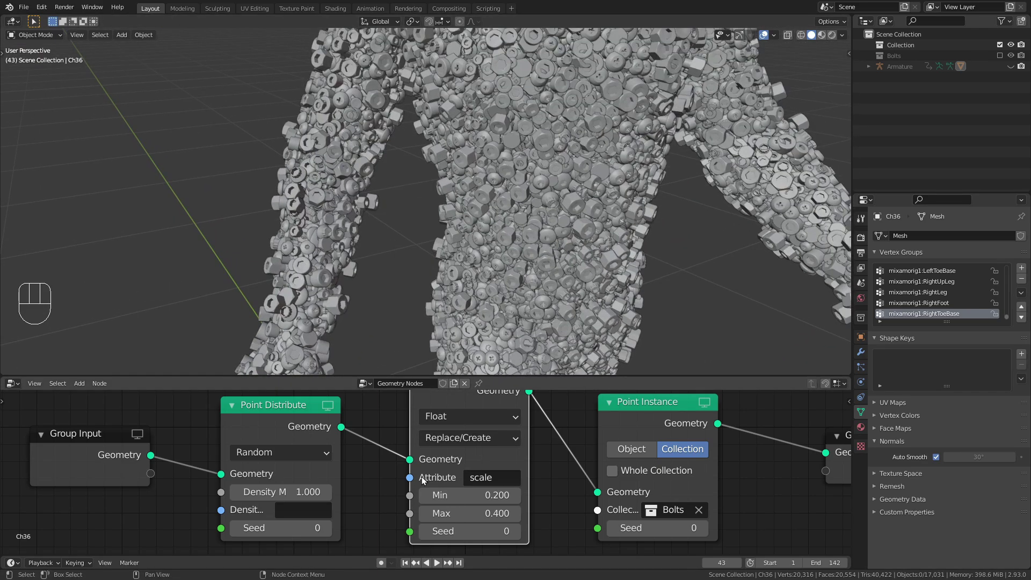
Reduce the scale randomization's Max to 0.3 and examine the bolts on the torso and shoulders up close.
click(427, 512)
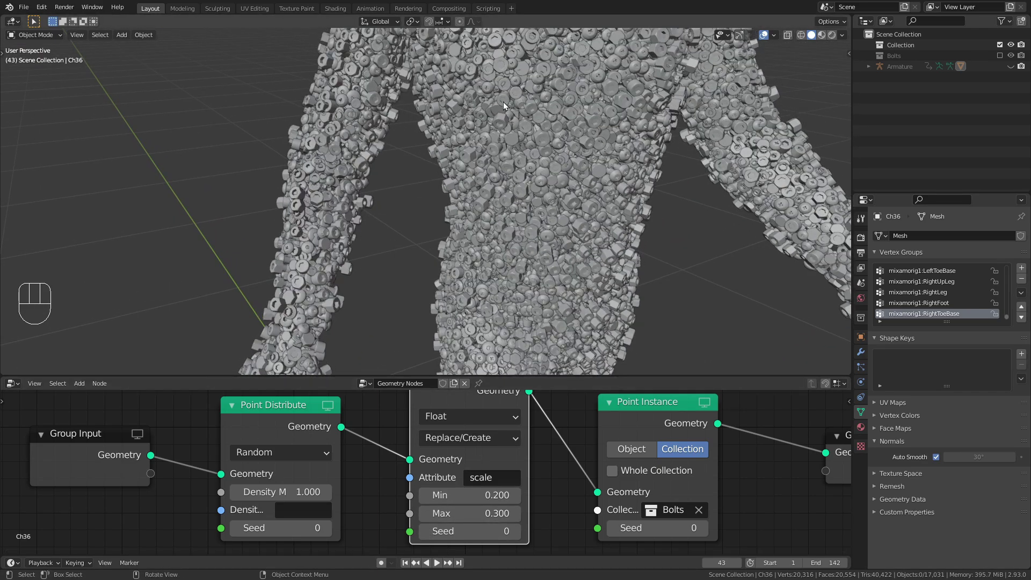
middle_drag(504, 101, 537, 208)
scroll(555, 121, down, 2)
mouse_move(537, 207)
middle_down()
mouse_move(656, 163)
mouse_move(512, 182)
mouse_move(474, 173)
mouse_move(541, 216)
middle_up()
scroll(540, 216, up, 4)
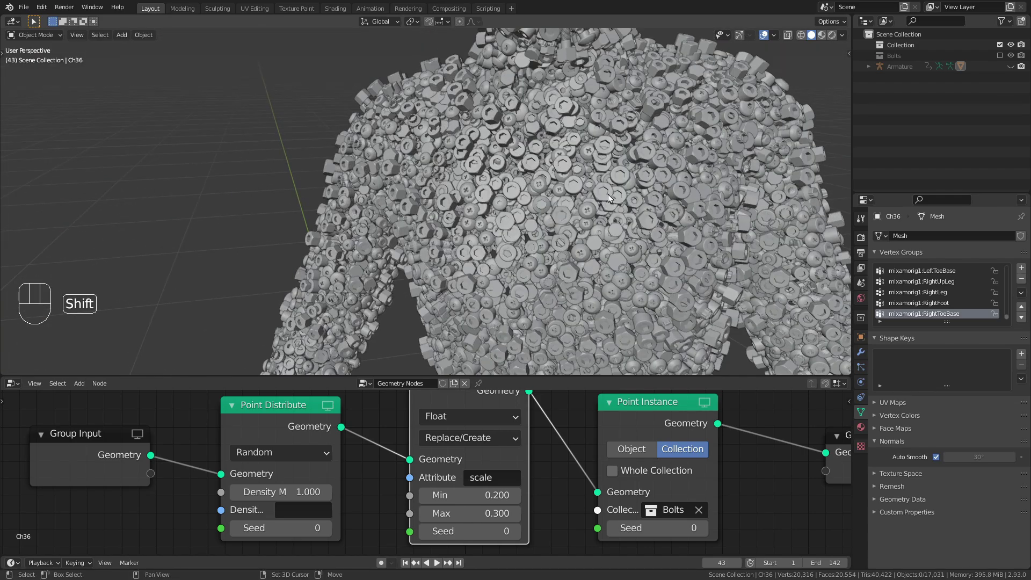
shift+middle_drag(608, 193, 455, 207)
scroll(536, 211, down, 5)
scroll(457, 243, down, 4)
Enlarge the node editor and insert a second Attribute Randomize node between the scale randomization and Point Instance.
drag(555, 376, 554, 279)
key(shift+a)
mouse_move(536, 348)
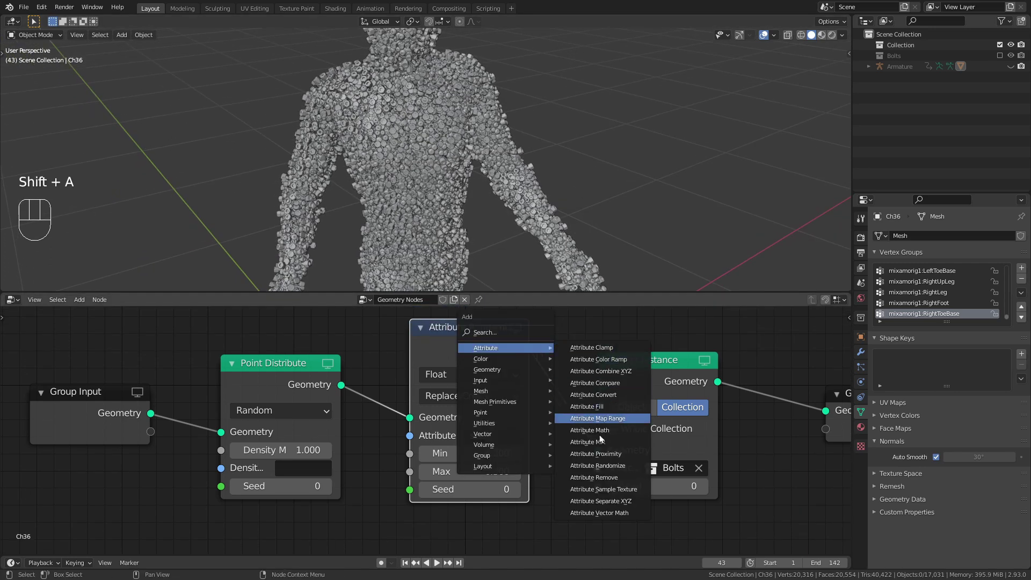
click(620, 465)
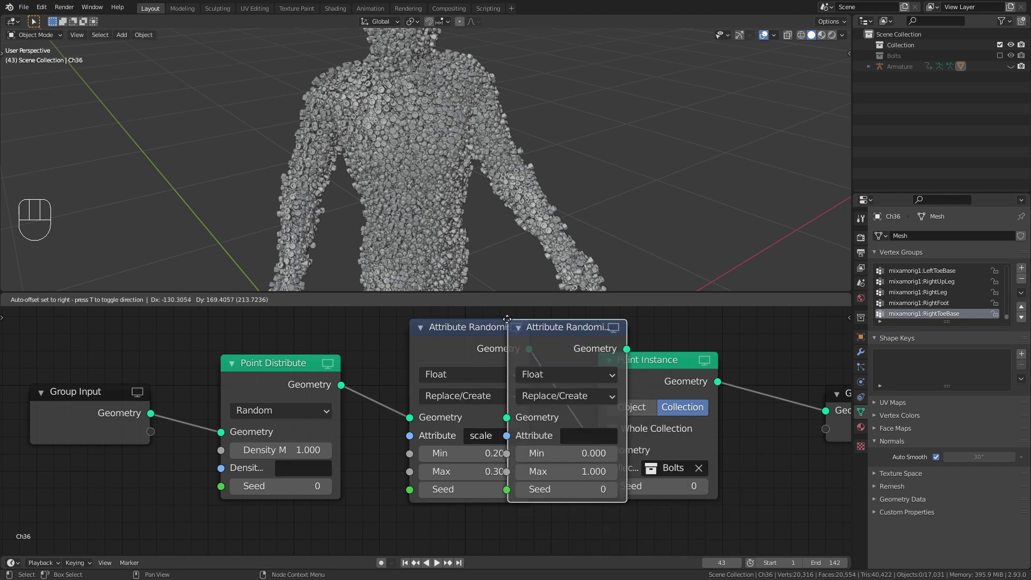
click(562, 363)
middle_drag(563, 364, 426, 372)
Set the second Attribute Randomize node to the Vector data type and the rotation attribute.
click(520, 382)
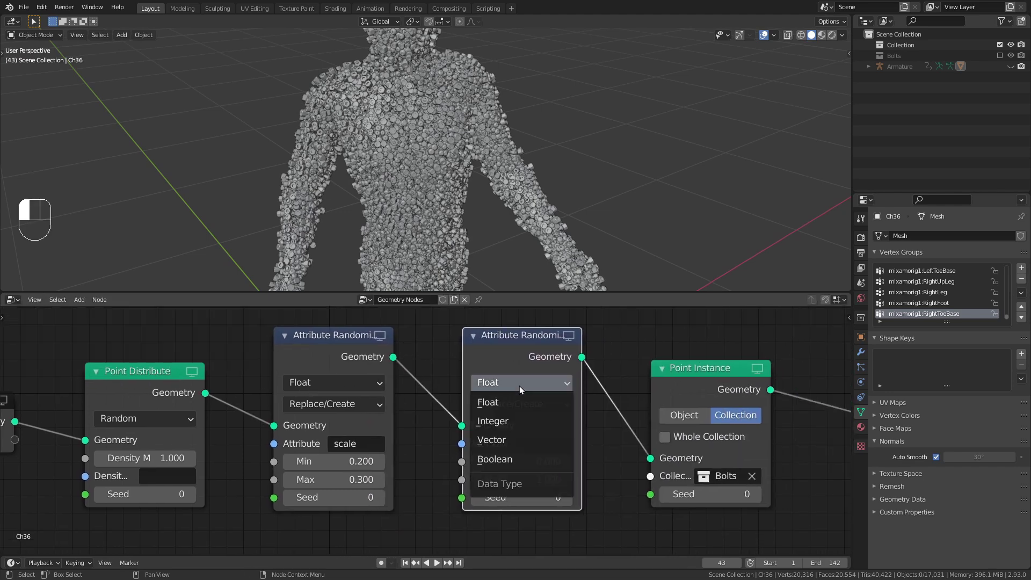
click(512, 442)
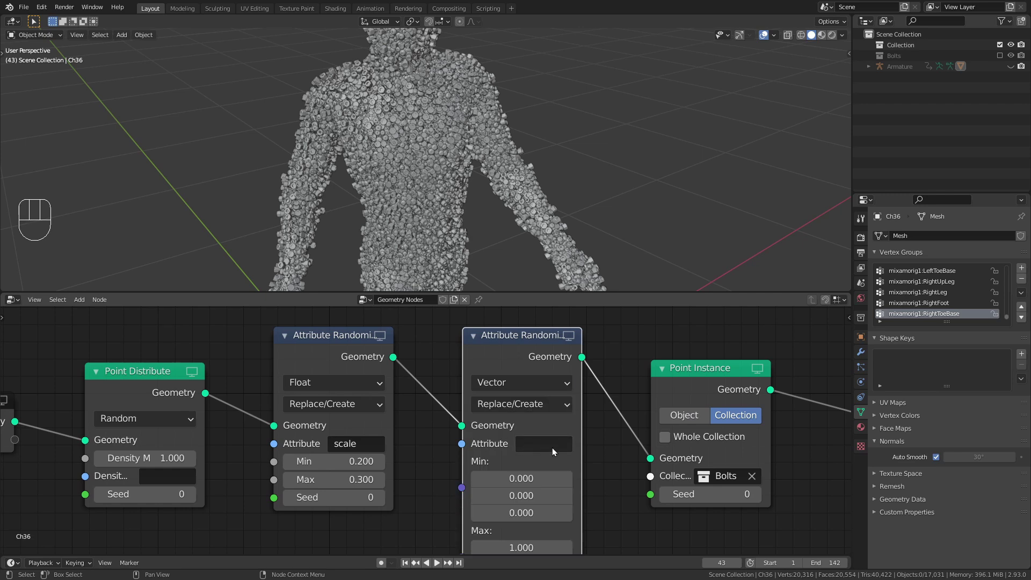
middle_drag(600, 416, 597, 400)
click(529, 429)
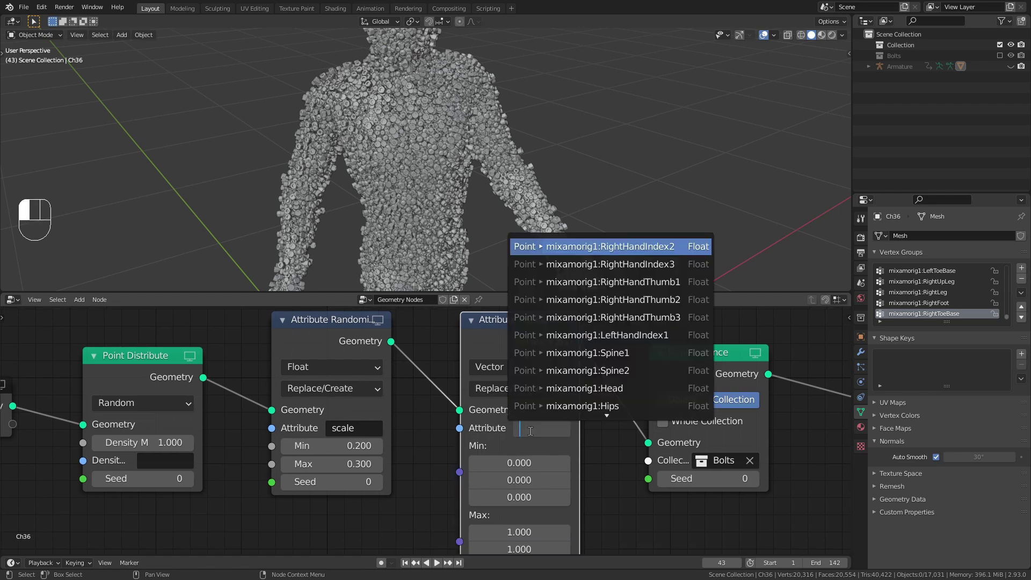
text(rot)
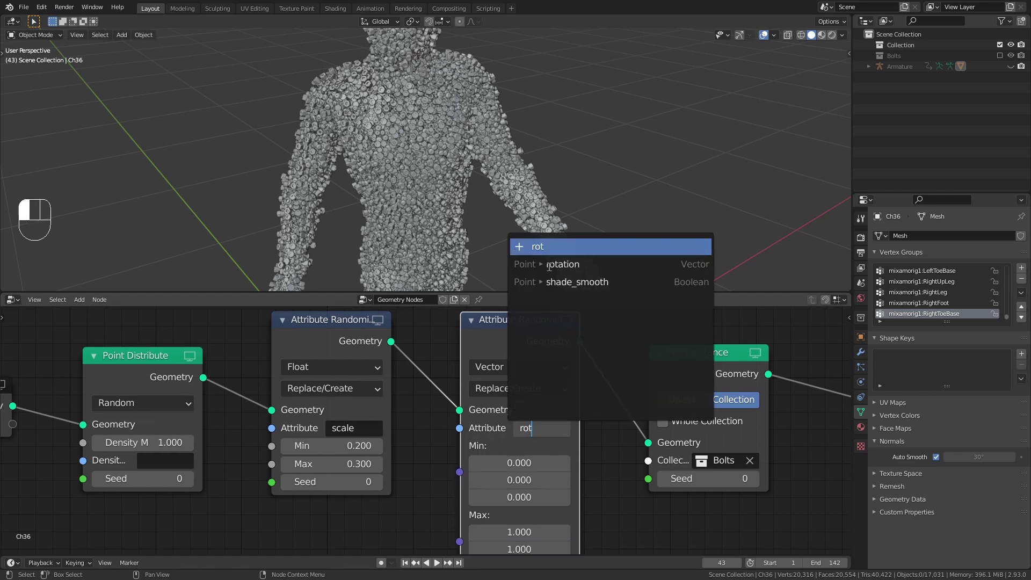
click(563, 263)
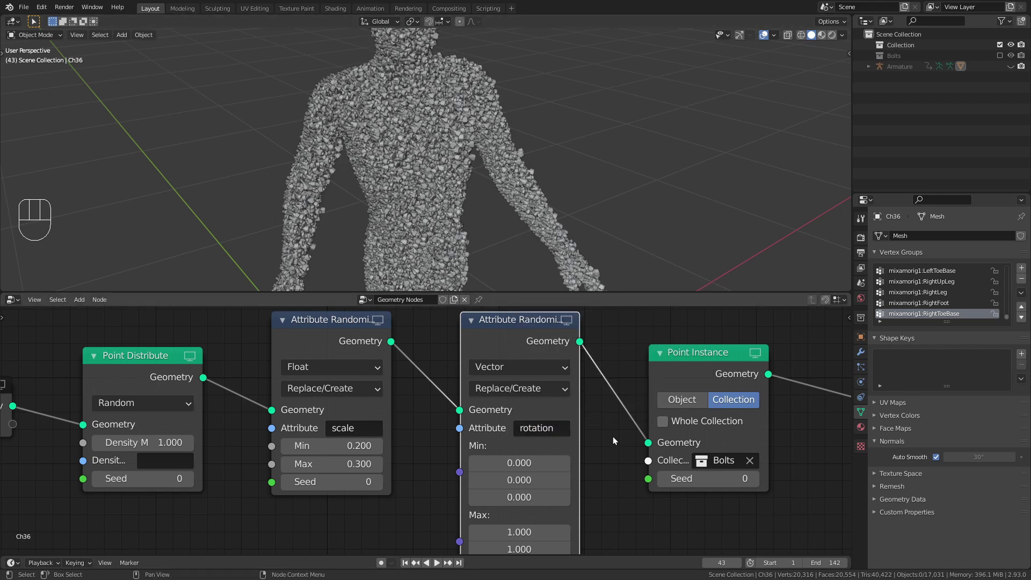
Set all three Max values of the rotation randomization to 360.
scroll(611, 436, down, 1)
middle_drag(611, 435, 589, 335)
click(494, 428)
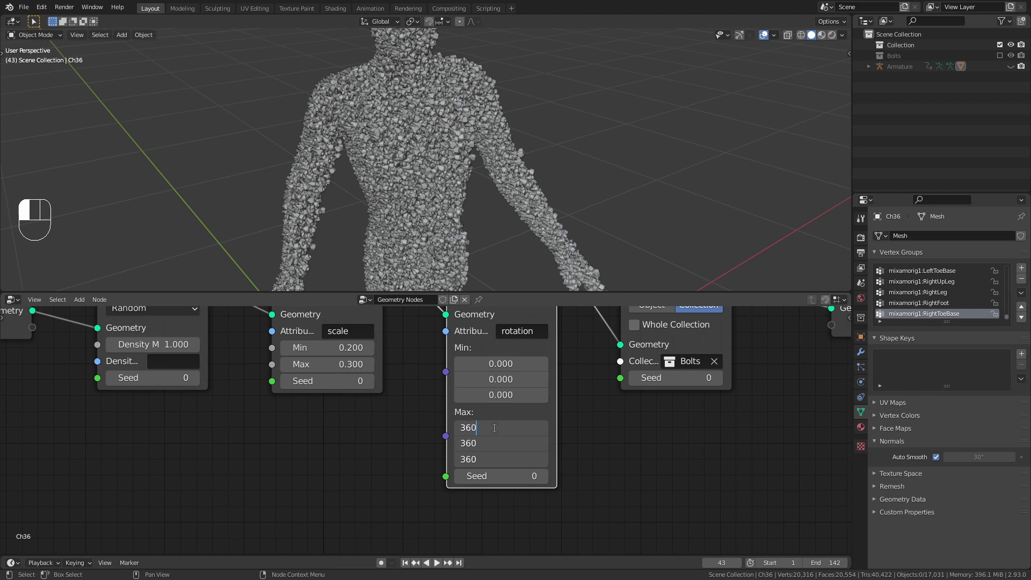
text(360)
key(Return)
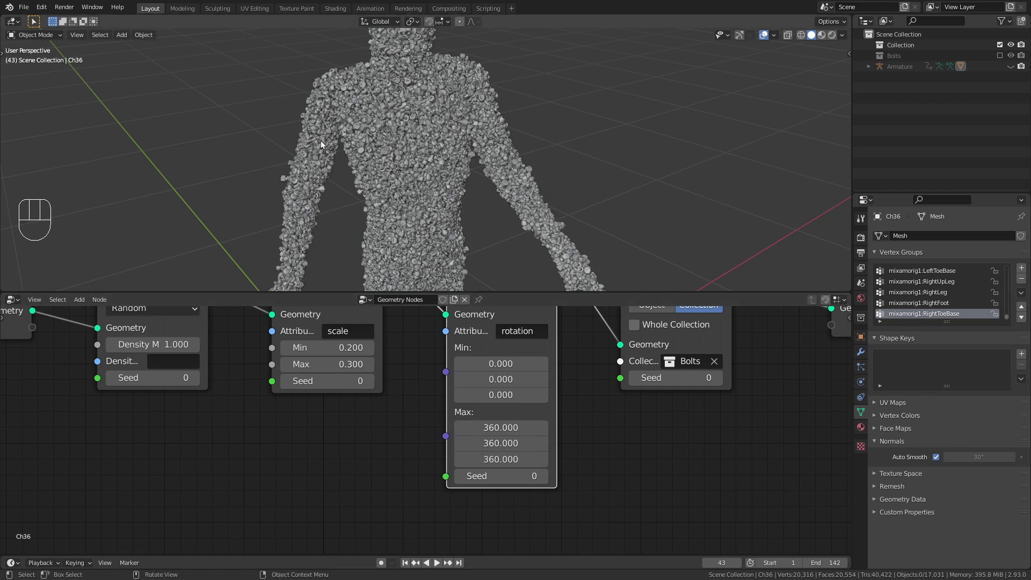
Play the animation briefly, stop at frame 54 and examine the randomly rotated bolts from several angles.
middle_drag(329, 143, 540, 177)
scroll(324, 134, up, 4)
scroll(443, 182, up, 1)
middle_drag(443, 182, 417, 166)
scroll(588, 228, down, 5)
key(space)
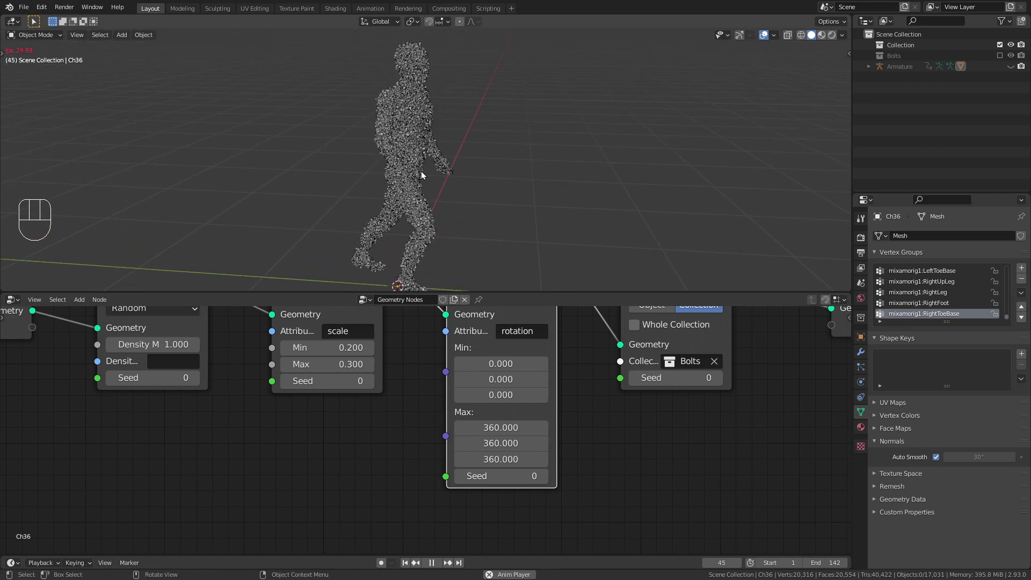
key(space)
scroll(421, 171, up, 5)
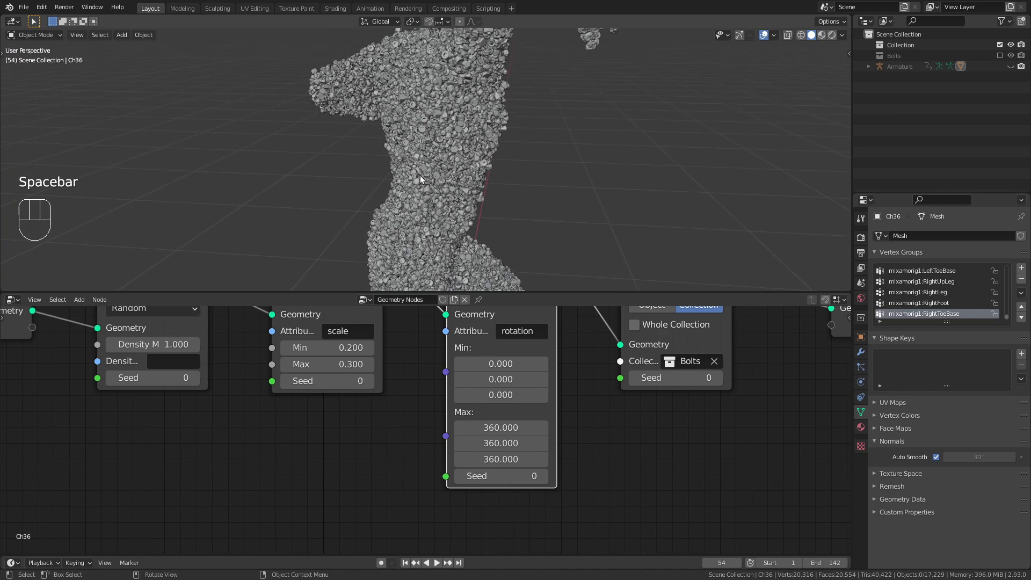
scroll(424, 157, up, 6)
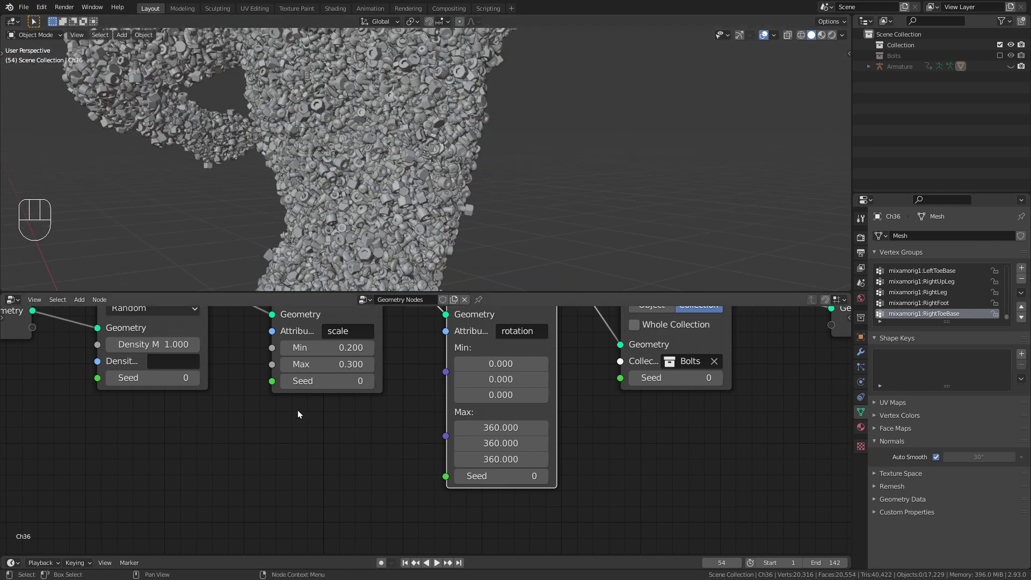
Lower the Point Distribute node's Density Max to 0.2 and inspect the gaps between the bolts.
middle_drag(298, 413, 456, 514)
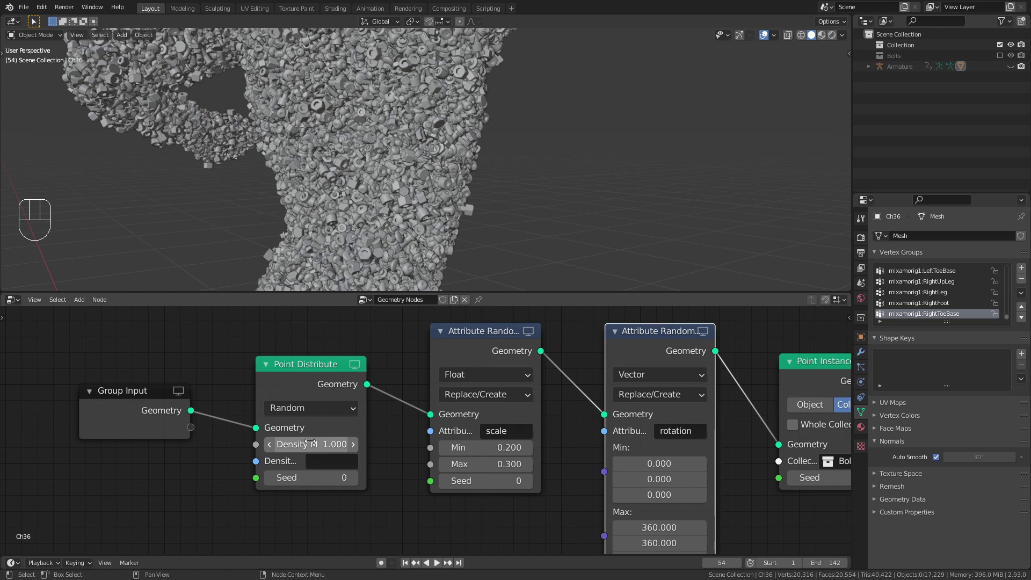
drag(310, 442, 266, 442)
scroll(371, 177, down, 4)
middle_drag(371, 178, 185, 194)
middle_drag(363, 147, 397, 161)
scroll(524, 380, down, 1)
scroll(523, 380, down, 2)
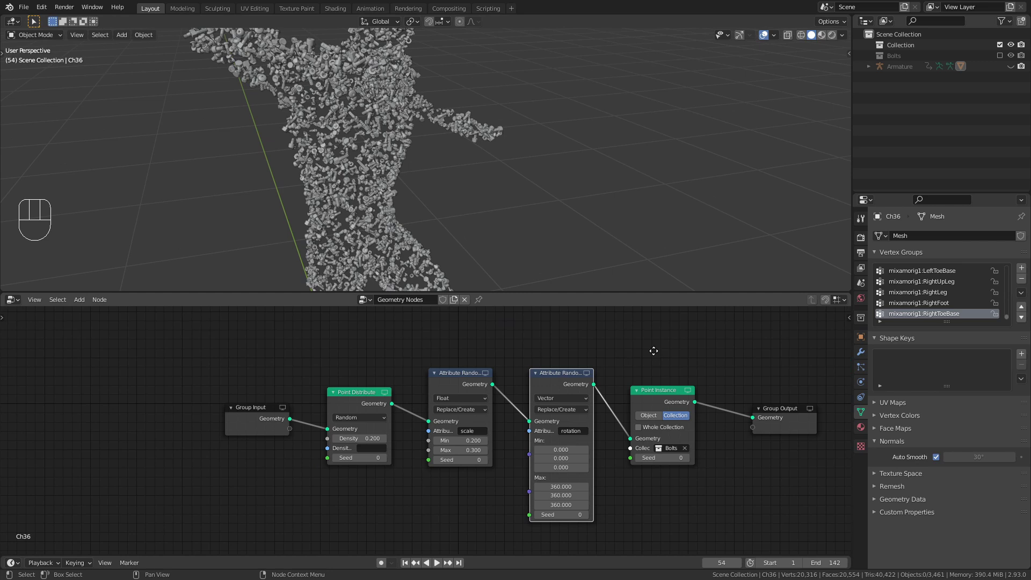
Insert a Join Geometry node between Point Instance and Group Output.
middle_drag(647, 350, 504, 345)
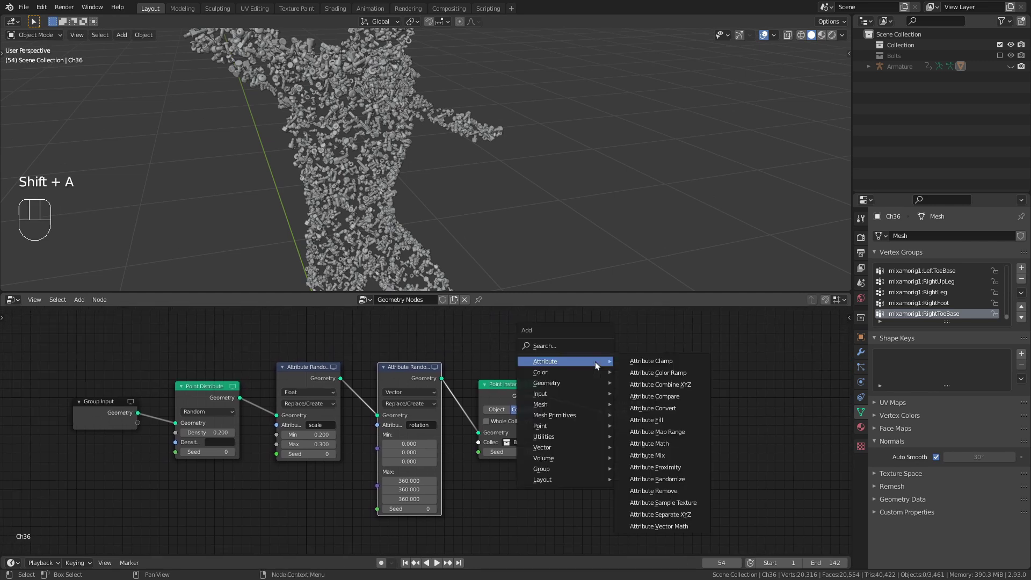
mouse_move(591, 382)
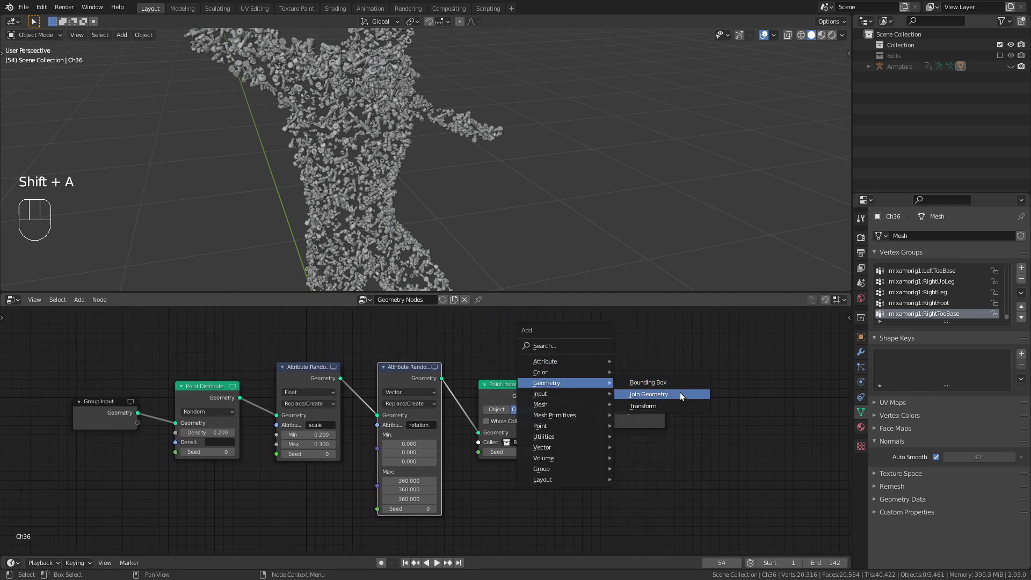
click(681, 396)
click(548, 392)
scroll(548, 391, up, 1)
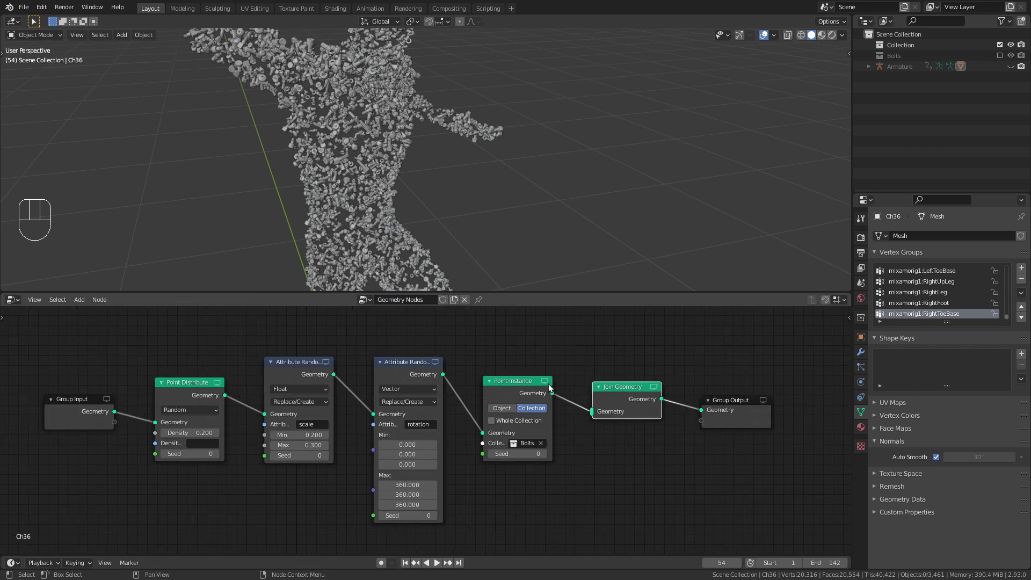
scroll(549, 387, up, 1)
middle_drag(575, 340, 598, 350)
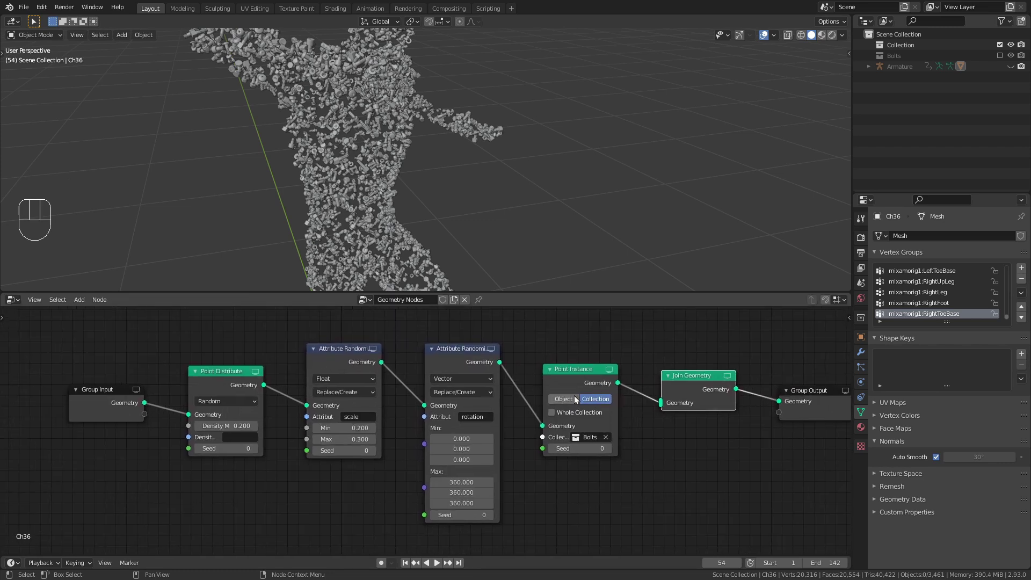
Connect Group Input's geometry to Join Geometry as well and check the mannequin mesh beneath the bolts.
drag(145, 403, 655, 406)
middle_drag(408, 226, 417, 180)
scroll(344, 182, up, 4)
scroll(253, 363, up, 6)
Set the Point Distribute node's Density Max to 1.
middle_drag(170, 351, 391, 352)
click(333, 424)
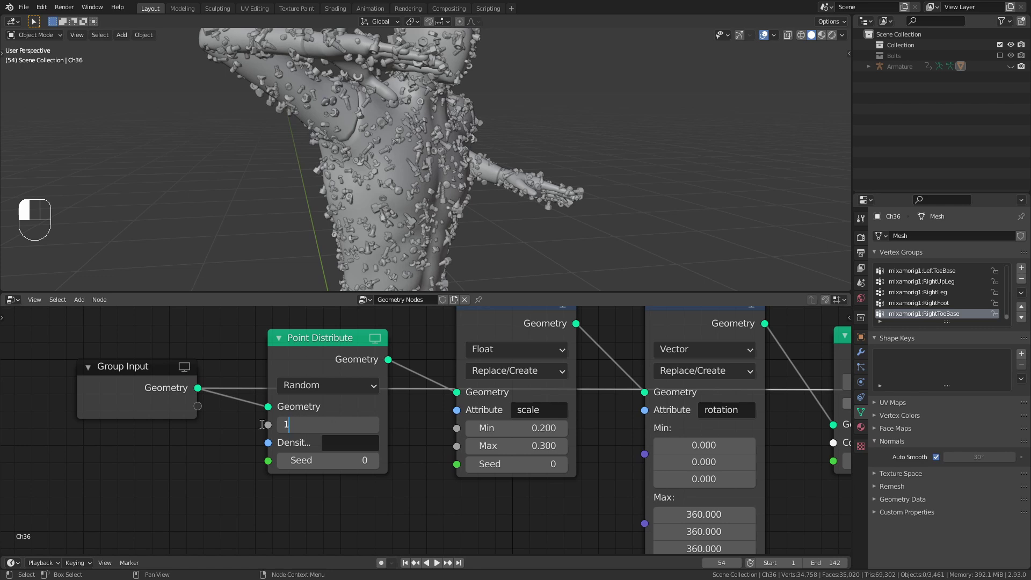
key(Return)
scroll(489, 332, down, 6)
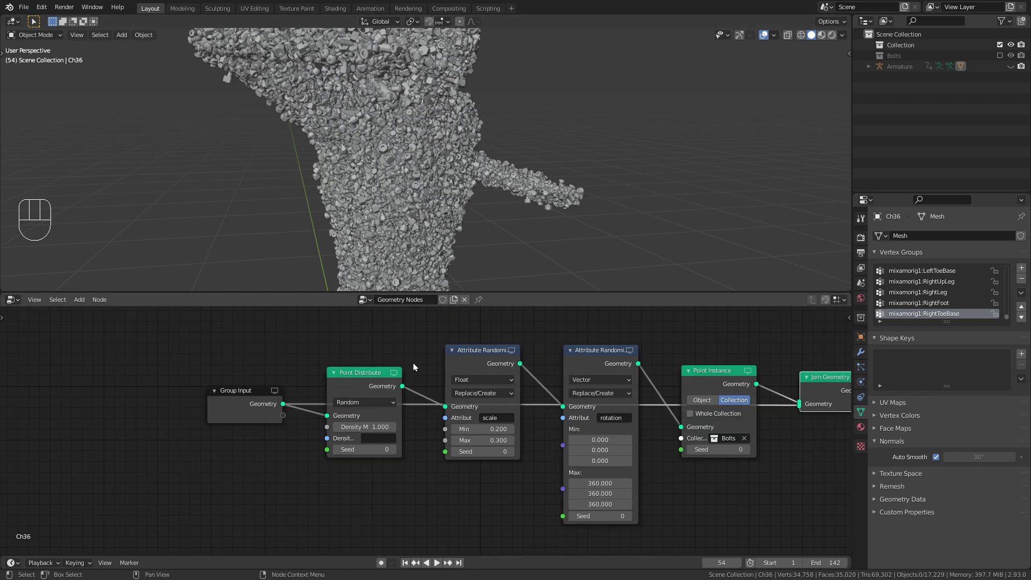
middle_drag(406, 360, 212, 353)
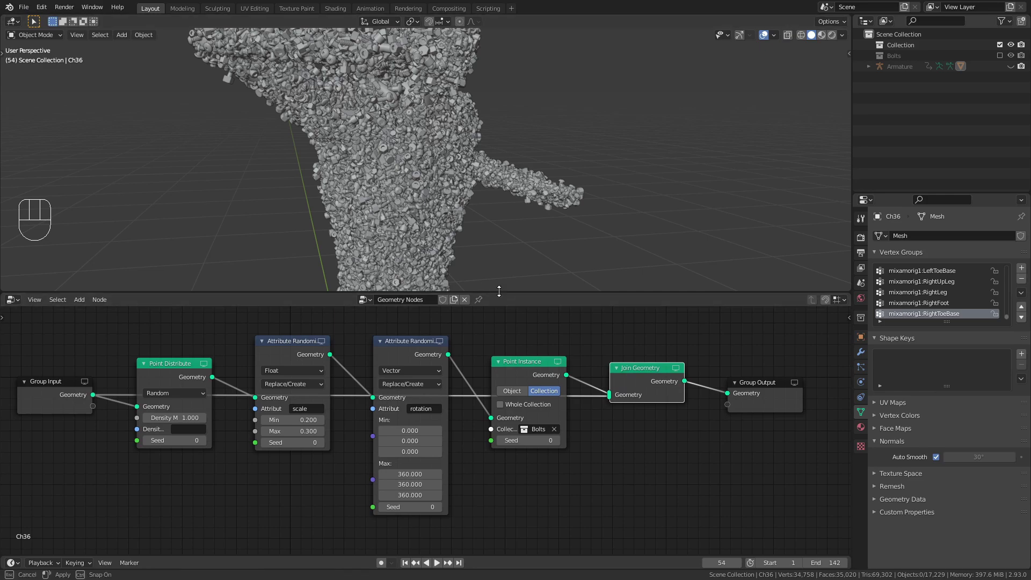
Enlarge the 3D viewport and play the dance while viewing the whole figure from the front.
drag(500, 292, 492, 543)
scroll(428, 346, down, 4)
middle_drag(427, 346, 456, 312)
key(space)
middle_drag(460, 348, 511, 344)
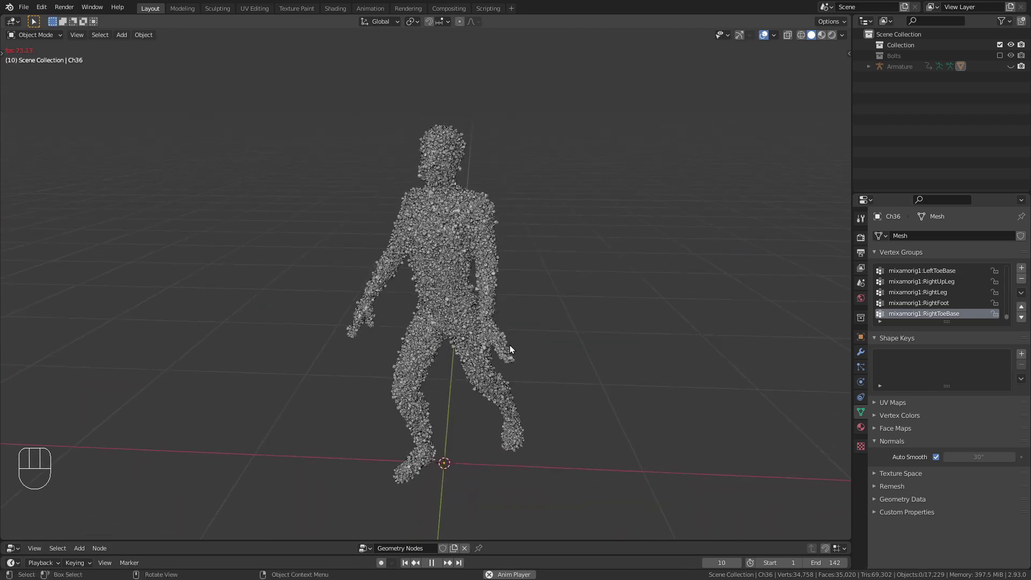
Stop the playback and enlarge the timeline area below the 3D viewport, viewing the figure from the side.
key(space)
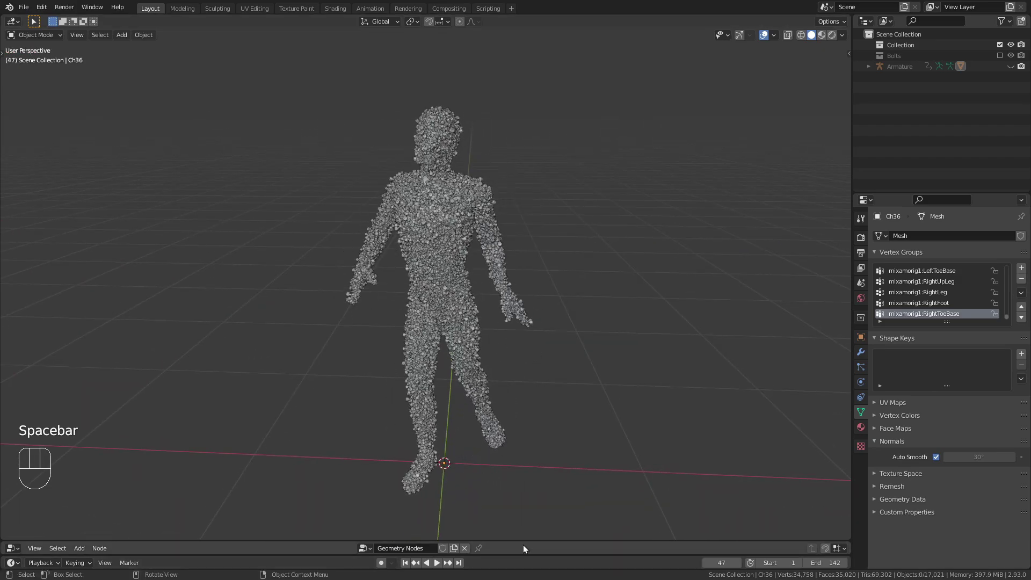
drag(523, 542, 526, 474)
drag(588, 555, 588, 486)
scroll(532, 371, down, 2)
middle_drag(495, 353, 449, 347)
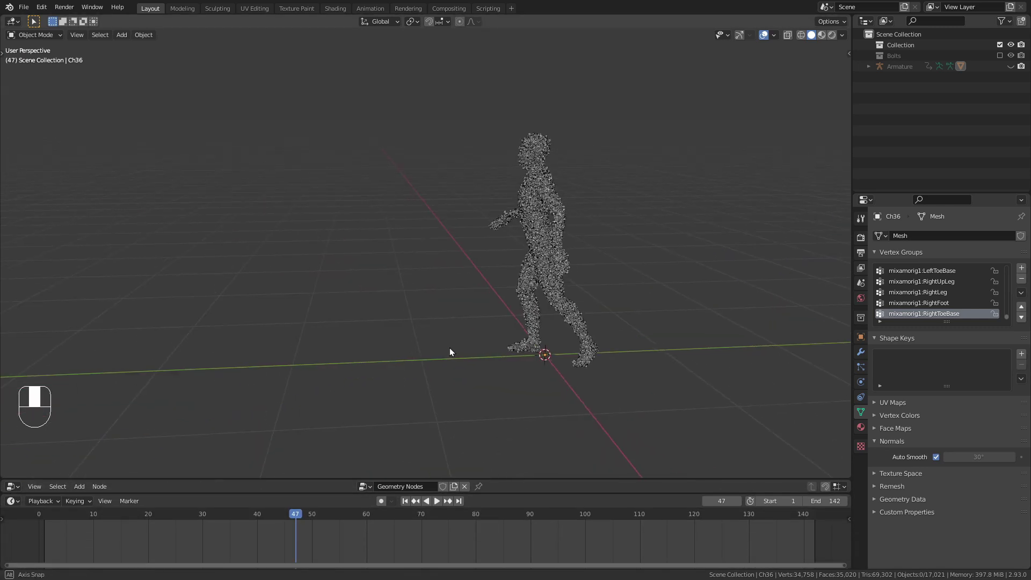
Add a plane under the figure and scale its mesh up in Edit Mode into a large floor.
key(shift+a)
mouse_move(485, 327)
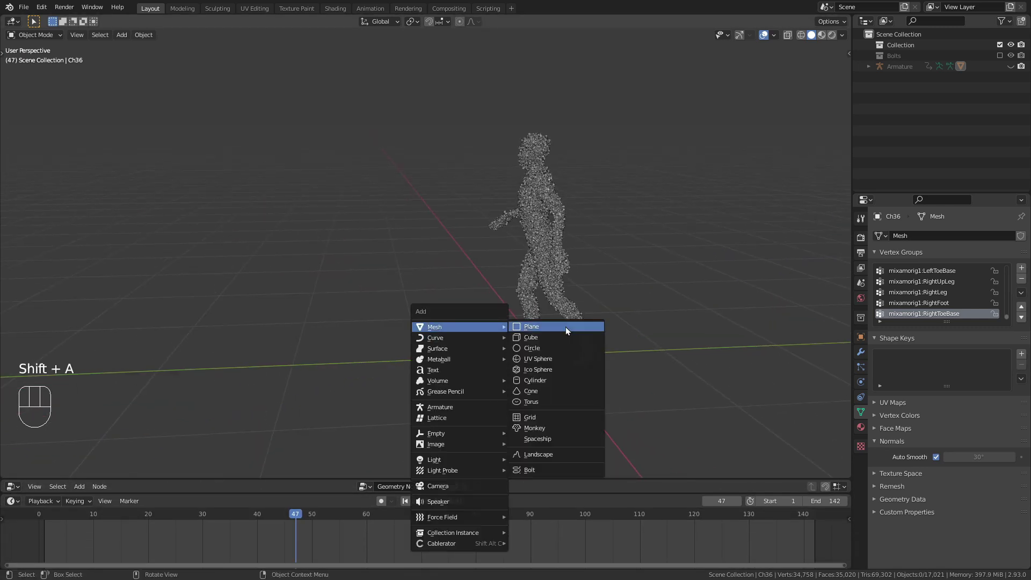
click(566, 327)
middle_drag(585, 347, 404, 341)
key(Tab)
key(s)
click(646, 376)
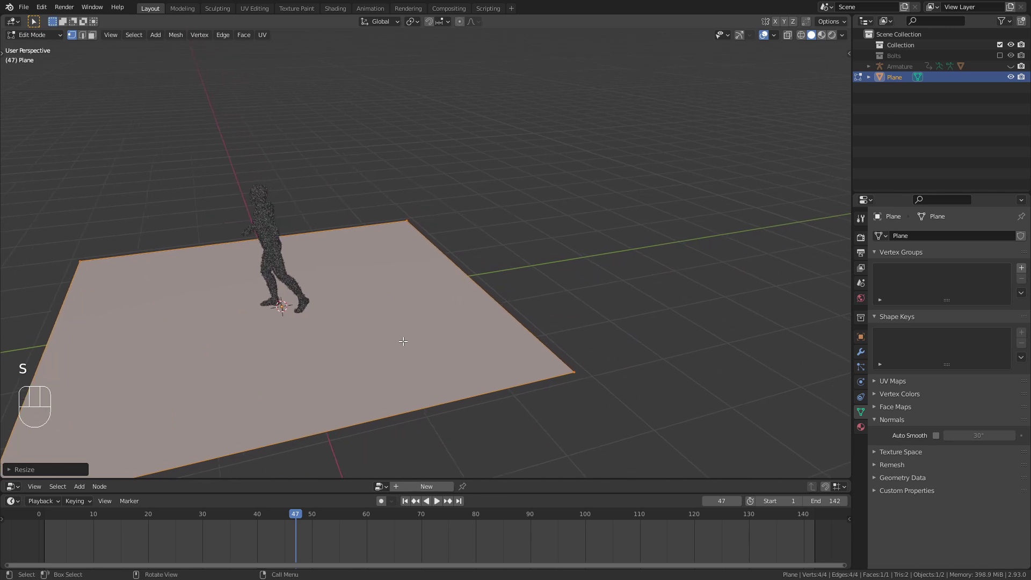
Extrude the floor's edge behind the figure straight up to form a tall back wall.
key(2)
click(494, 302)
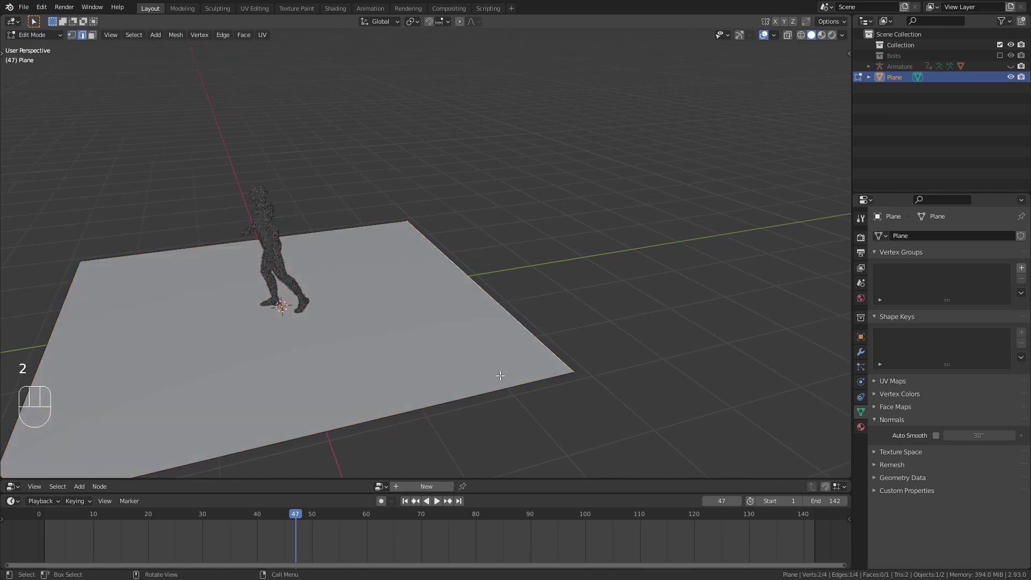
key(e)
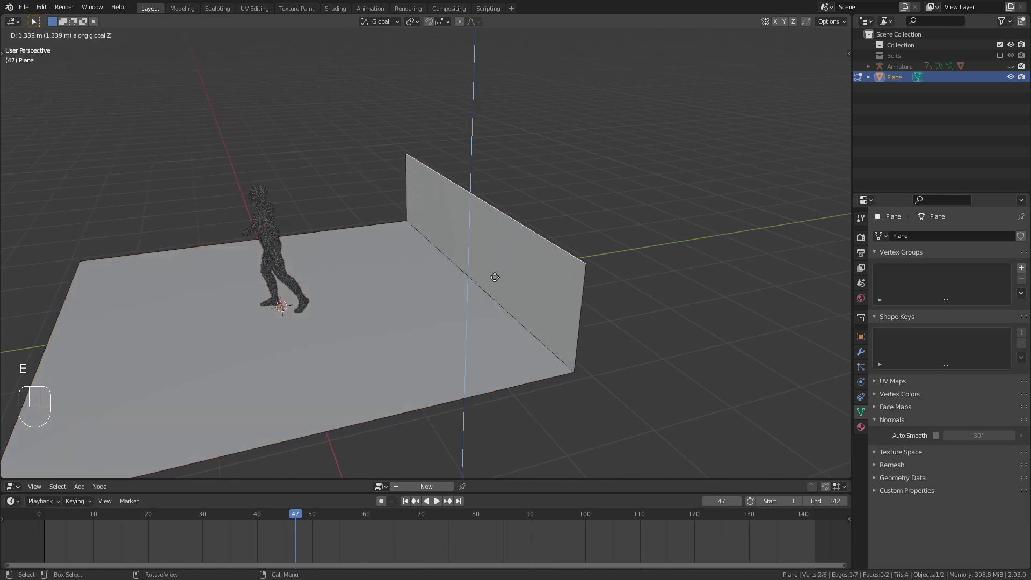
click(507, 184)
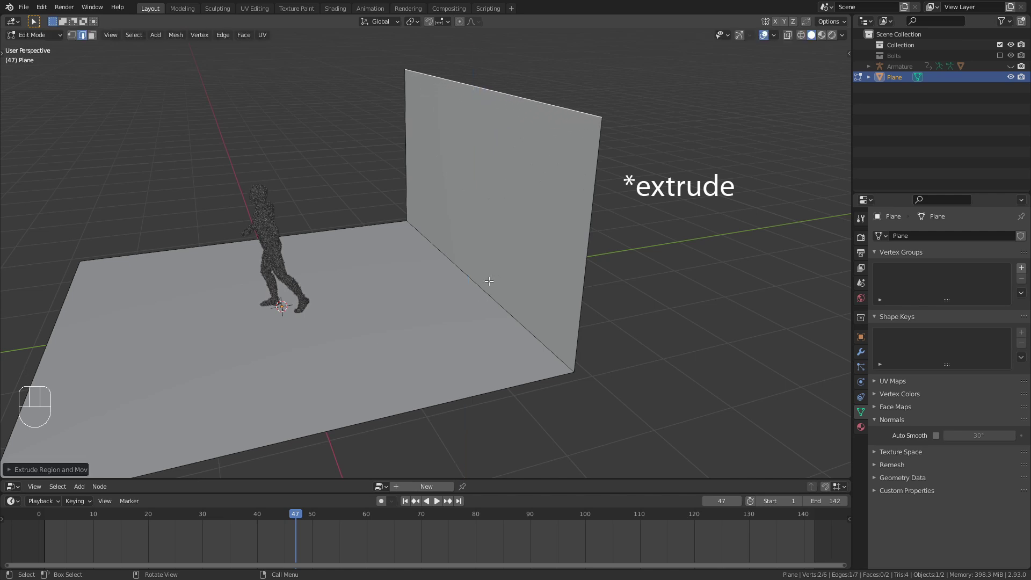
Bevel the edge between floor and back wall about 1.1 m wide with 7 segments into a curved transition.
click(480, 288)
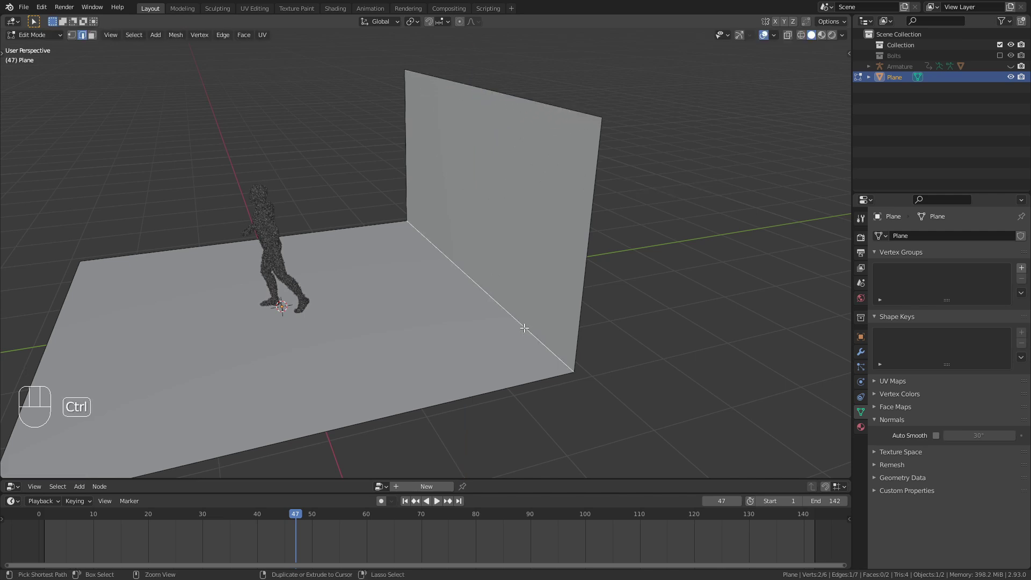
key(ctrl+b)
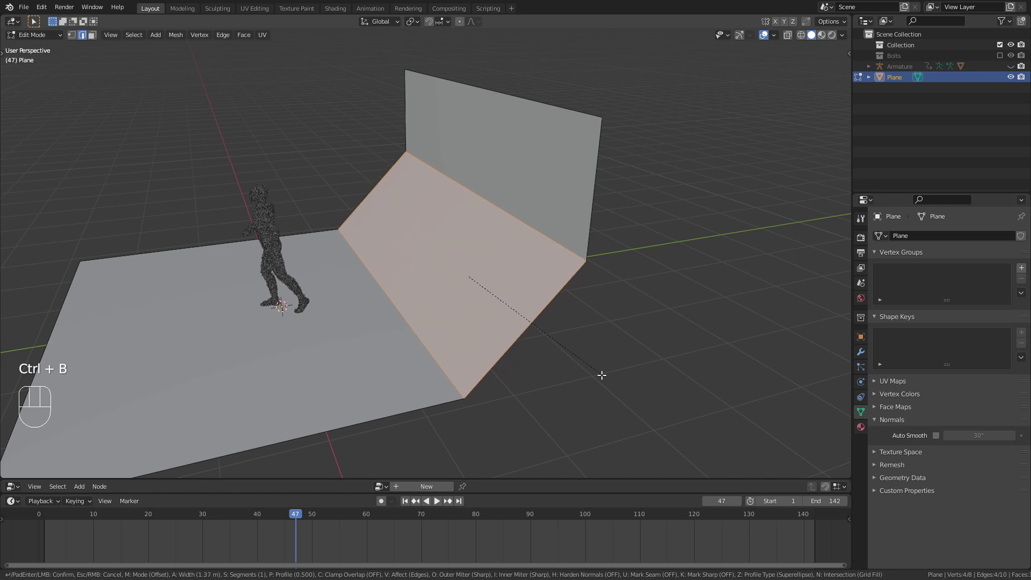
scroll(588, 365, up, 6)
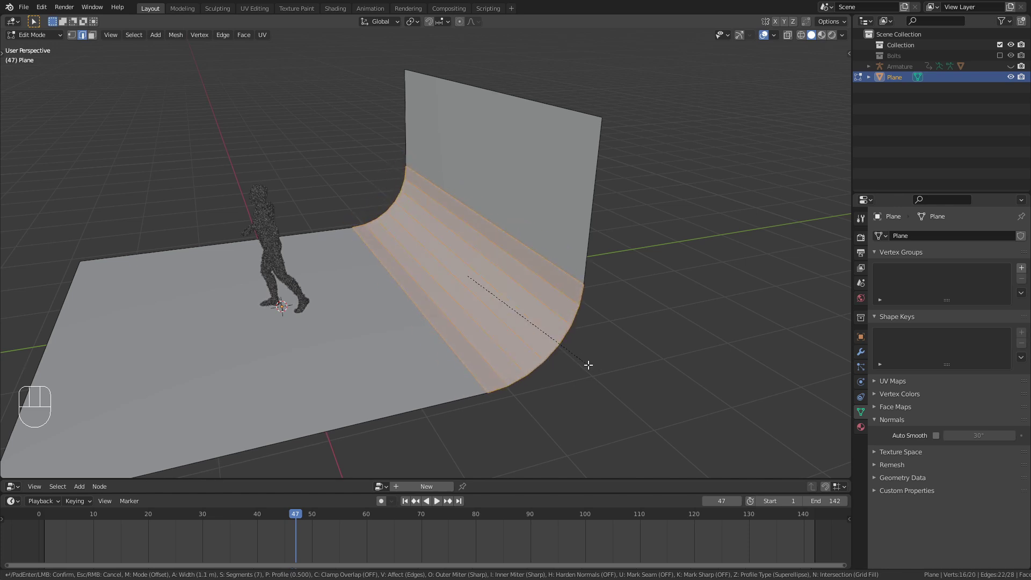
click(588, 365)
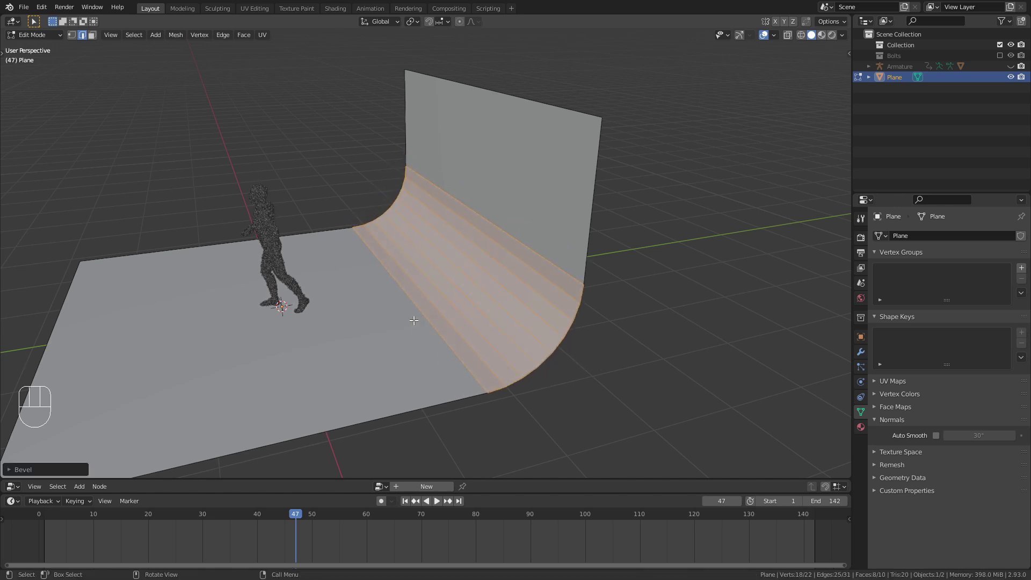
Widen the whole backdrop mesh along the X axis by a factor of about 1.8.
middle_drag(414, 320, 519, 276)
scroll(493, 317, down, 2)
key(a)
key(s)
key(x)
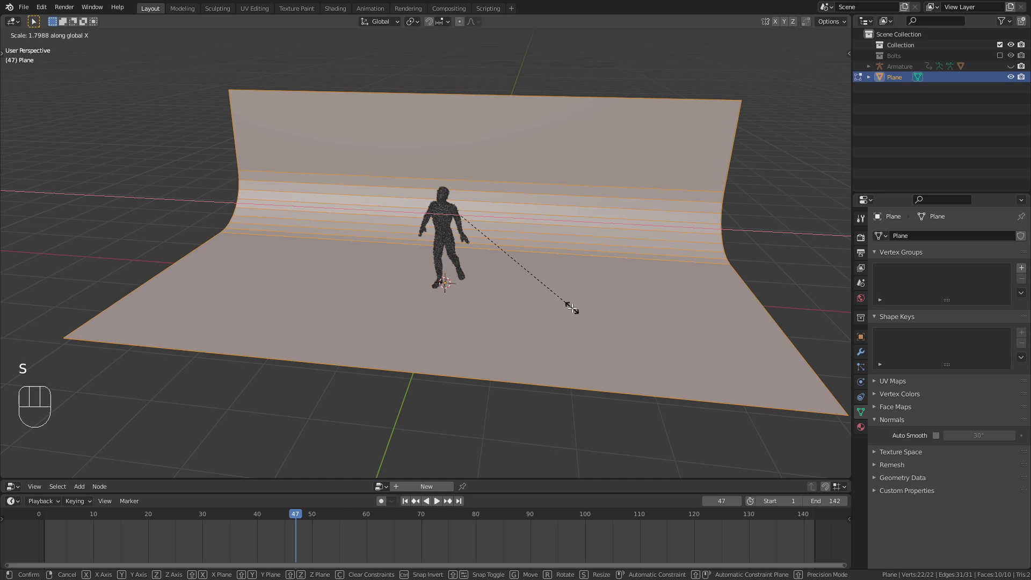
click(571, 307)
Return to Object Mode and shade the backdrop smooth.
key(Tab)
scroll(521, 241, up, 3)
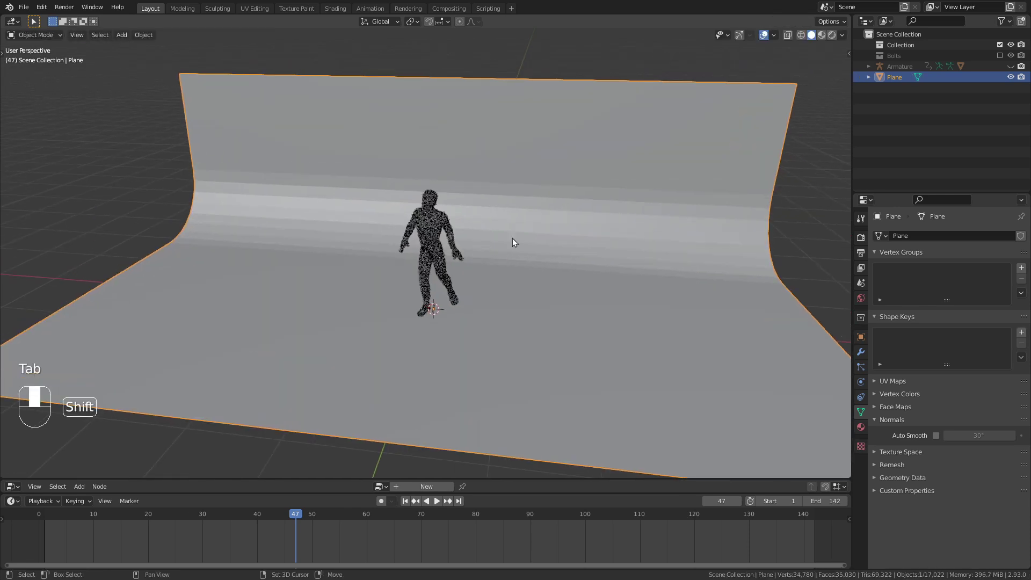
right_click(540, 199)
click(540, 198)
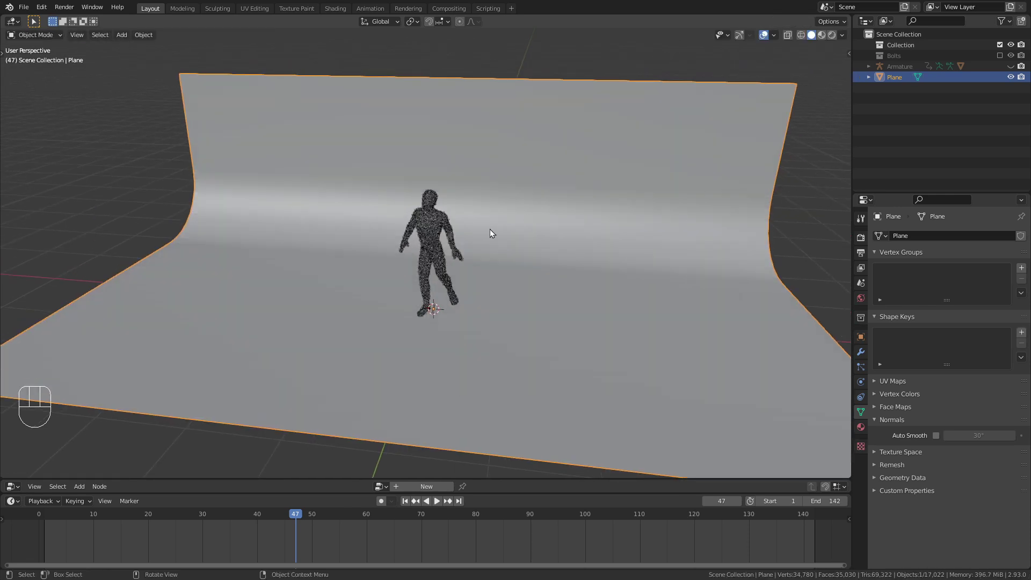
Add a camera and align it to a straight-on front view of the whole figure against the backdrop.
mouse_move(487, 229)
middle_down()
mouse_move(559, 256)
mouse_move(659, 221)
mouse_move(564, 233)
mouse_move(499, 223)
middle_up()
scroll(491, 260, up, 2)
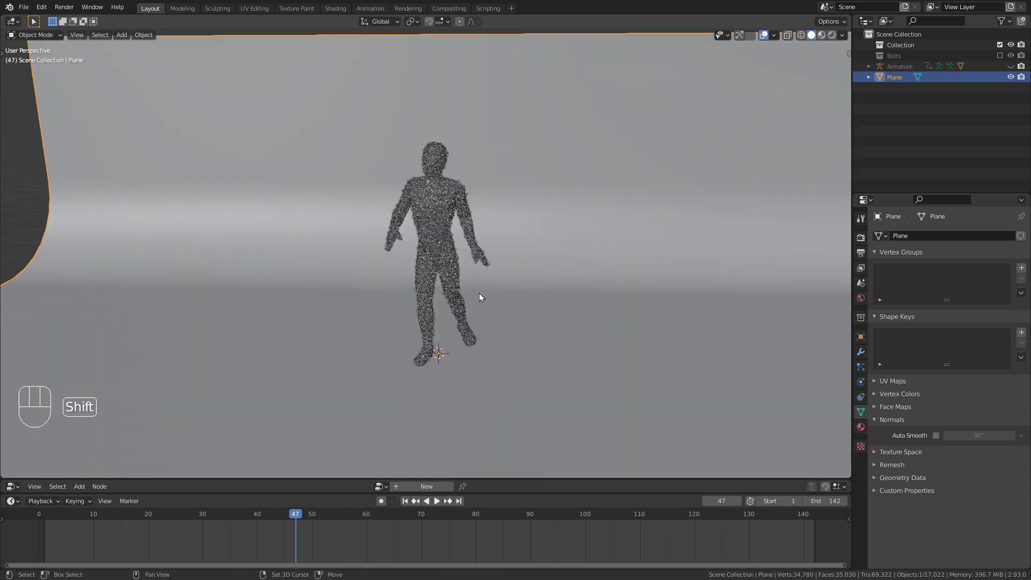
key(shift+a)
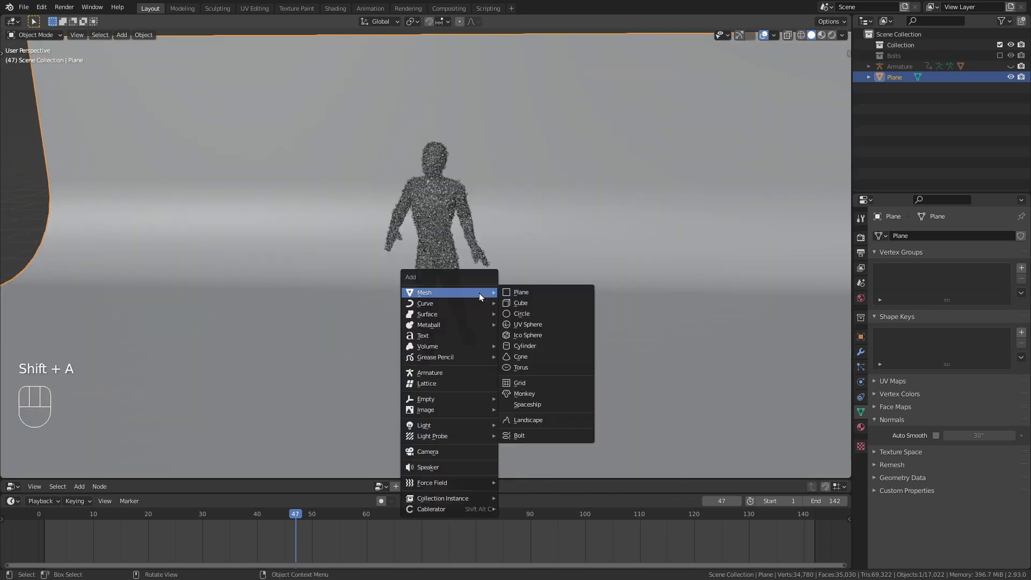
click(427, 452)
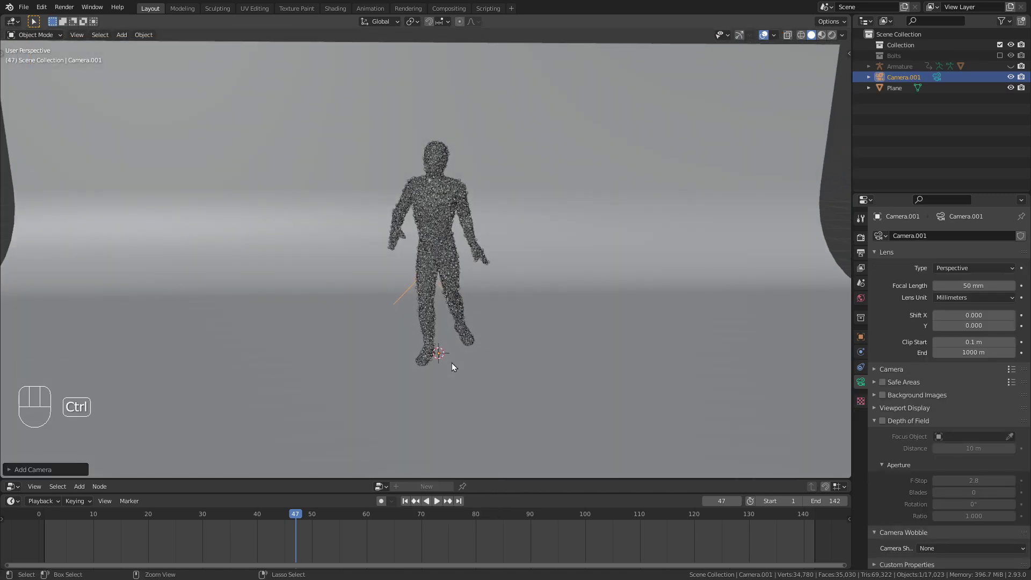
key(ctrl+KP_0)
key(KP_0)
middle_drag(547, 313, 546, 310)
key(ctrl)
key(ctrl+alt)
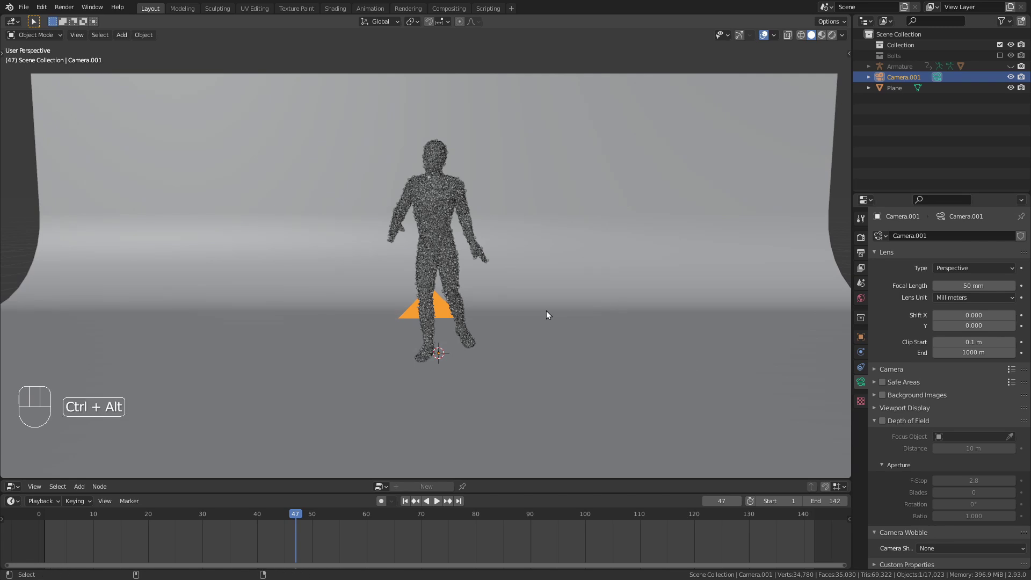
key(ctrl+alt+KP_0)
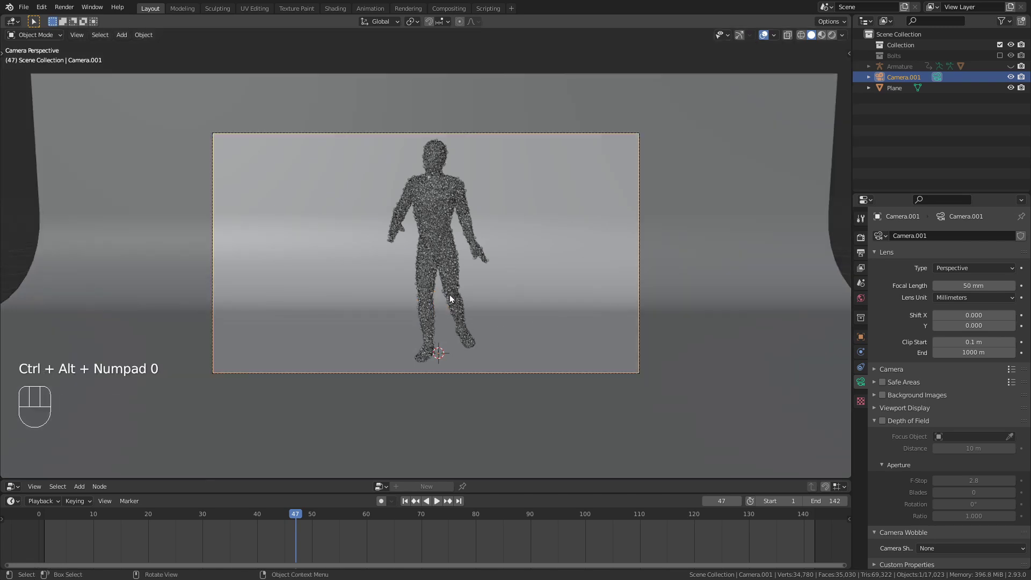
Move the camera slightly back and up so the figure fits the frame at frame 67, and play the dance to check the framing.
drag(297, 513, 405, 517)
key(g)
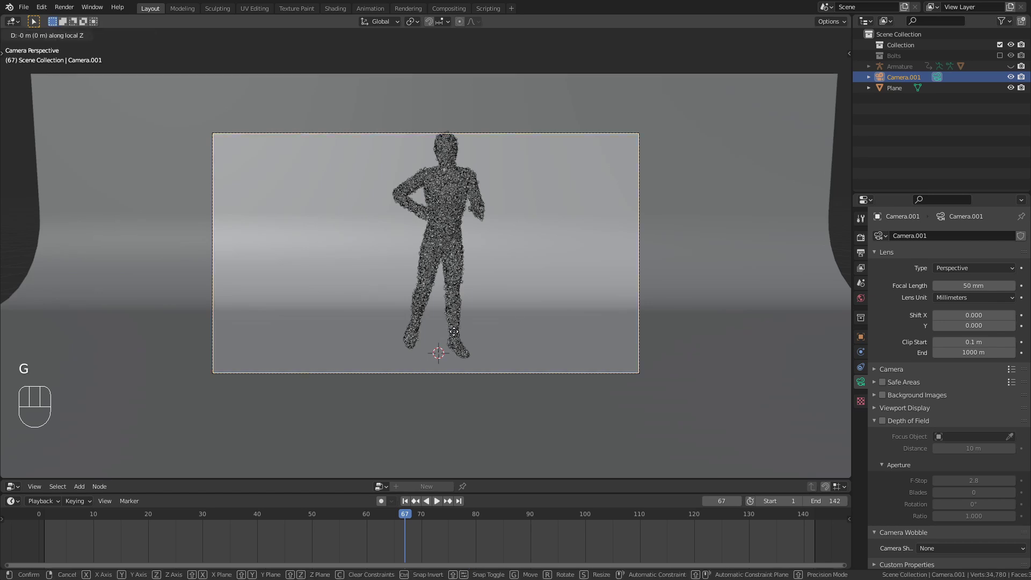
click(466, 378)
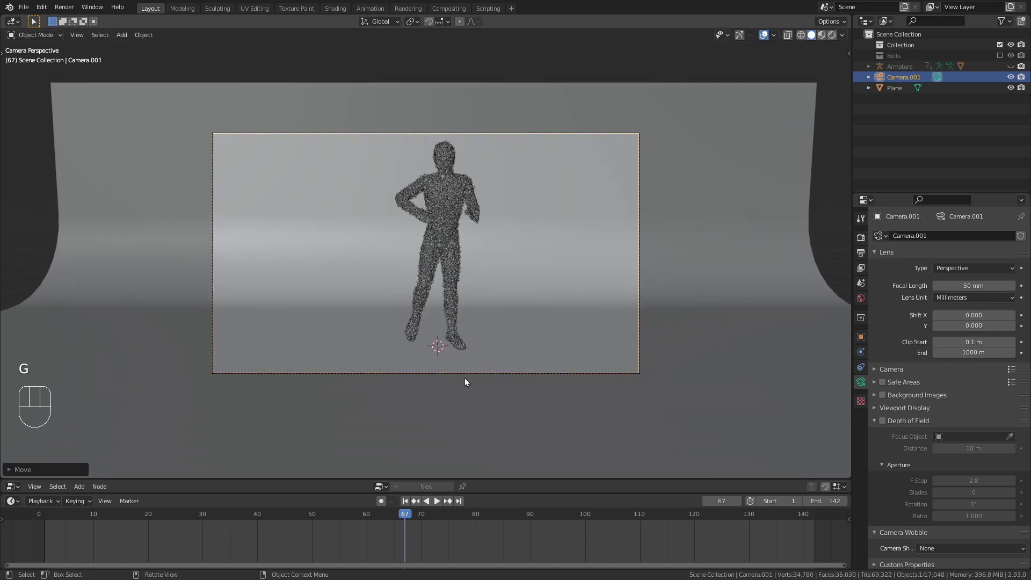
key(g)
key(z)
click(464, 341)
key(space)
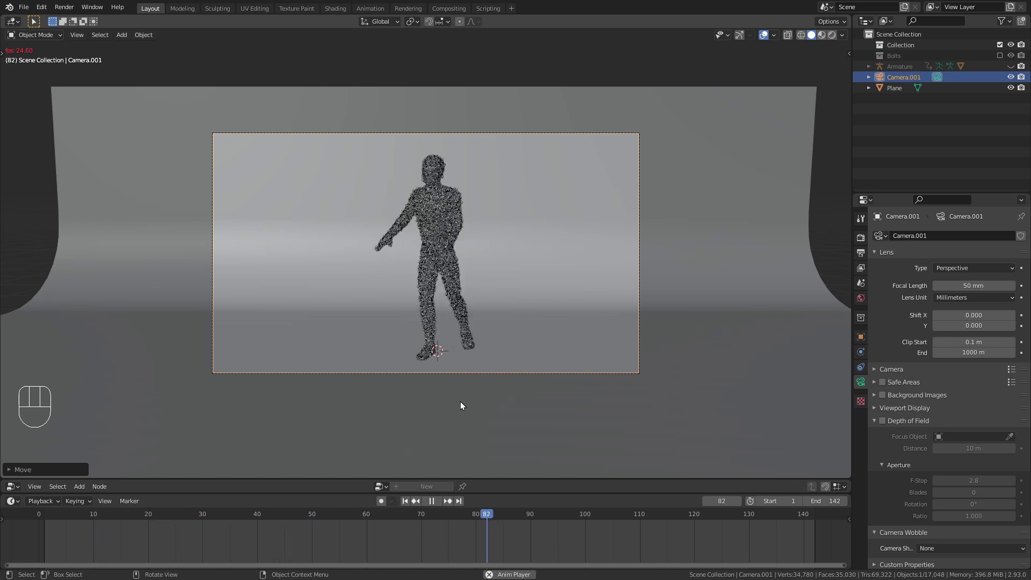
key(space)
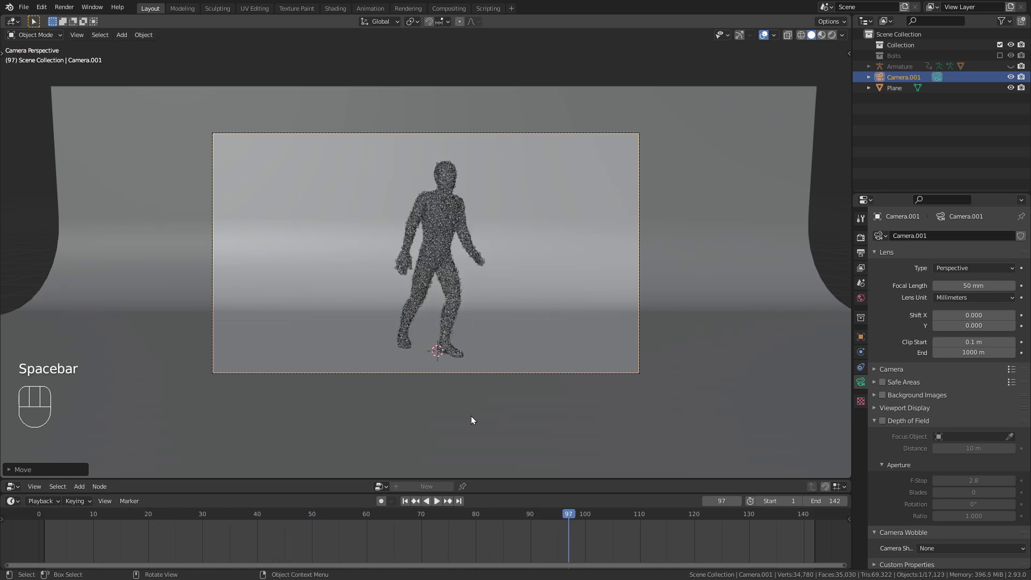
Show the viewport in Rendered shading and switch the render engine to Eevee.
click(831, 35)
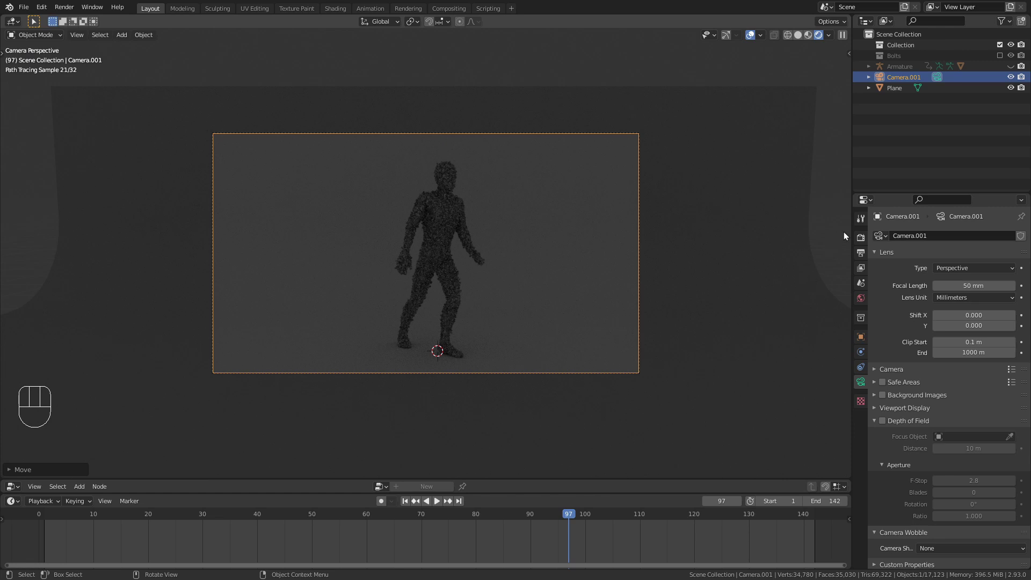
click(861, 238)
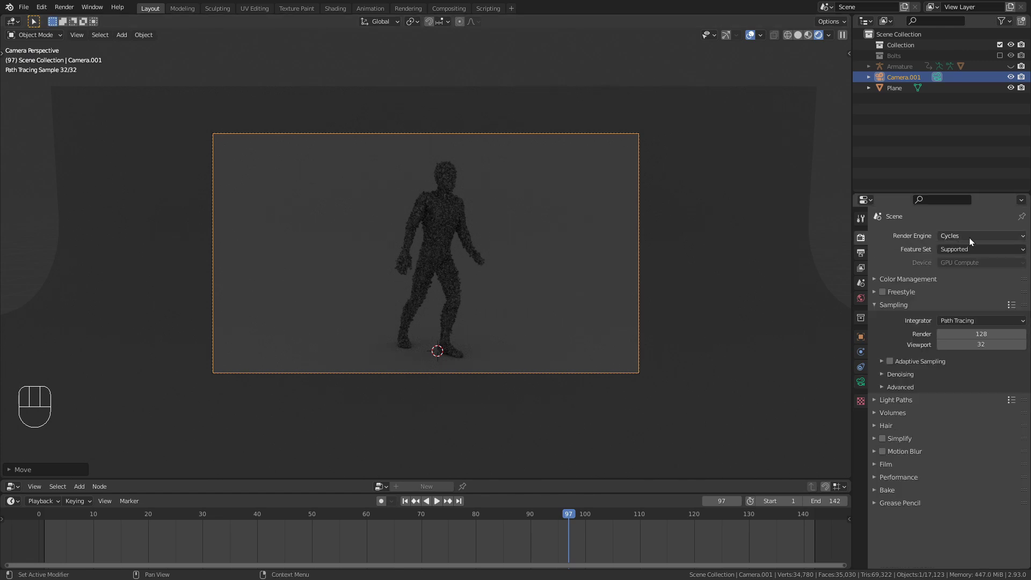
click(969, 238)
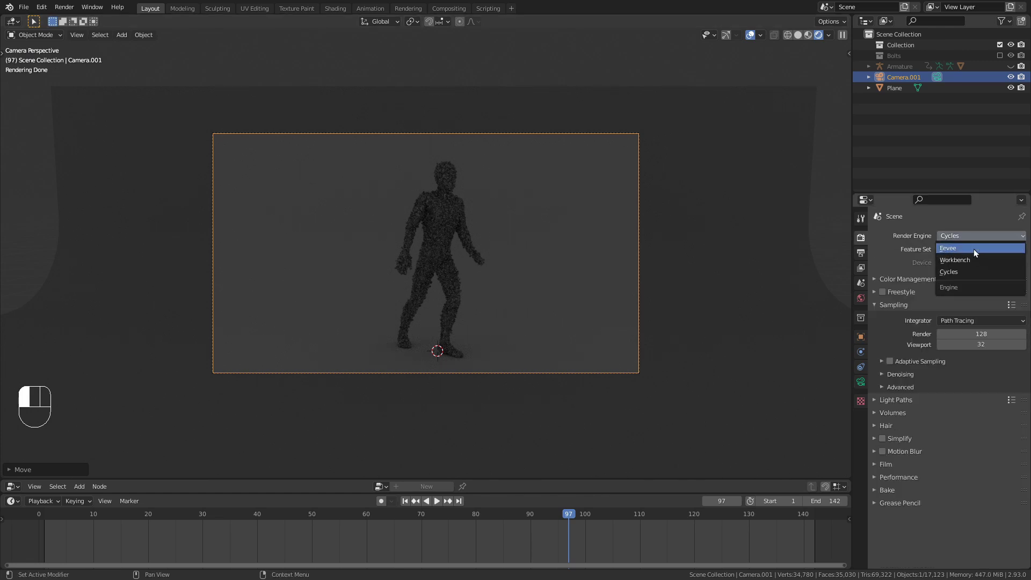
click(974, 249)
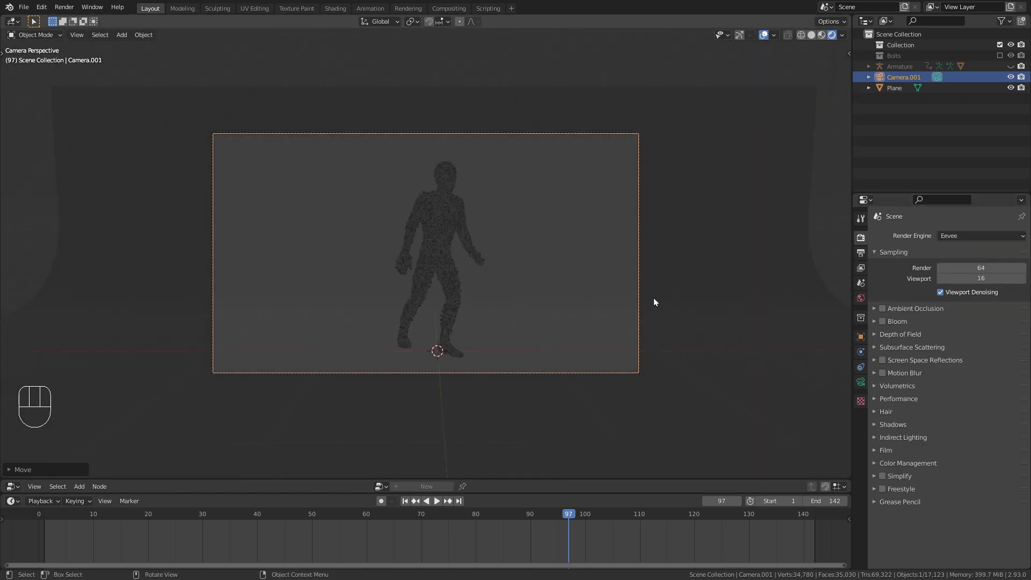
Assign an Environment Texture to the world background's color.
click(861, 299)
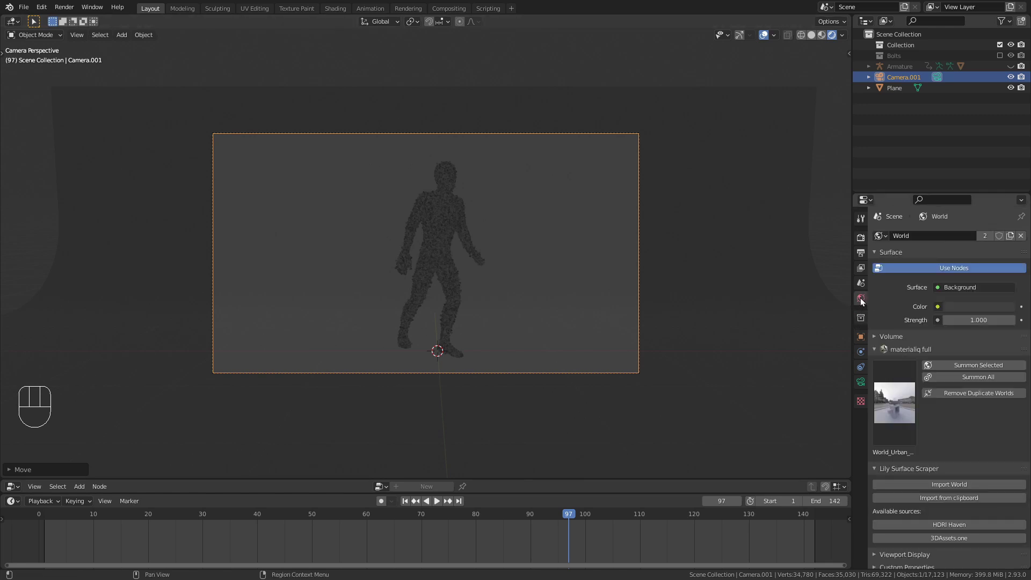
click(938, 306)
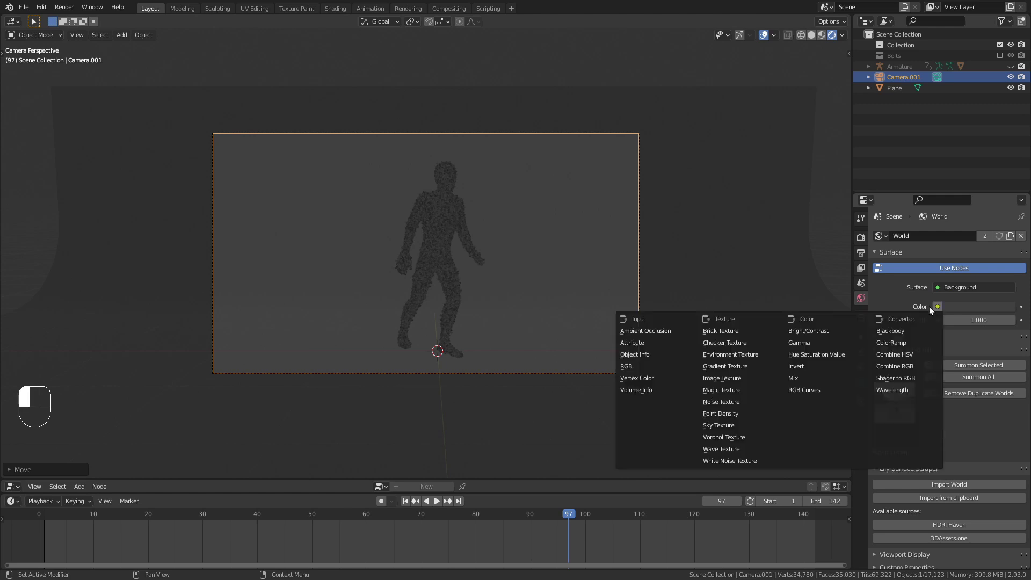
click(757, 352)
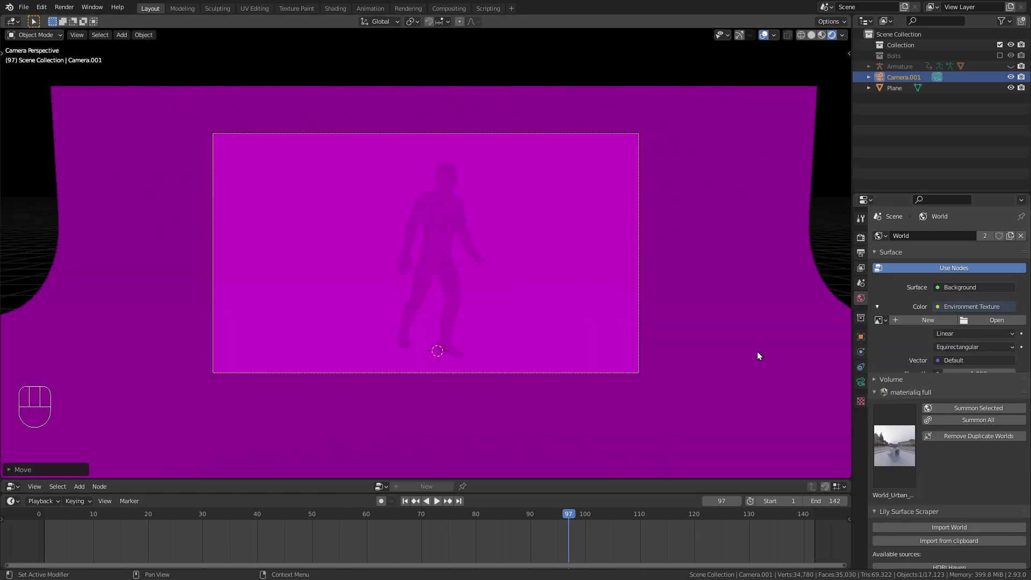
Load forest.exr from Blender's datafiles\studiolights\world folder as the world's environment image.
click(997, 320)
click(192, 407)
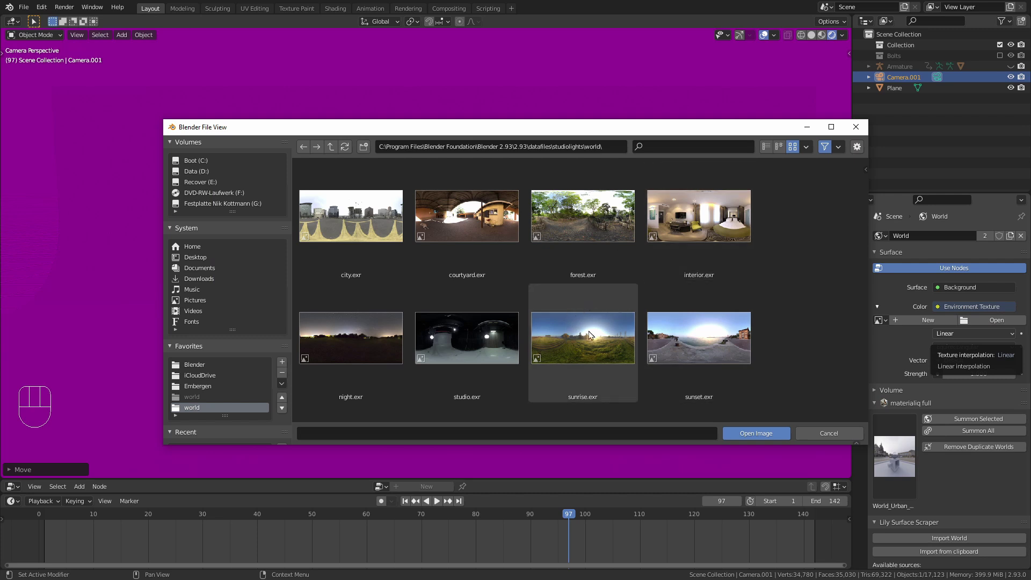
click(526, 150)
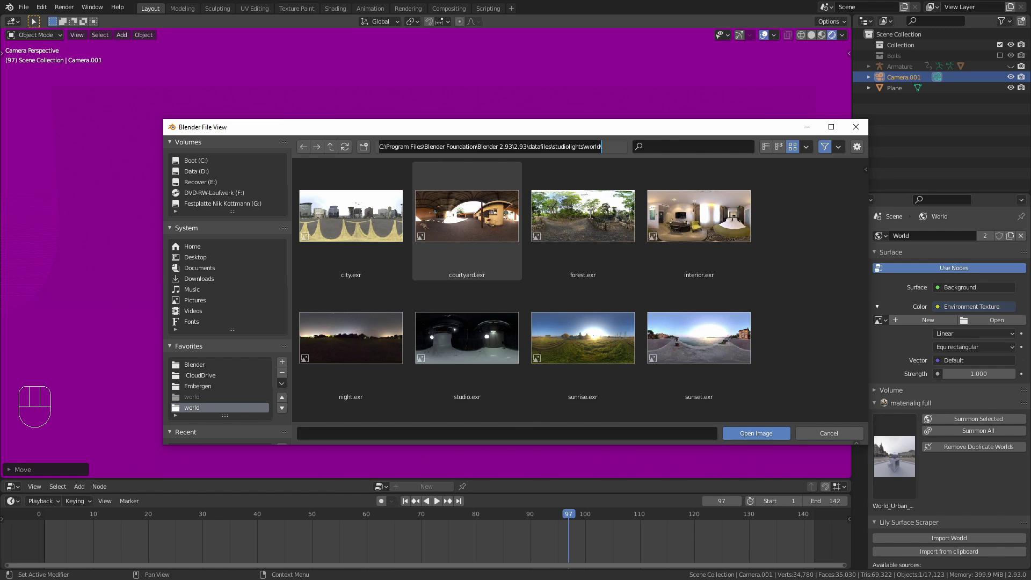
click(591, 219)
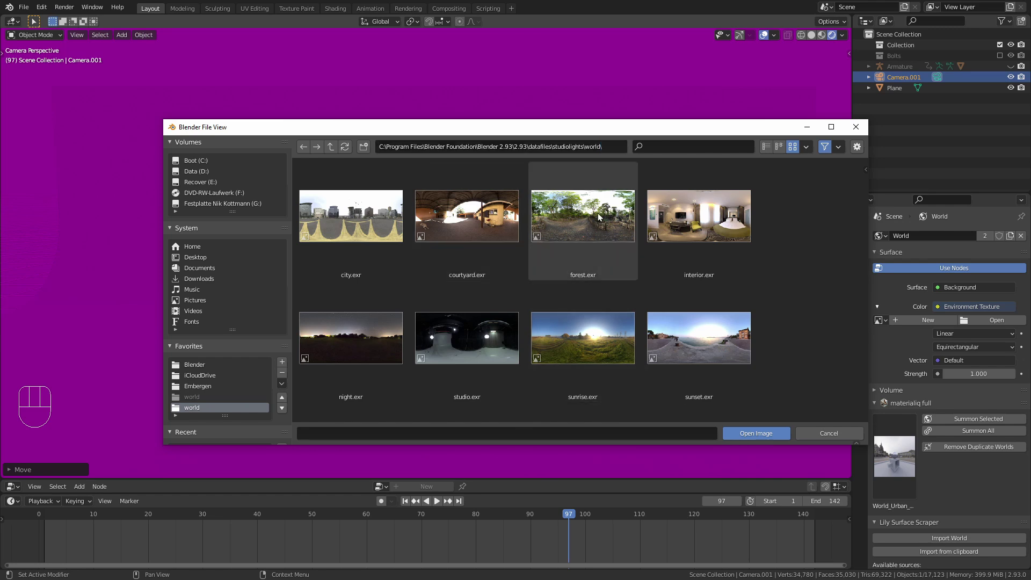
click(599, 217)
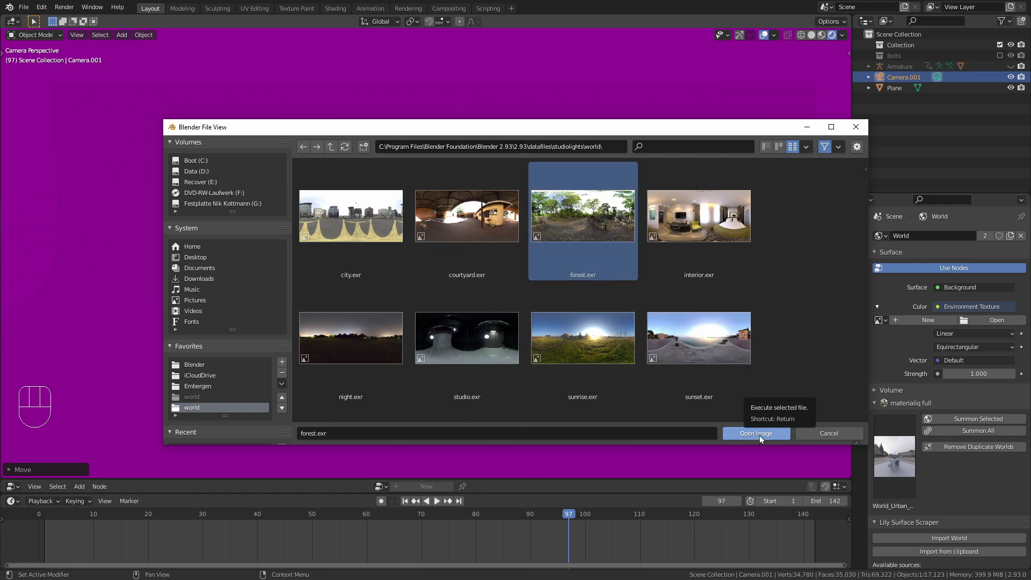
click(758, 432)
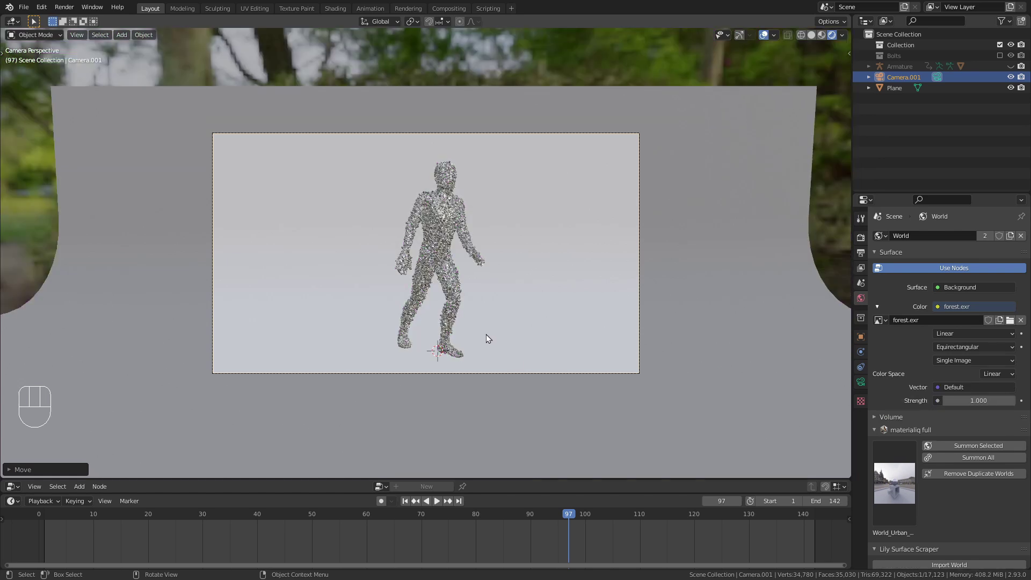
Select the curved backdrop plane and give it a new material.
scroll(486, 334, up, 2)
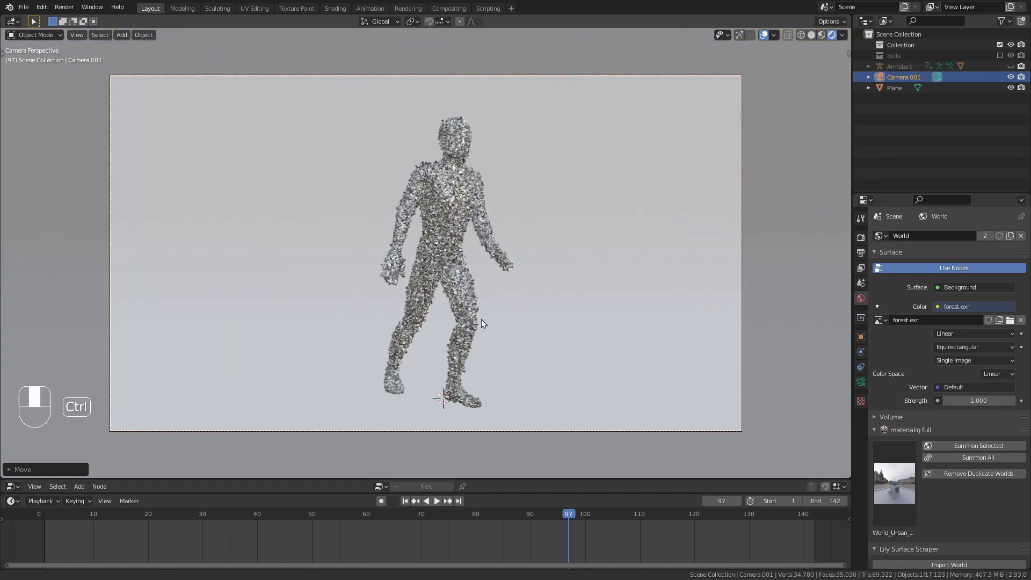
ctrl+middle_drag(482, 330, 489, 363)
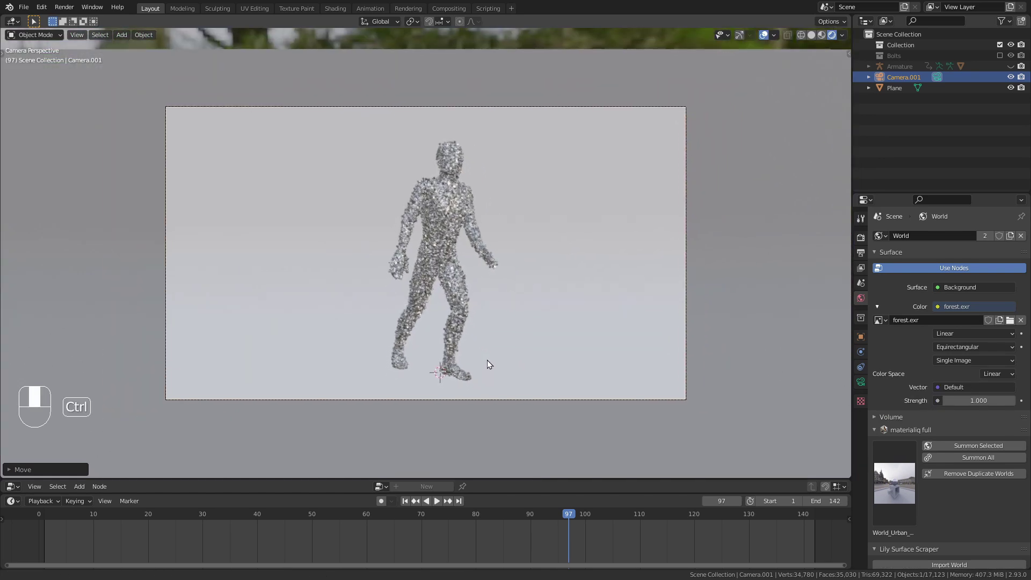
click(566, 192)
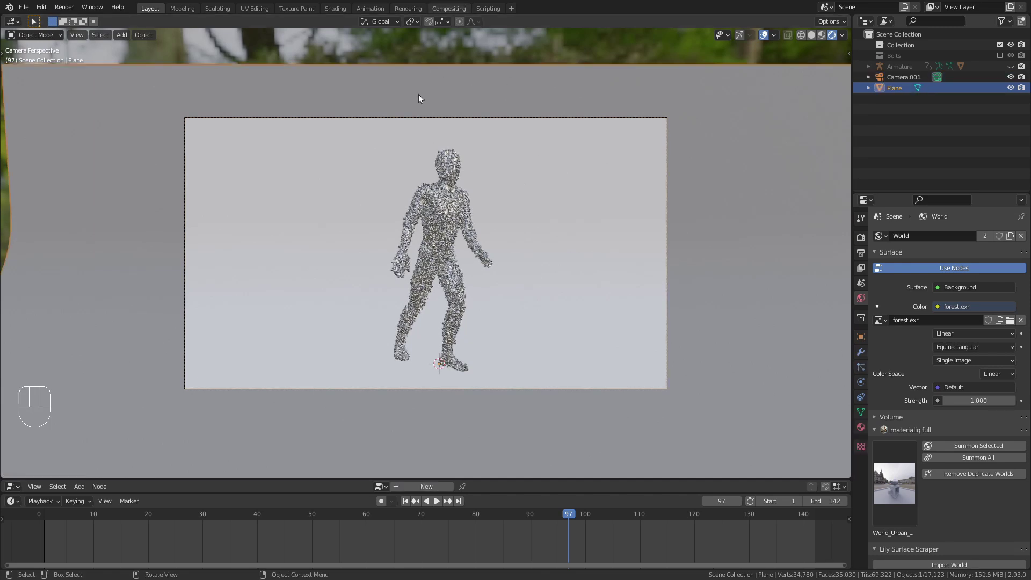
click(862, 428)
click(875, 297)
click(926, 282)
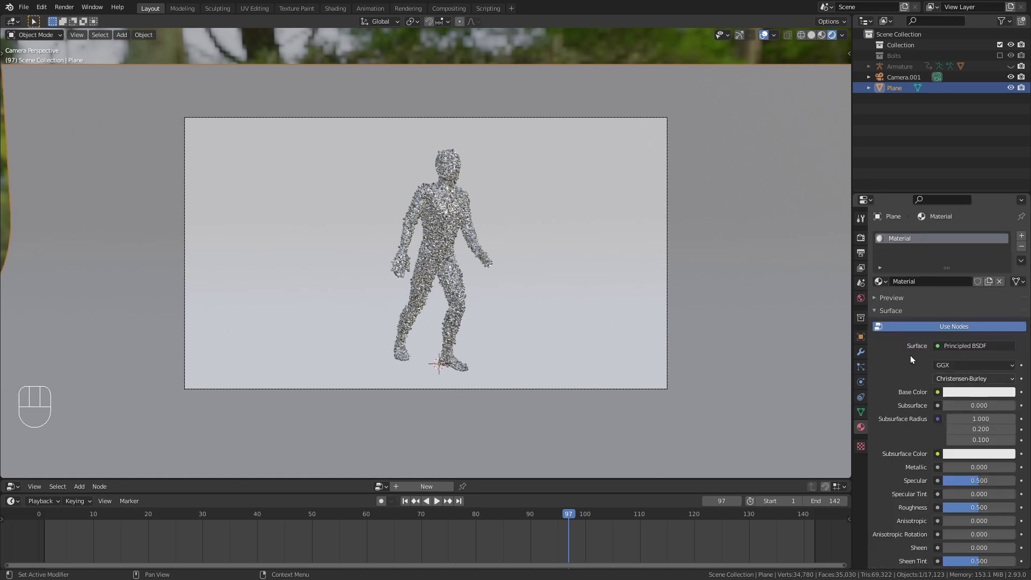
Set the backdrop material's base color to a soft violet-blue.
scroll(909, 353, down, 1)
click(961, 372)
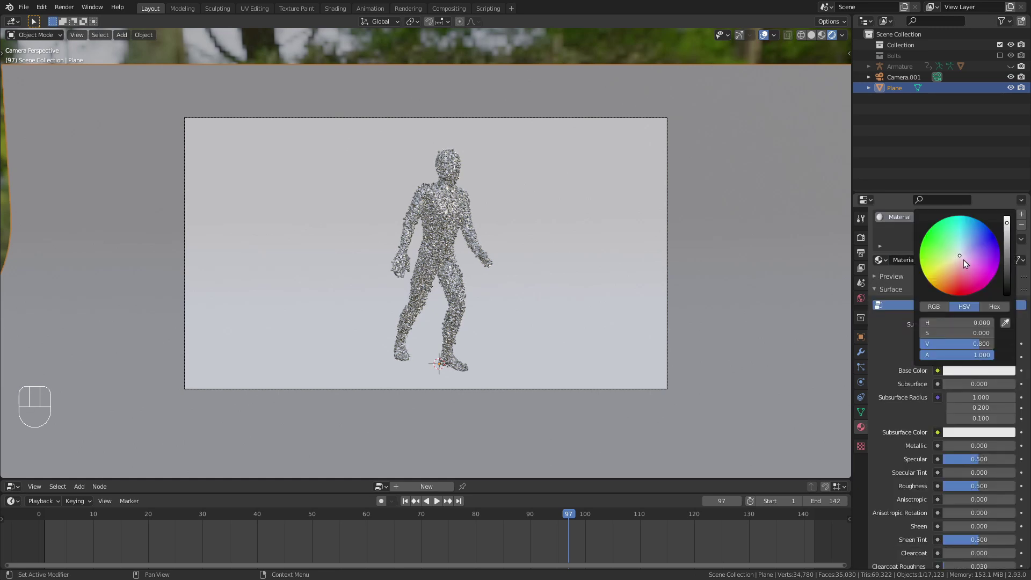
mouse_move(963, 260)
mouse_down()
mouse_move(949, 271)
mouse_move(978, 262)
mouse_move(974, 247)
mouse_up()
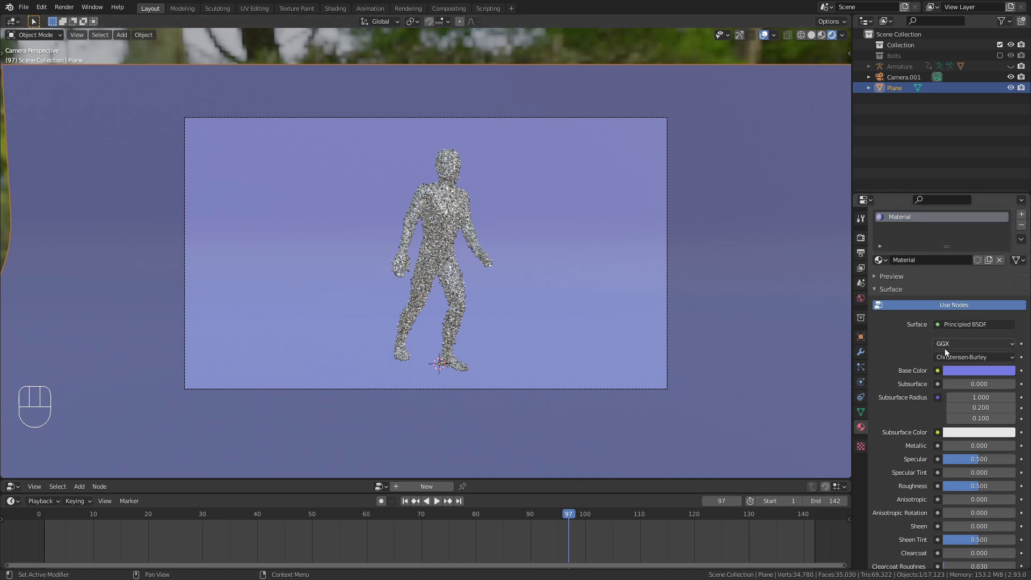
scroll(949, 347, up, 1)
scroll(443, 262, up, 2)
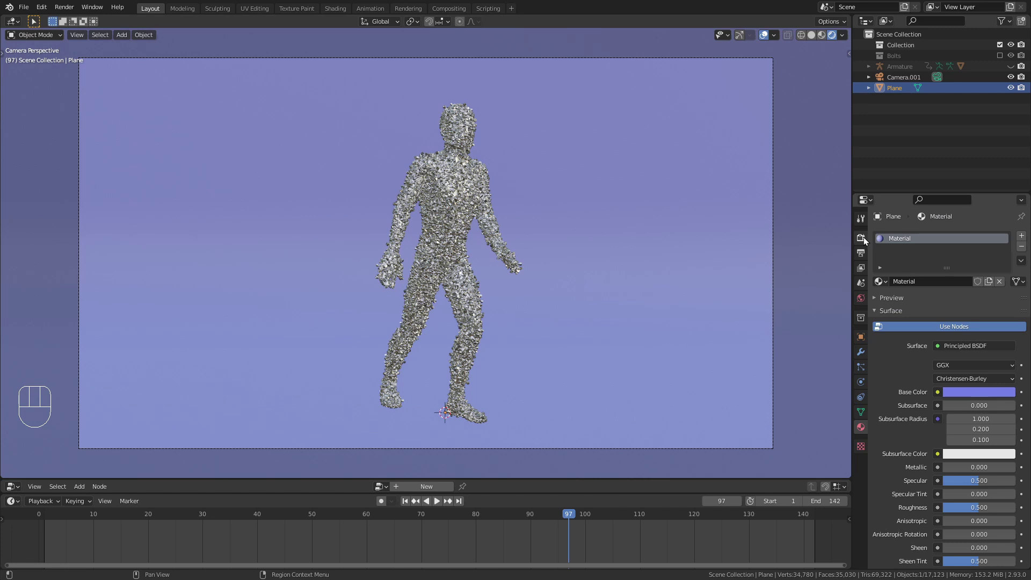
Enable Ambient Occlusion for Eevee and set its distance to 0.5 m.
click(862, 238)
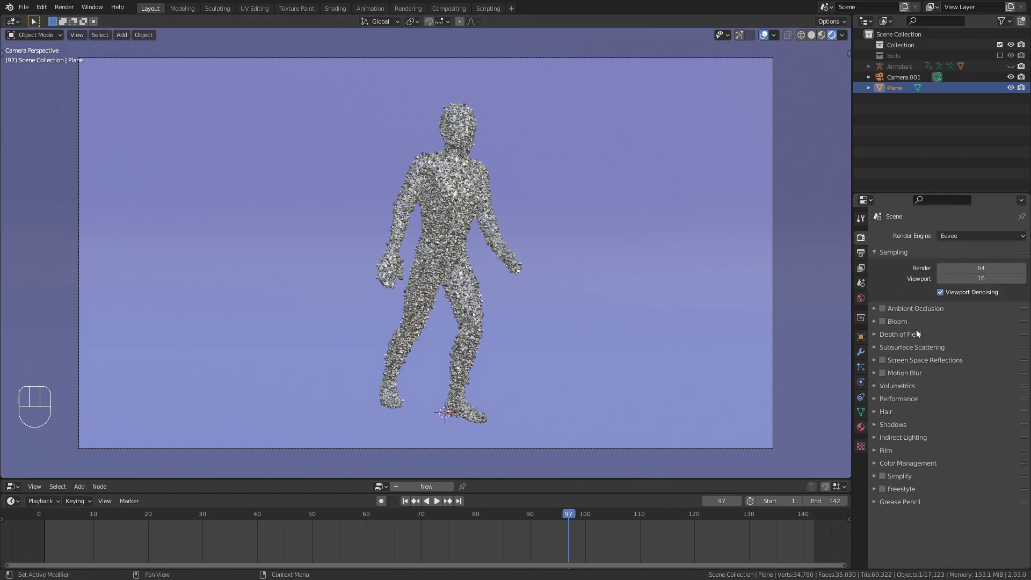
click(883, 309)
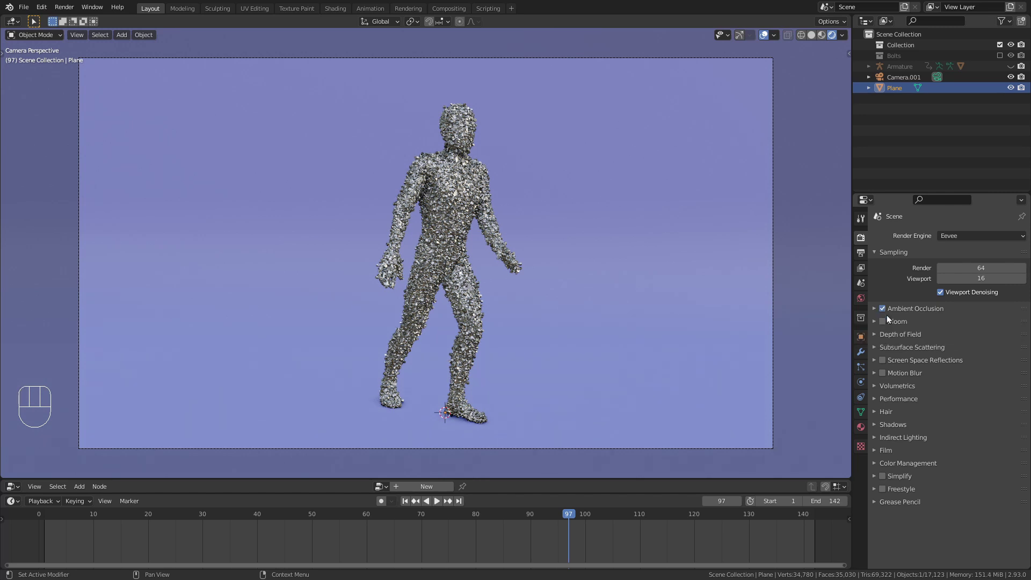
click(874, 309)
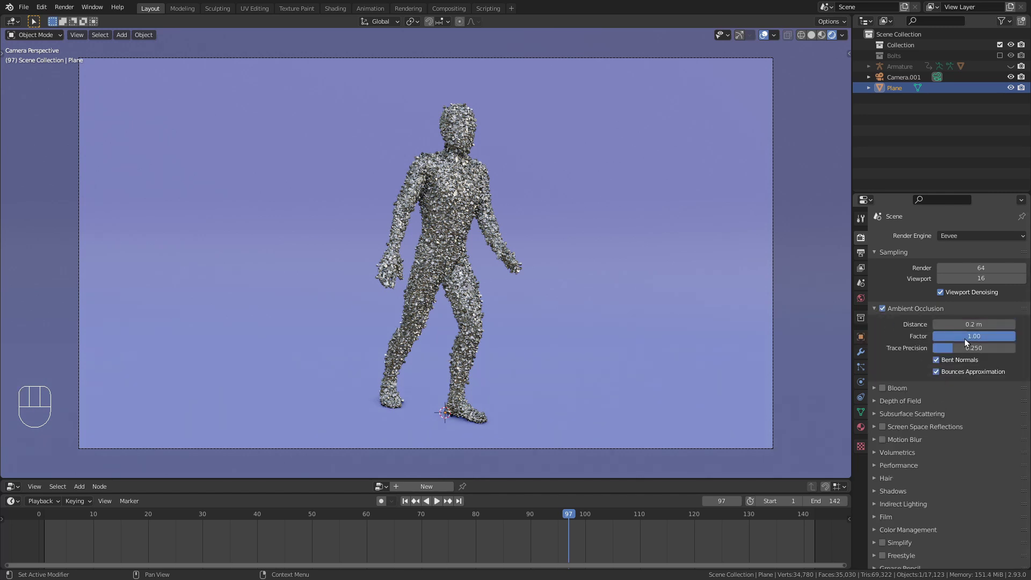
click(971, 325)
key(Return)
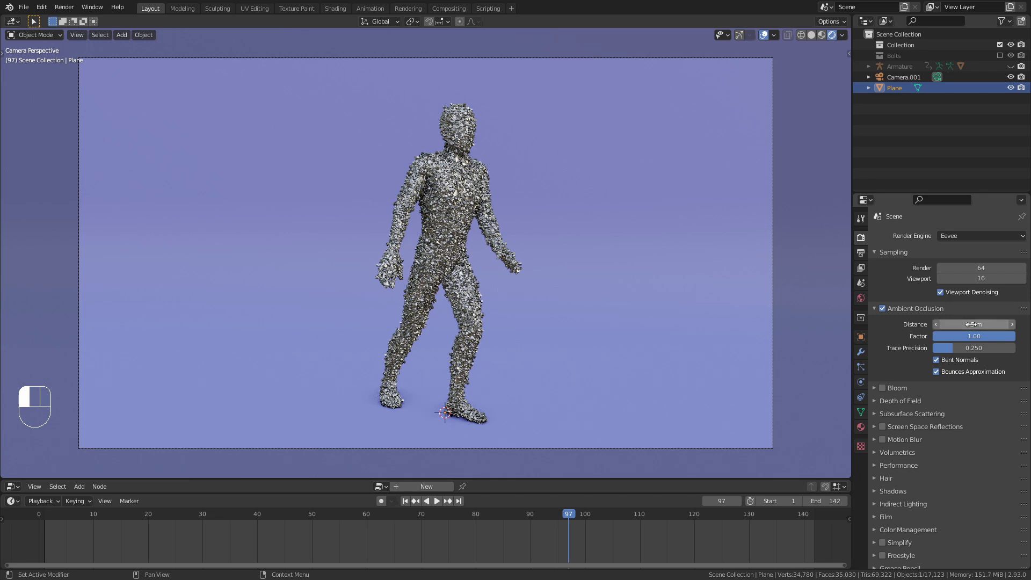
Preview Bloom and switch it back off, and enable Screen Space Reflections.
click(883, 388)
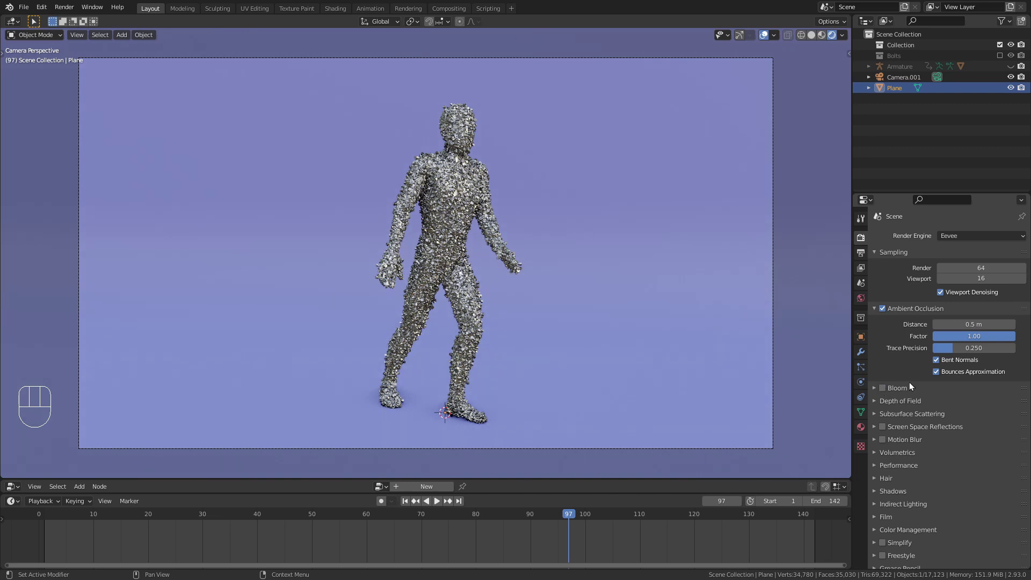
scroll(910, 398, down, 1)
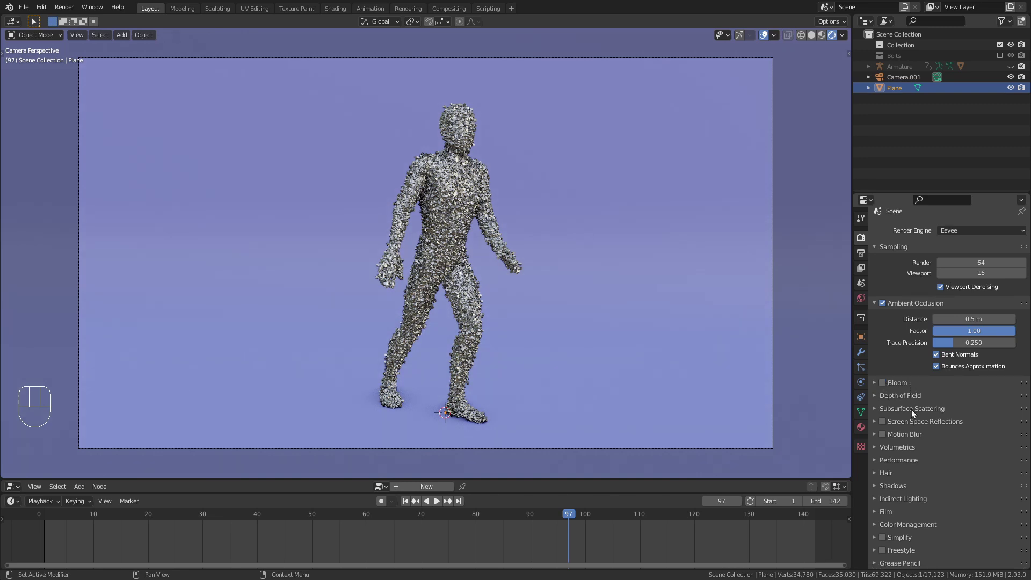
click(883, 420)
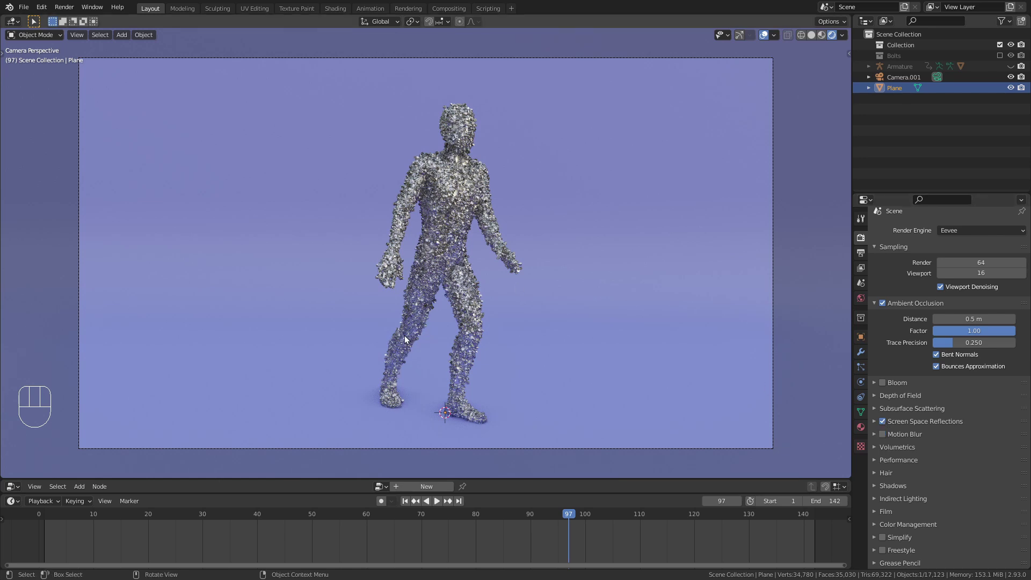
Enable Motion Blur in the render settings with a shutter of 0.10.
click(882, 434)
click(874, 434)
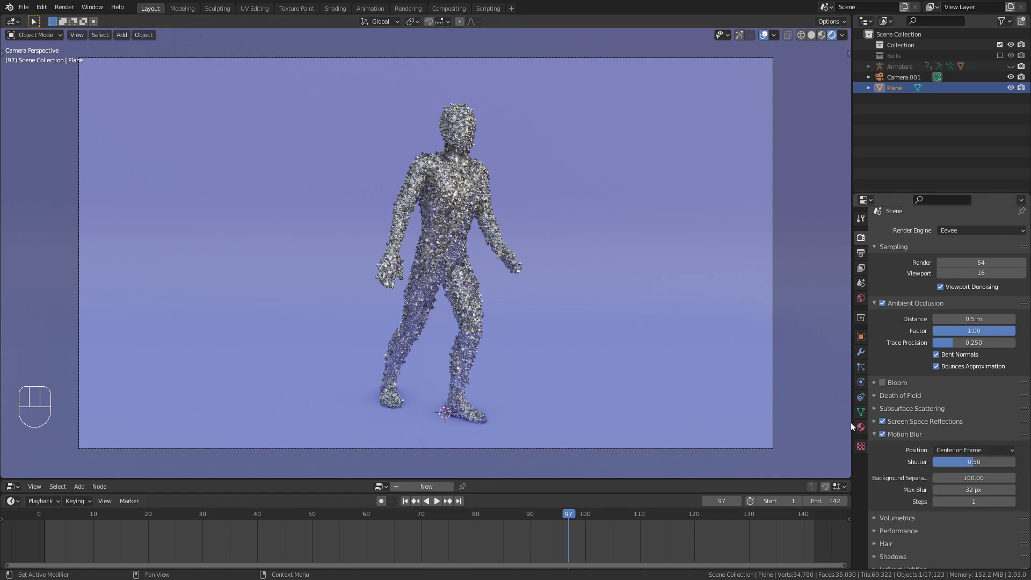
scroll(941, 347, down, 3)
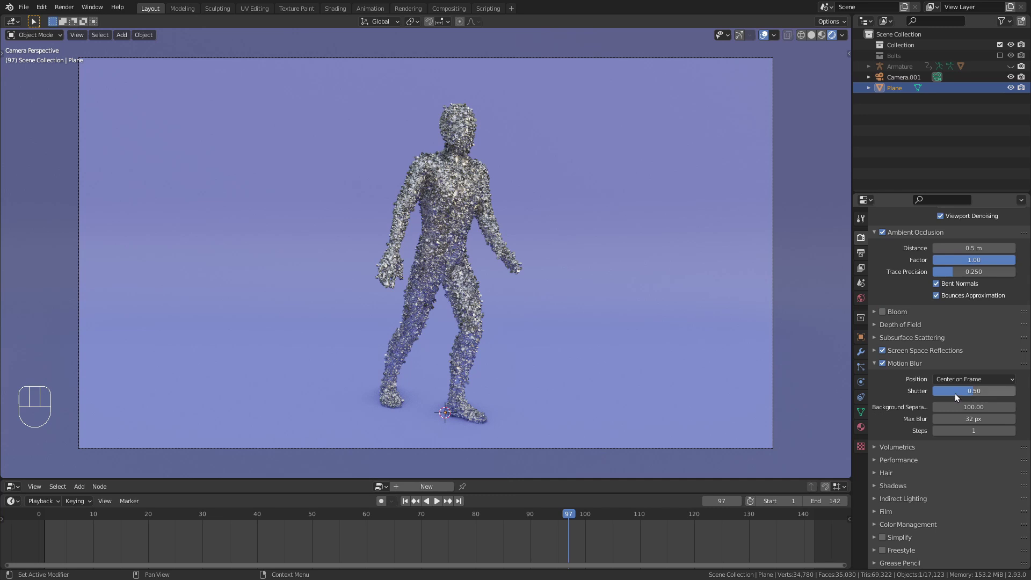
click(971, 393)
key(BackSpace)
text(.1)
key(Return)
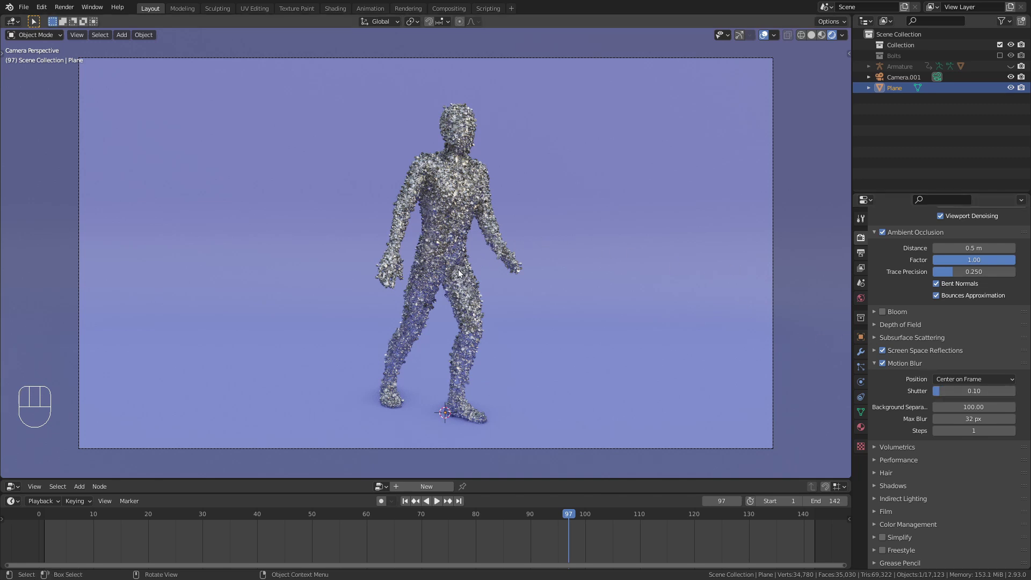
Render frame 97 in the Rendering workspace and inspect the bolt figure up close.
click(400, 9)
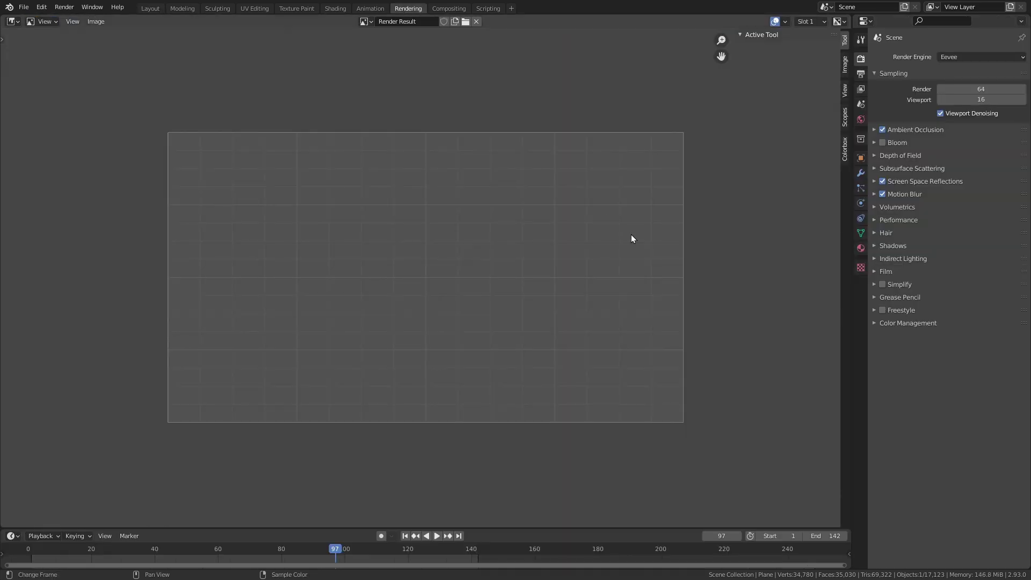
key(F12)
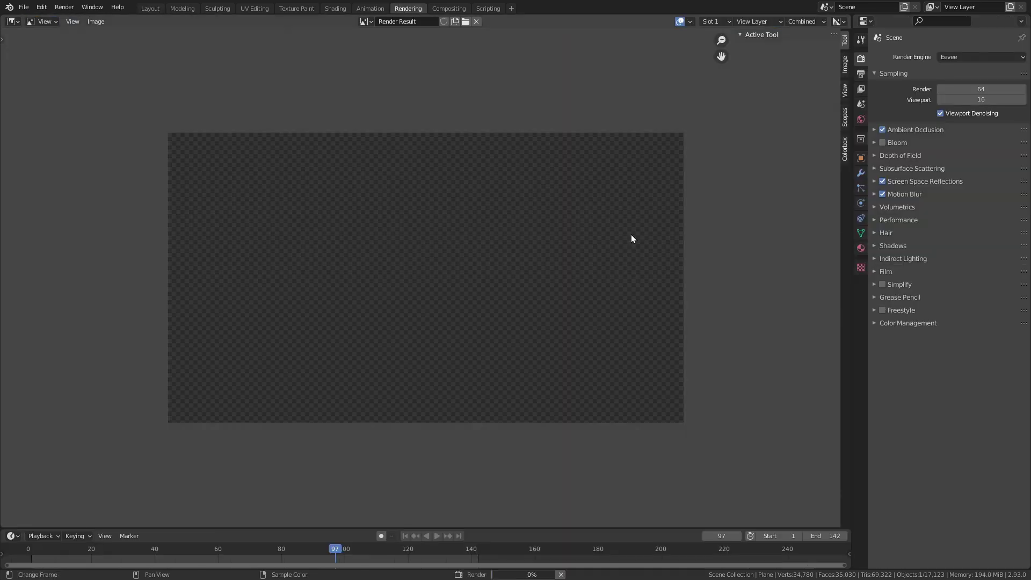
key(n)
scroll(543, 289, up, 5)
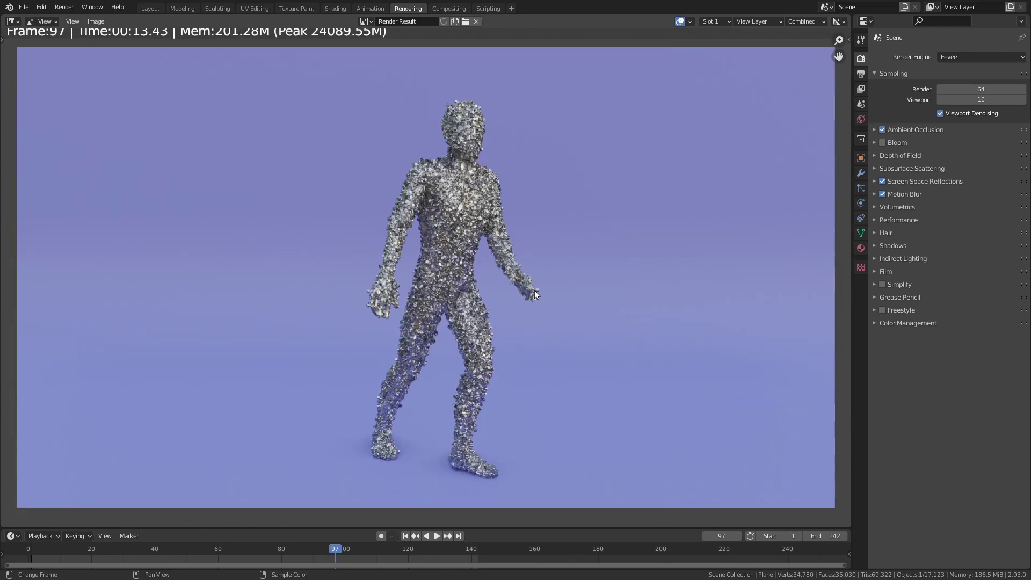
scroll(534, 290, up, 1)
middle_drag(792, 307, 666, 405)
scroll(611, 391, down, 5)
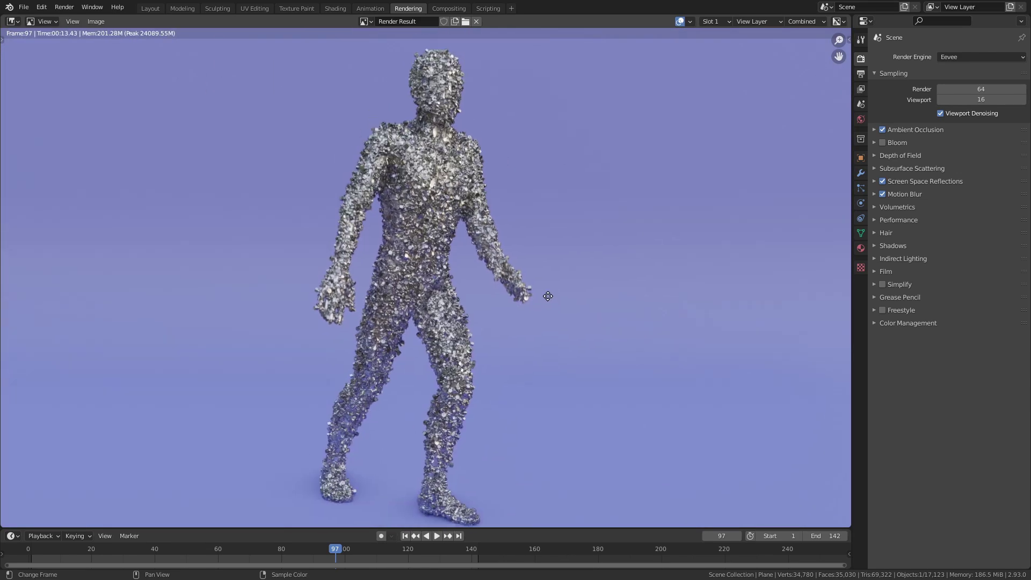
Raise the motion blur shutter to 0.20.
click(875, 195)
click(972, 224)
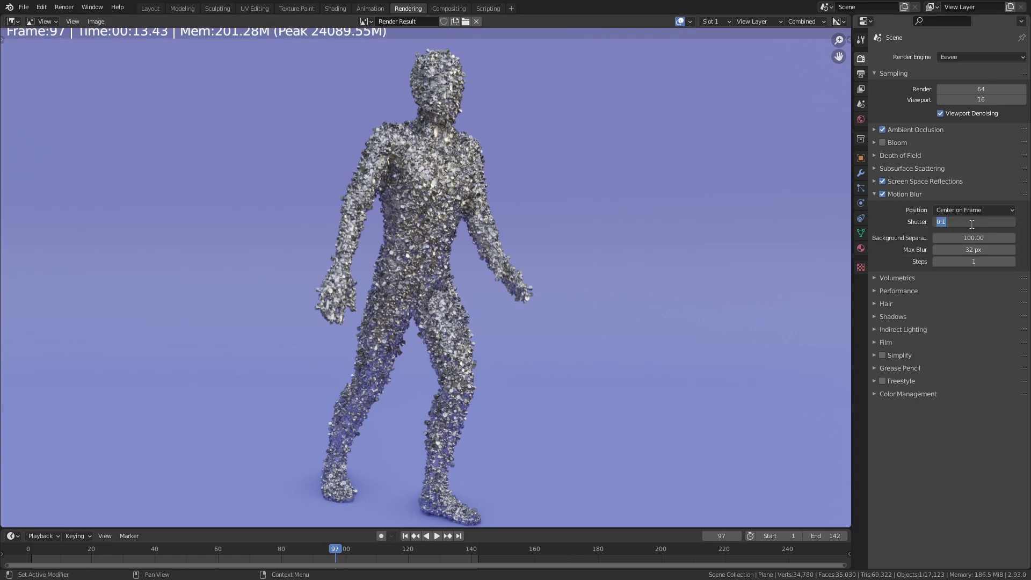
text(.2)
key(Return)
scroll(512, 246, down, 2)
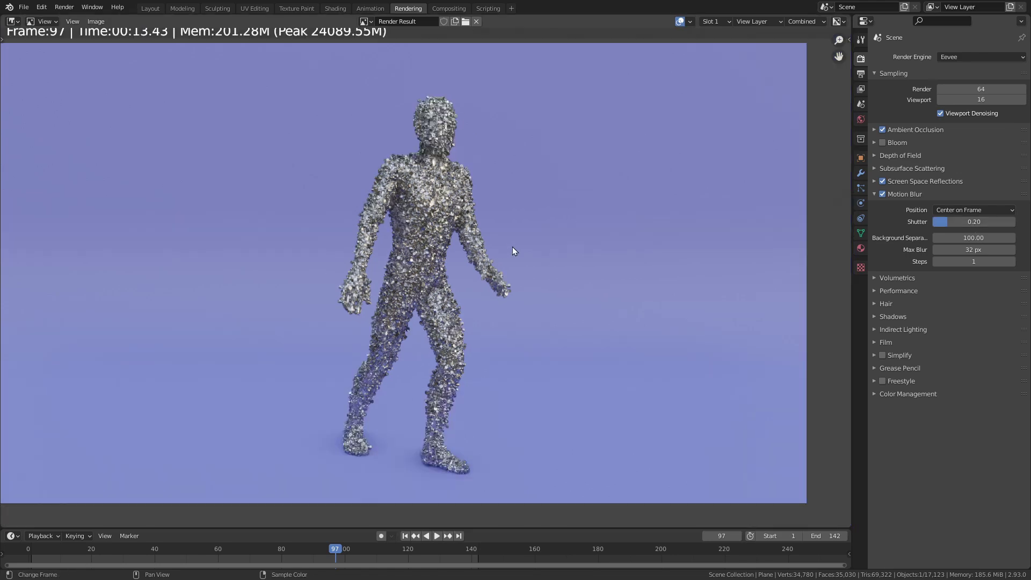
scroll(514, 246, up, 4)
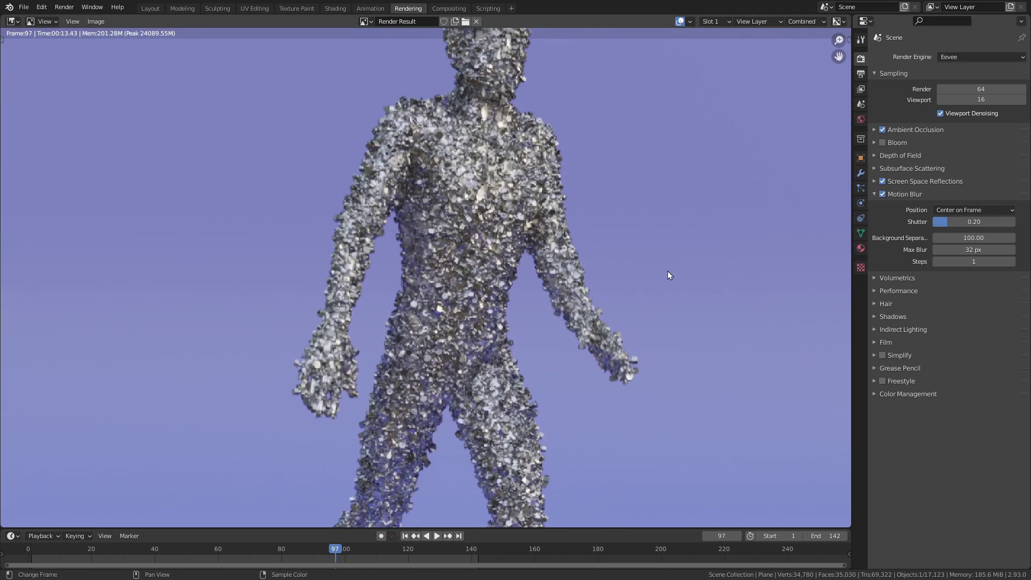
Try another resolution percentage in the output dimensions and return it to 100%.
click(862, 74)
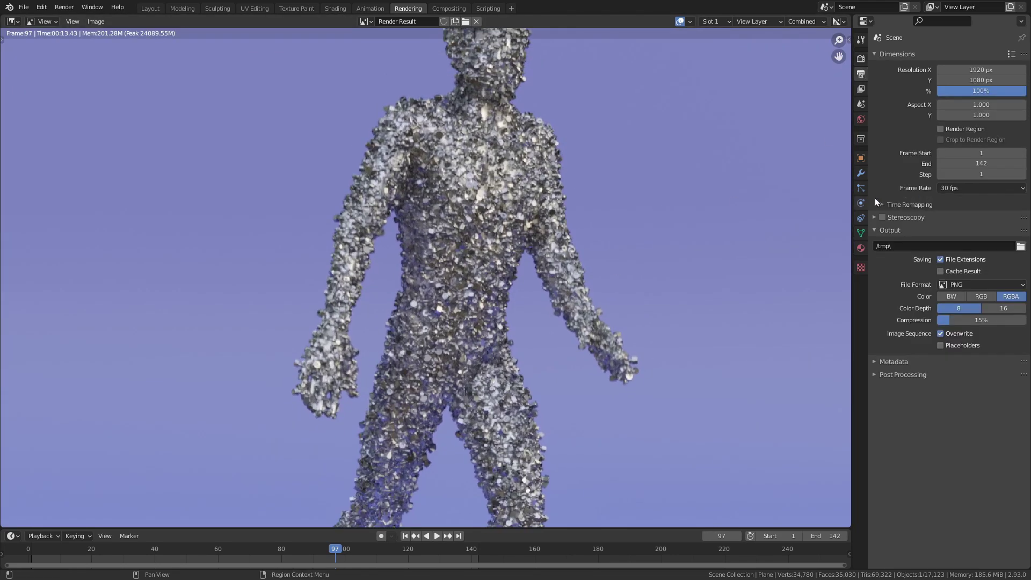
click(971, 95)
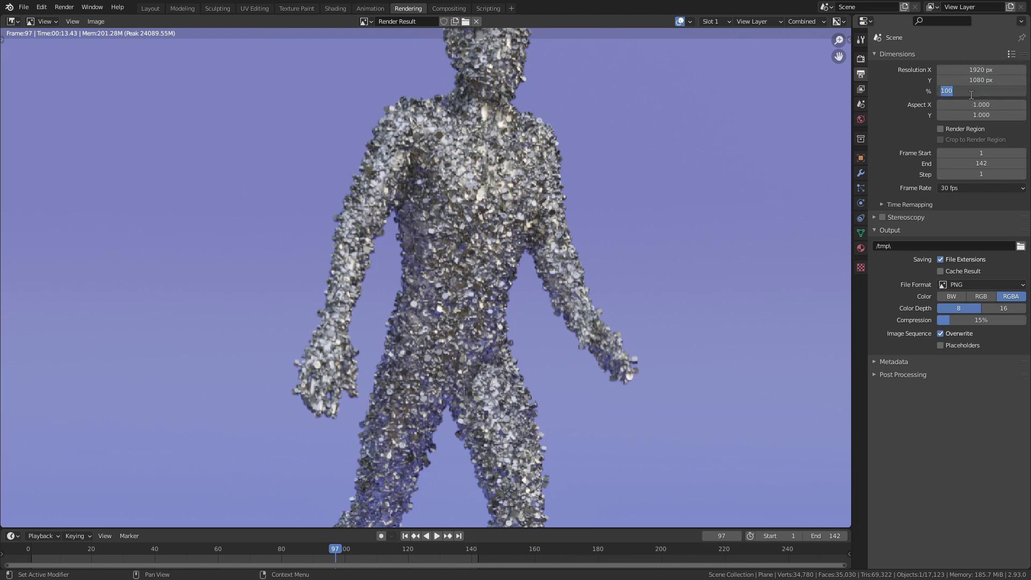
text(20)
key(Return)
click(984, 93)
text(100)
key(Home)
key(Return)
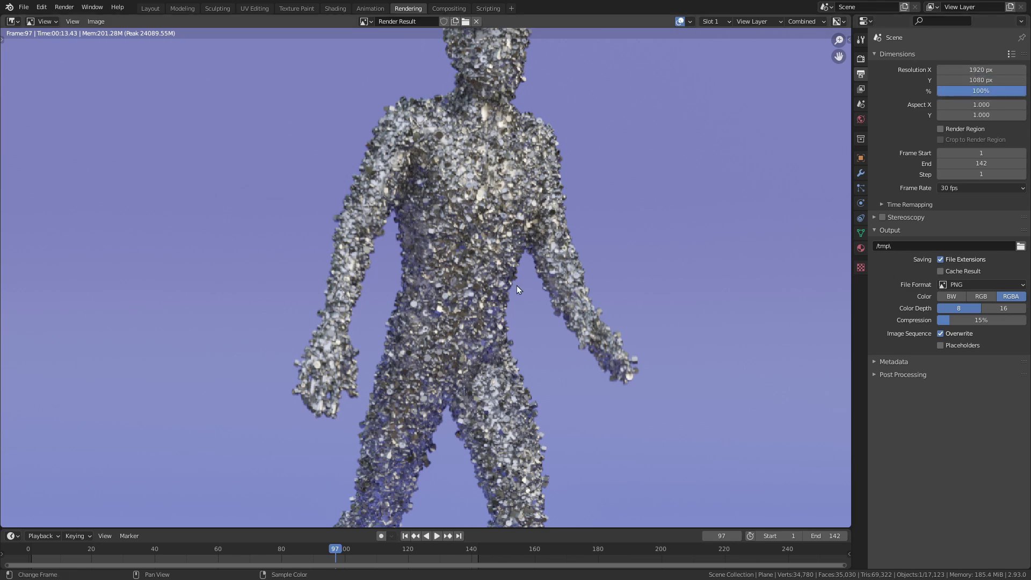
Compare the Medium High Contrast look in Color Management and set the look to High Contrast.
scroll(549, 255, down, 4)
middle_drag(502, 276, 501, 261)
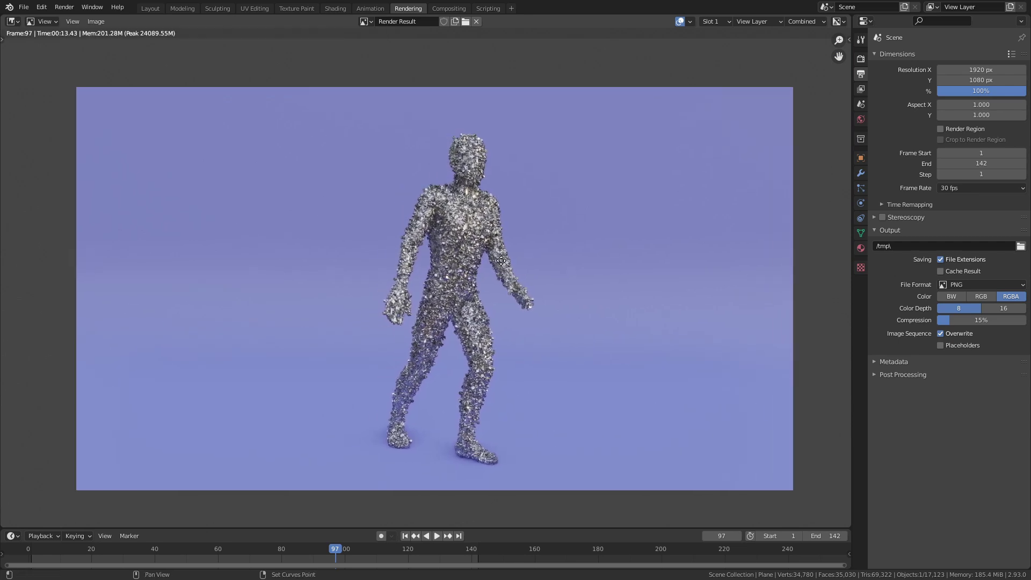
click(861, 58)
click(896, 394)
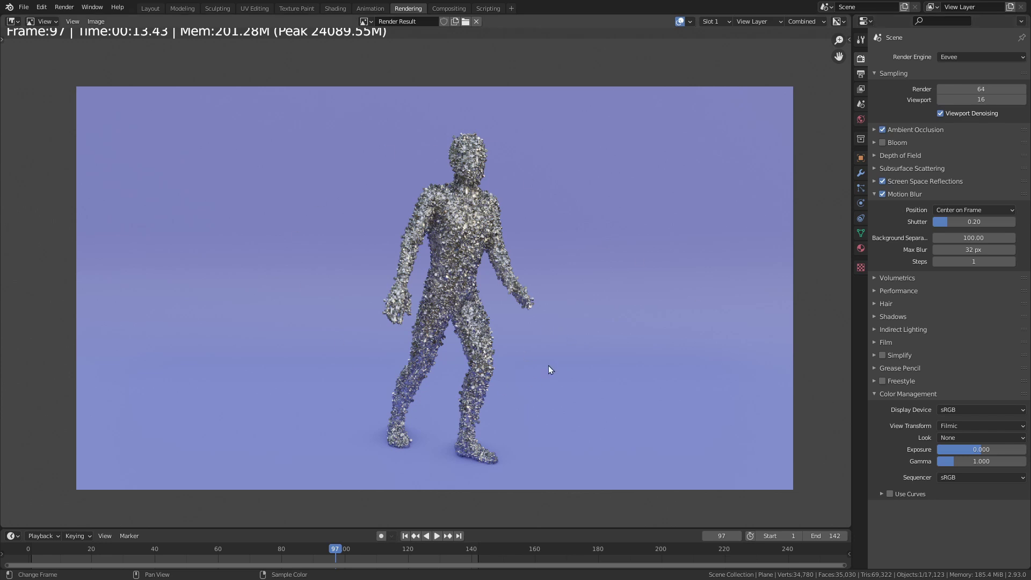
click(962, 438)
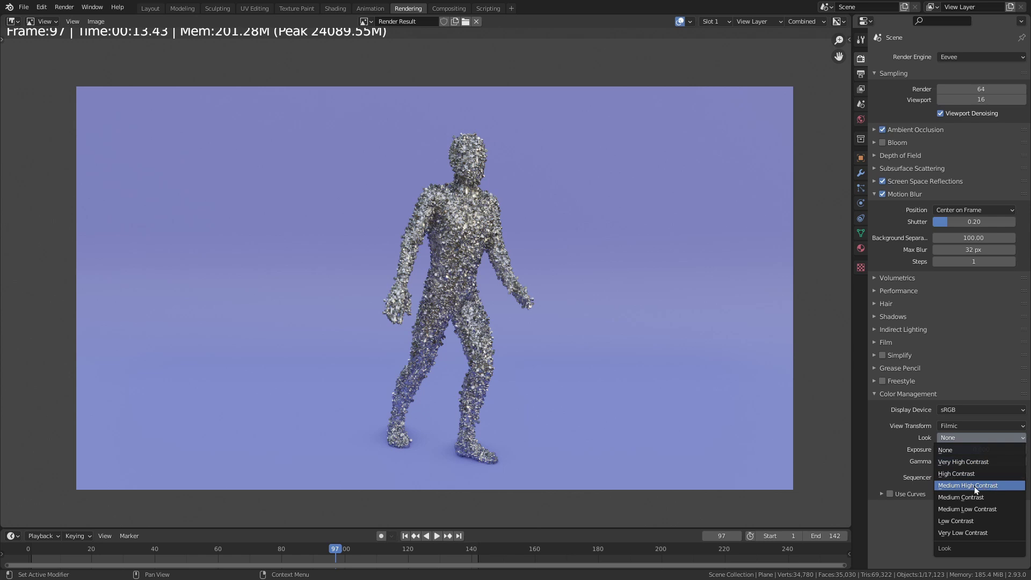
click(990, 485)
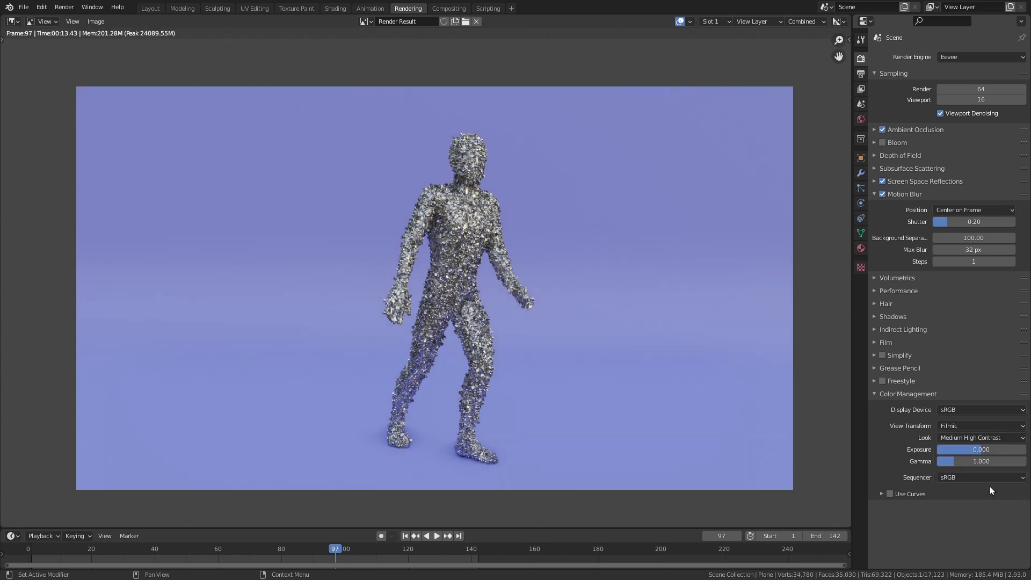
click(971, 437)
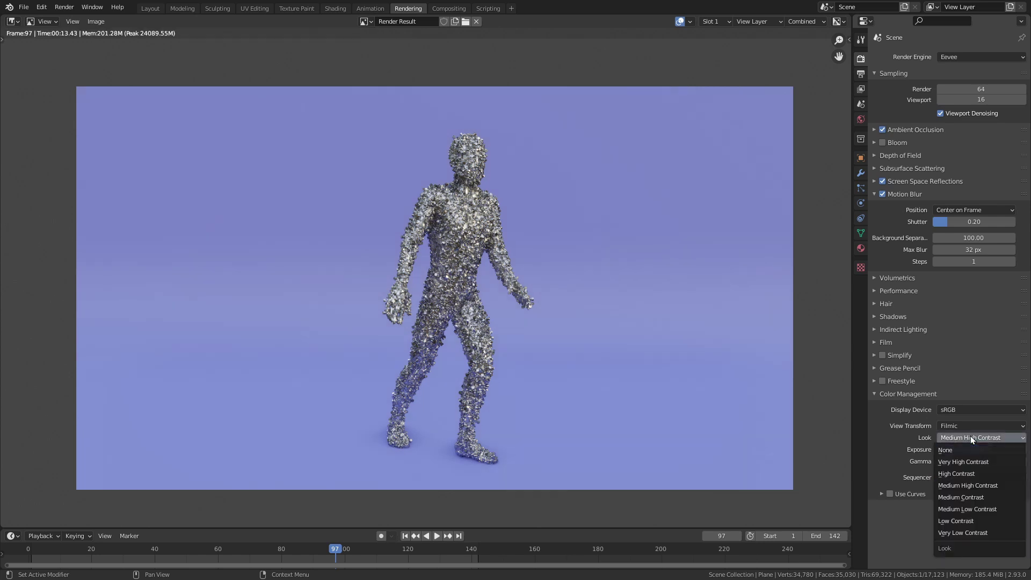
click(972, 470)
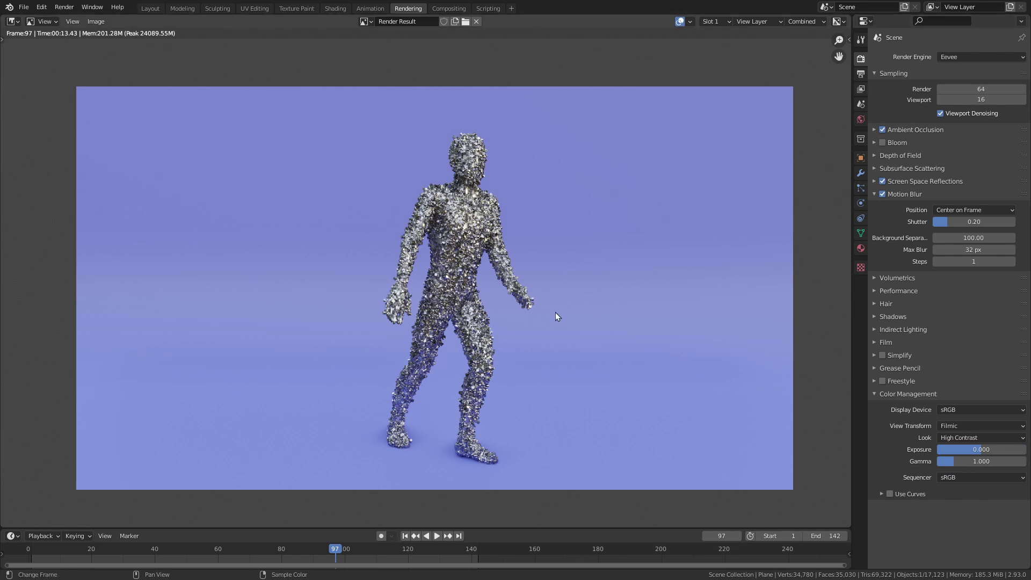
Enlarge the timeline, go to frame 38 and render it to check the motion blur on the figure's arms.
ctrl+middle_drag(554, 313, 554, 311)
middle_drag(480, 355, 468, 351)
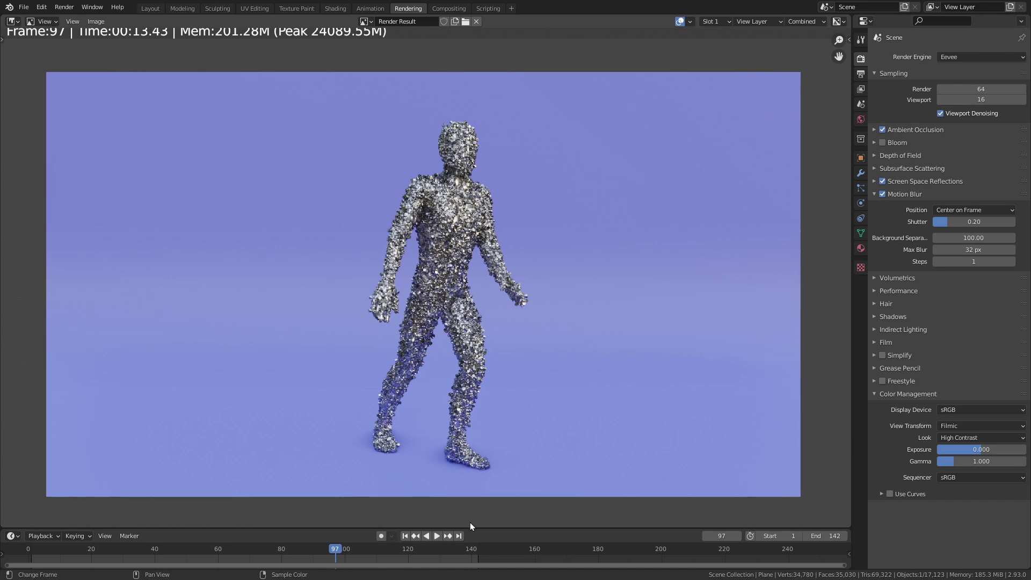
drag(494, 530, 491, 491)
click(413, 514)
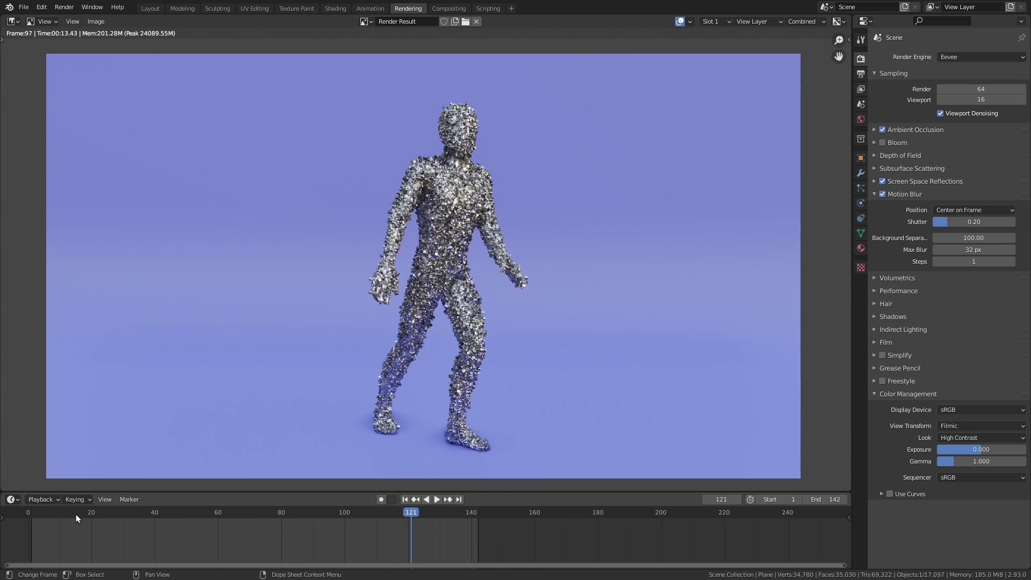
click(150, 513)
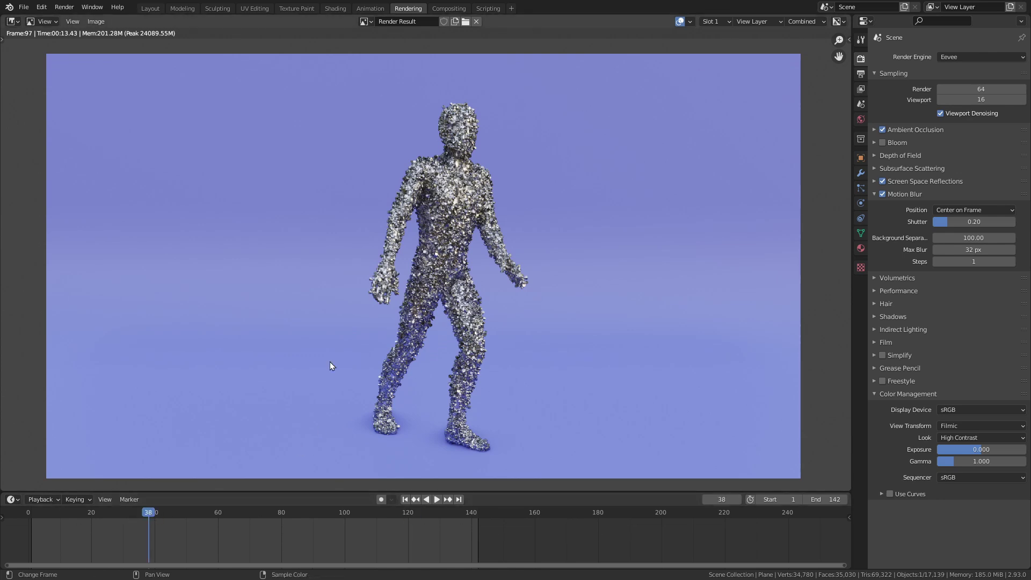
key(F12)
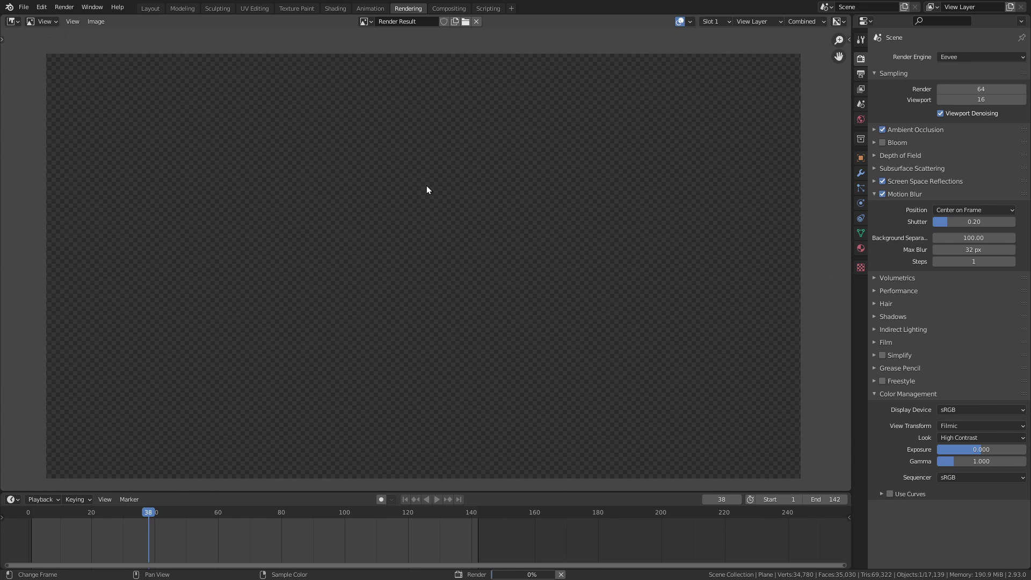
scroll(430, 182, up, 4)
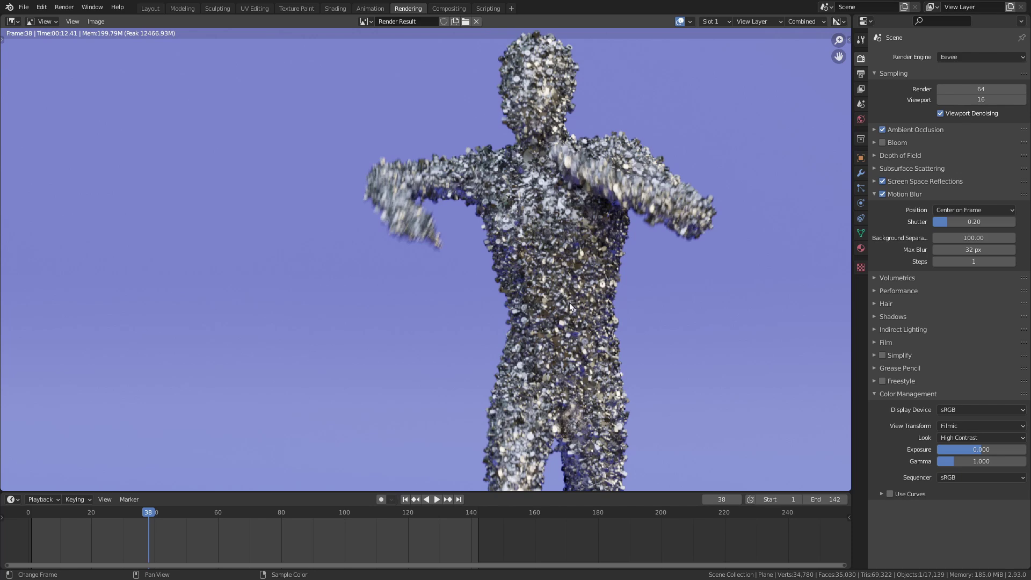
Examine the rendered figure from head to feet for motion blur on the arms and legs.
middle_drag(569, 302, 574, 66)
scroll(537, 262, up, 2)
middle_drag(516, 257, 481, 117)
scroll(505, 161, down, 6)
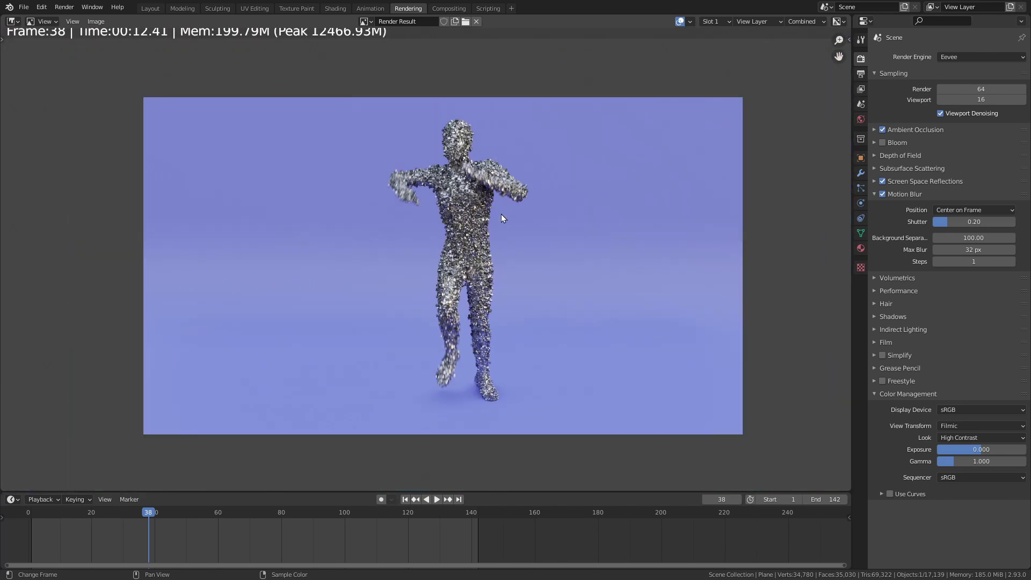
middle_drag(501, 214, 520, 167)
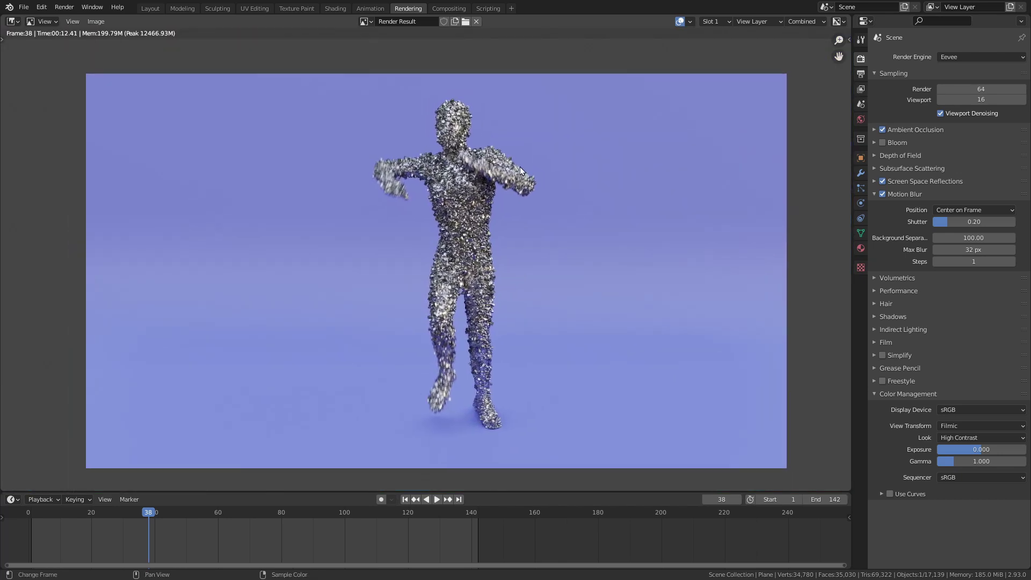
Set the render output path to the 98 Screwman Tutorial folder with the file name scewman.
click(859, 74)
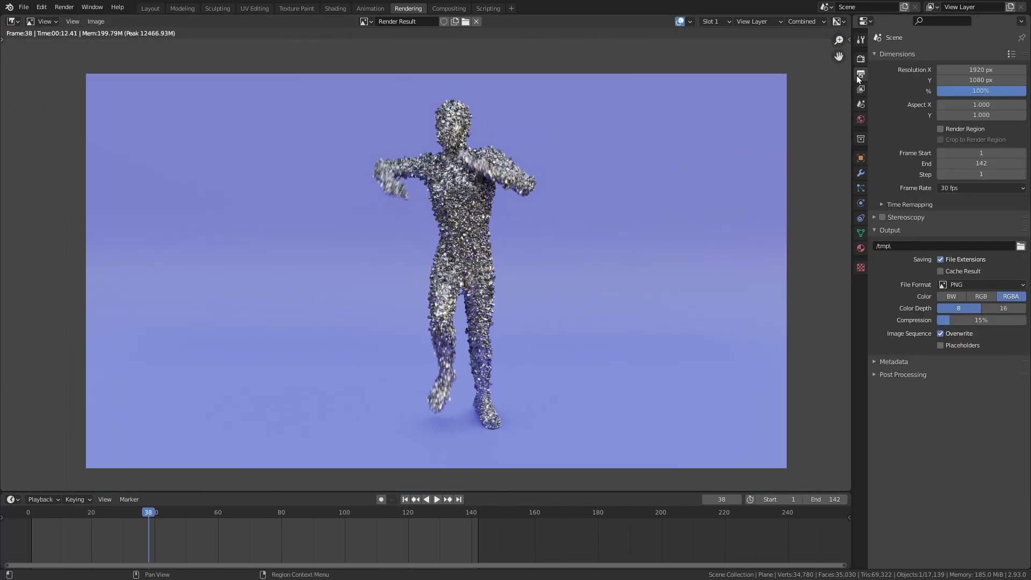
click(1020, 246)
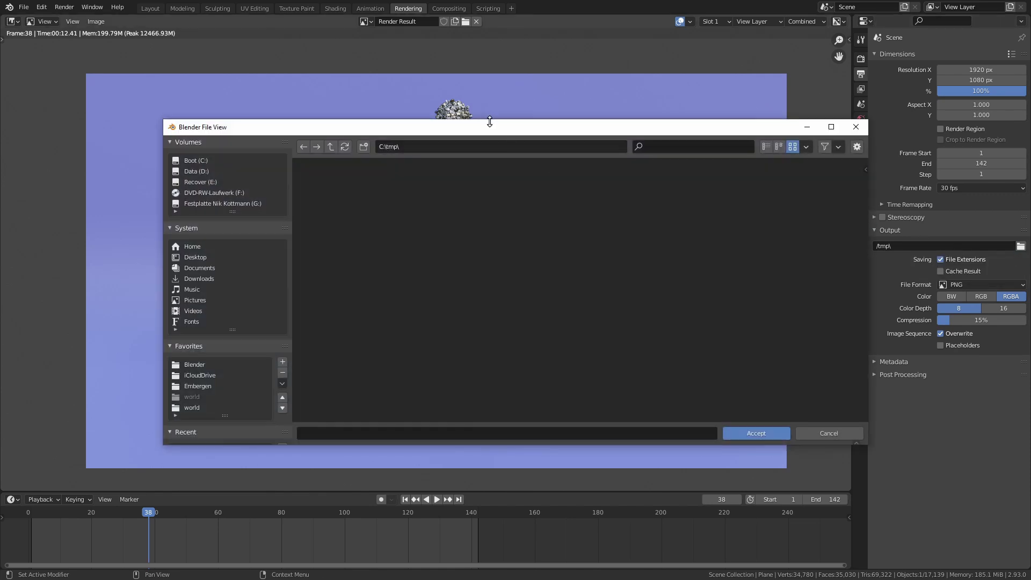
drag(491, 127, 446, 105)
scroll(191, 272, down, 3)
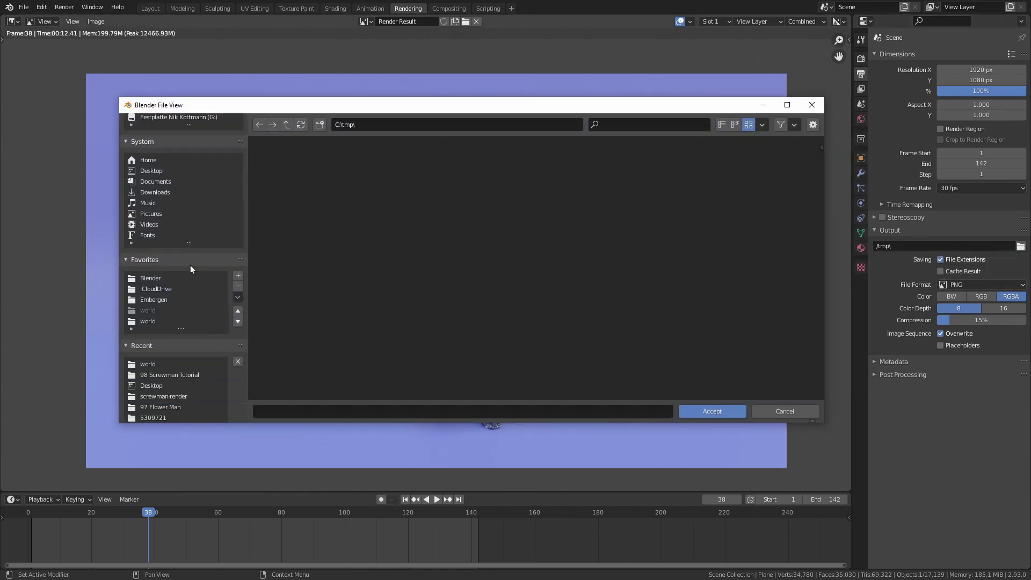
click(150, 375)
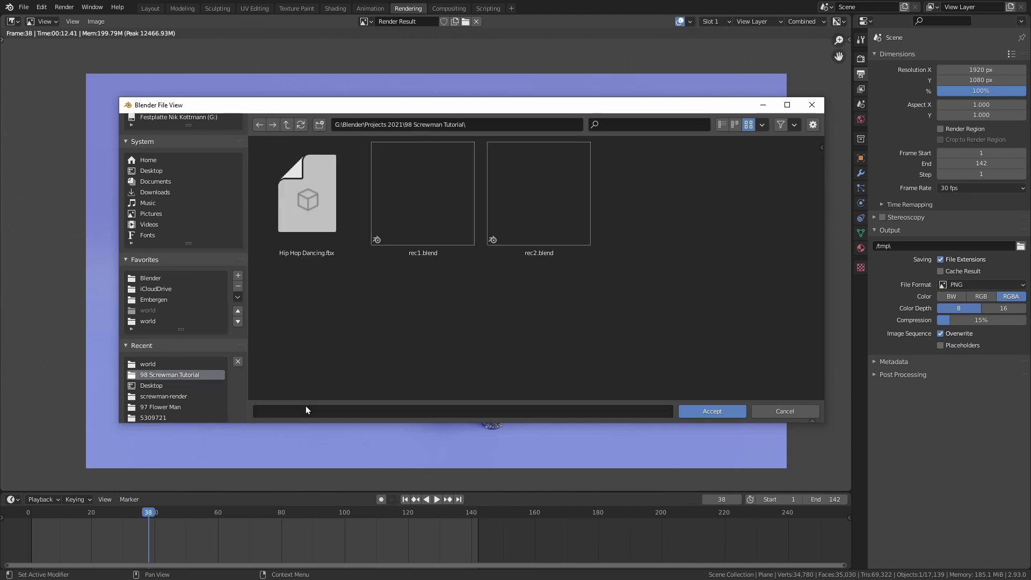
click(305, 409)
text(scewman)
key(Return)
click(694, 410)
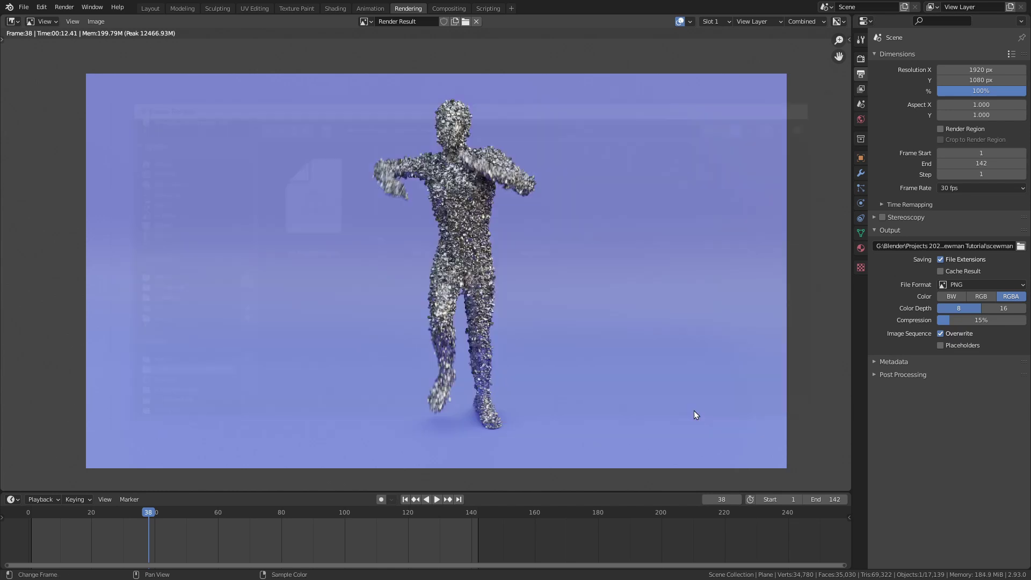
Set the output file format to FFmpeg Video and apply the H264 in MP4 encoding preset.
click(955, 285)
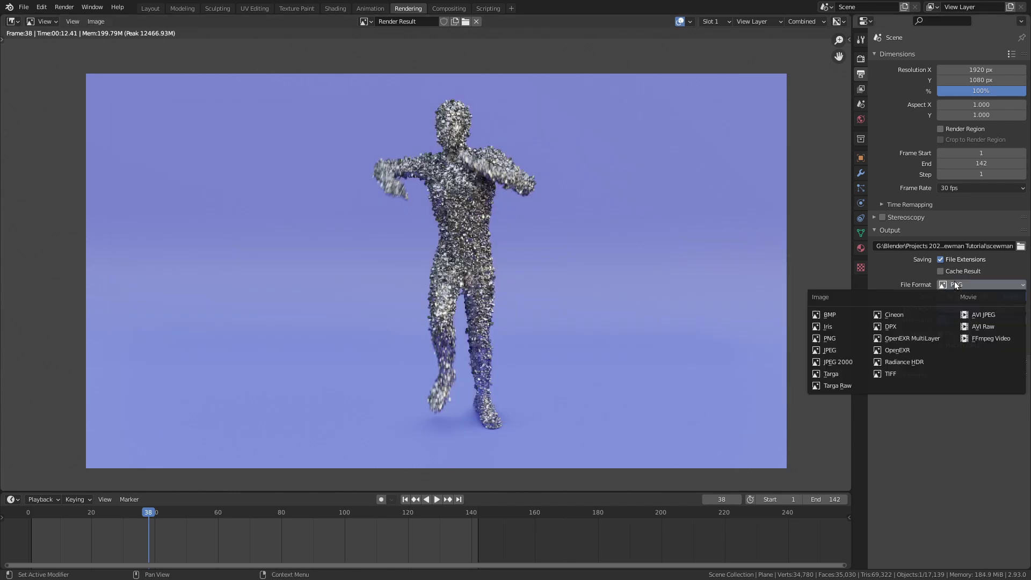
click(1004, 339)
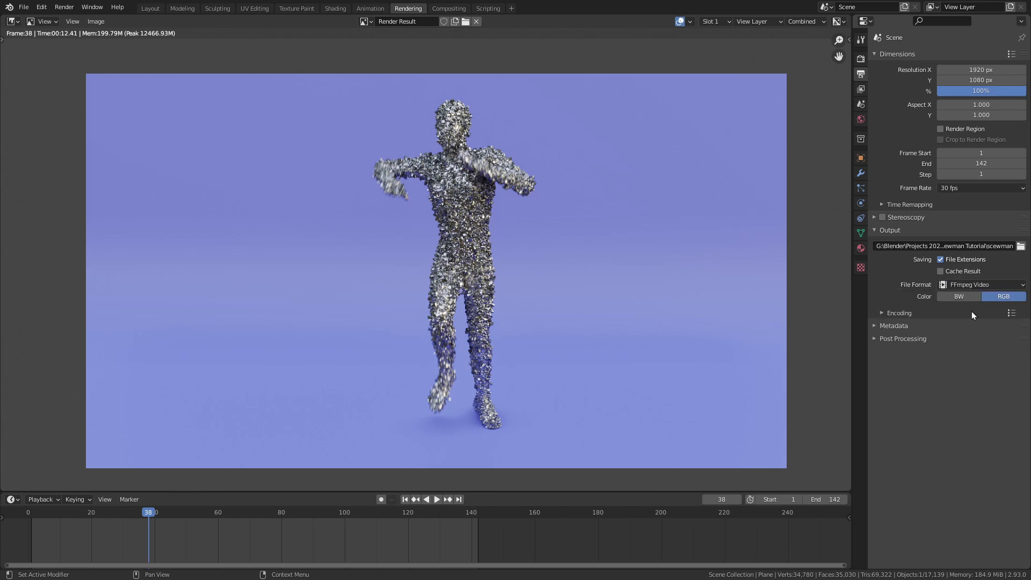
click(882, 314)
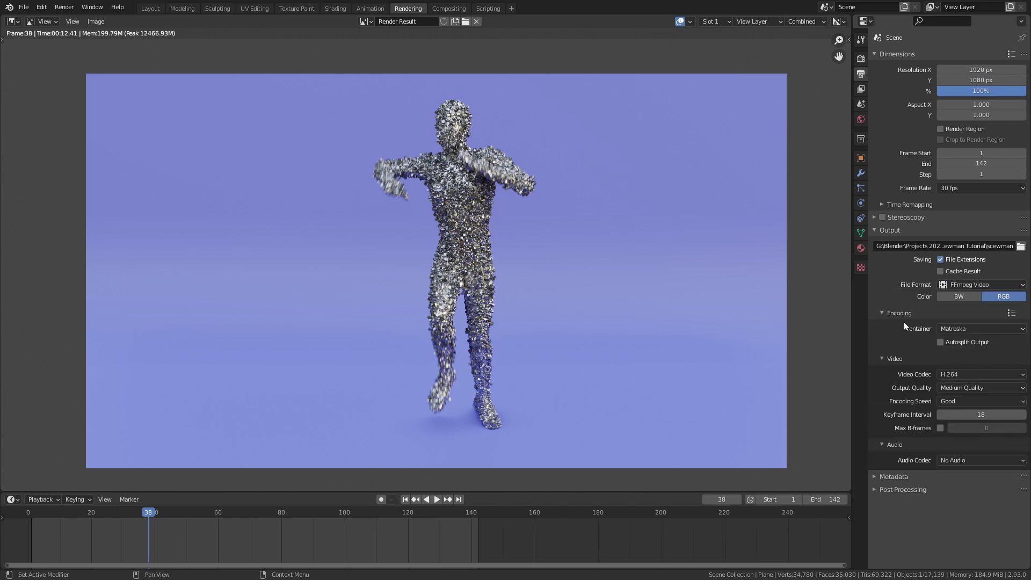
click(1011, 316)
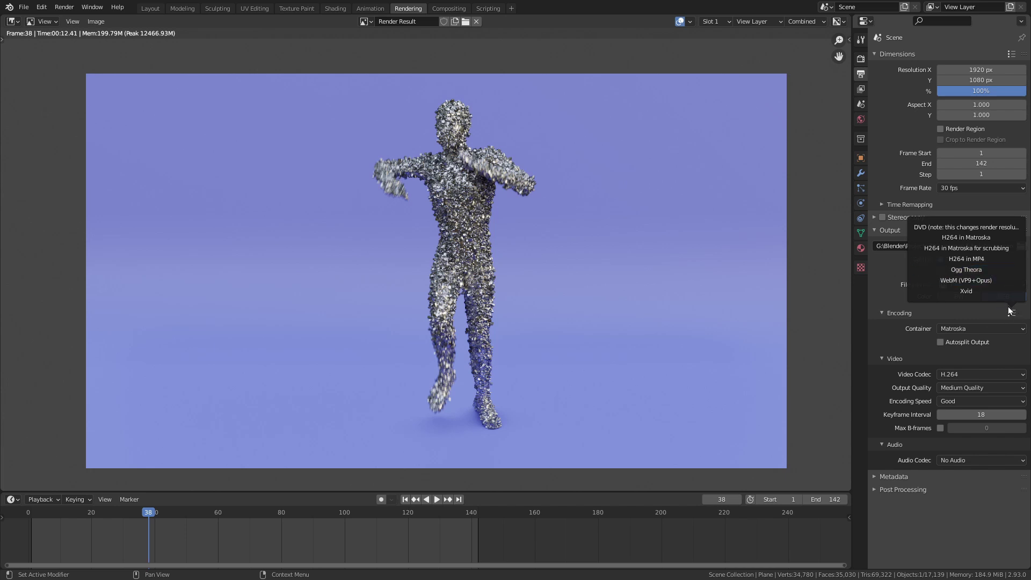
click(981, 259)
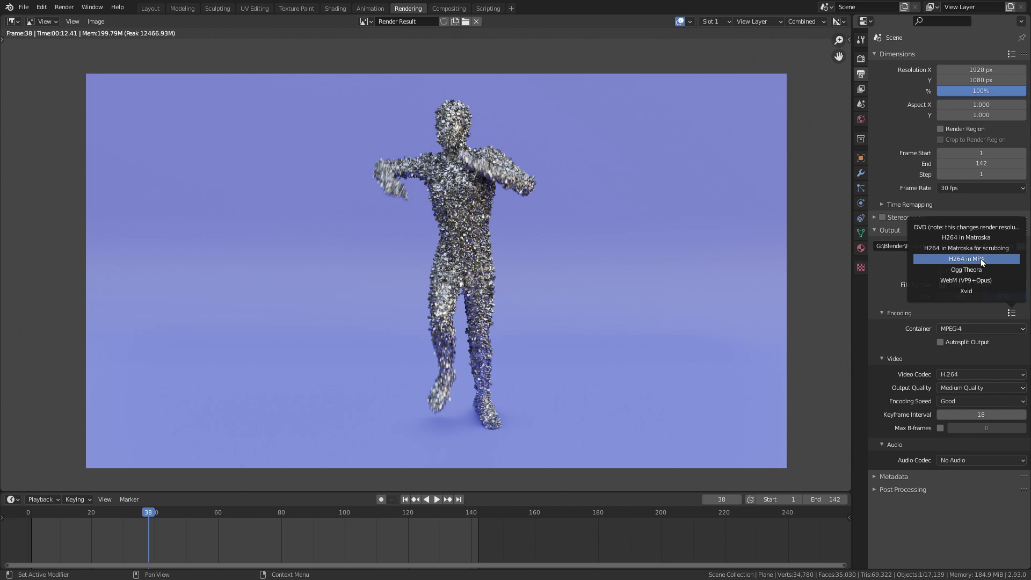
click(887, 314)
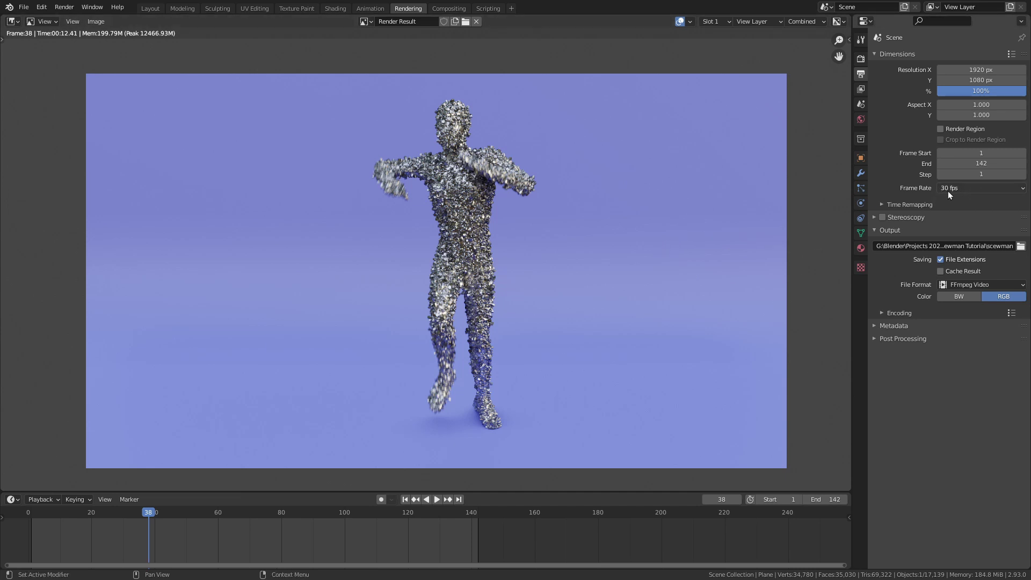
Render the dancing figure's full animation to the video file.
middle_drag(557, 385, 546, 380)
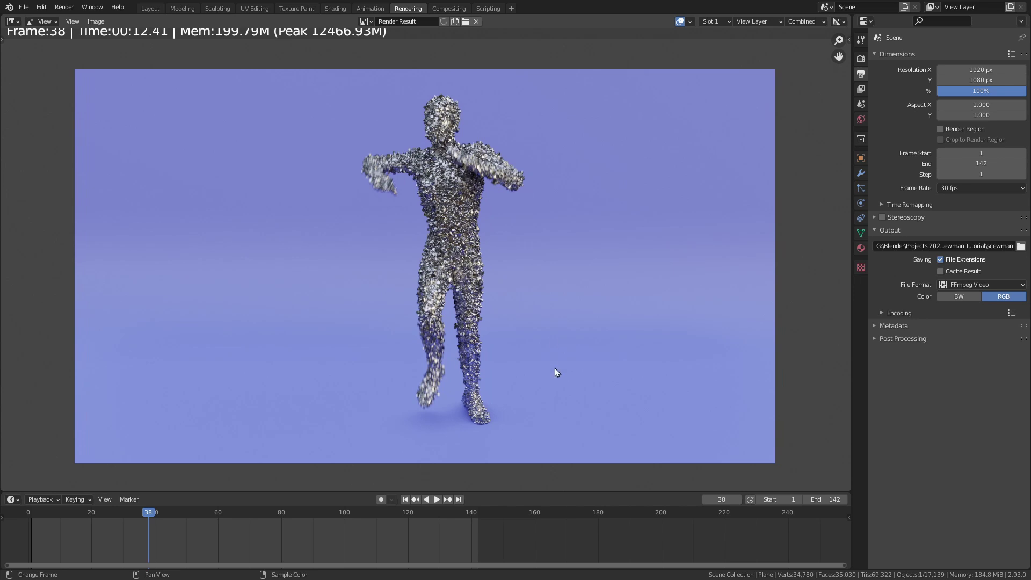
click(64, 7)
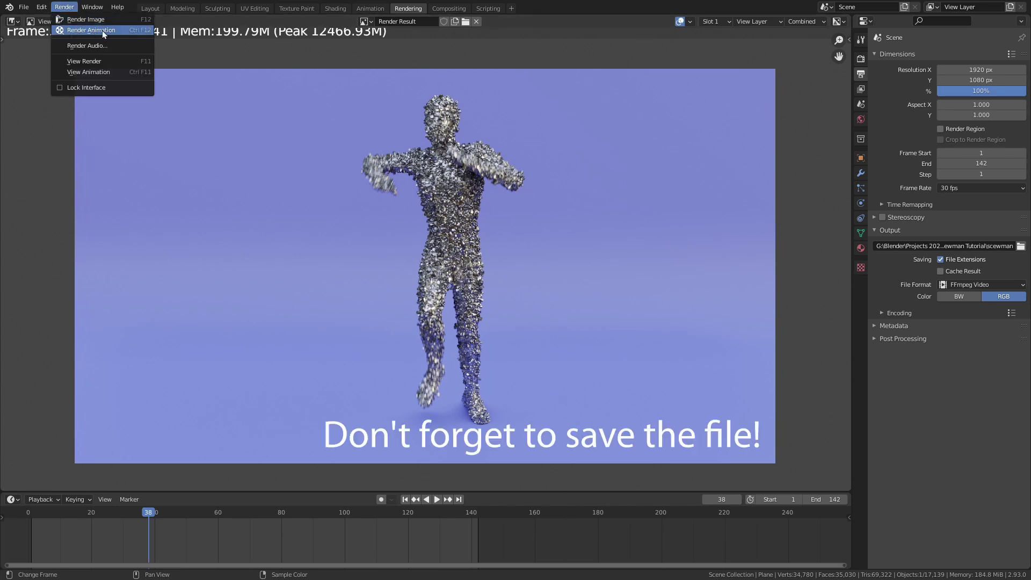